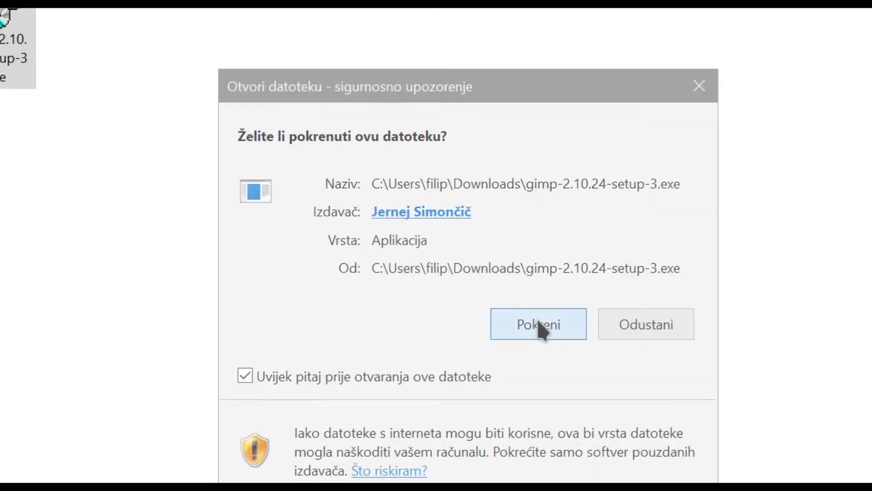
- Run the GIMP 2.10.24 installer for all users and accept the full installation (Kompletna instalacija) of components
left_click(543, 327)
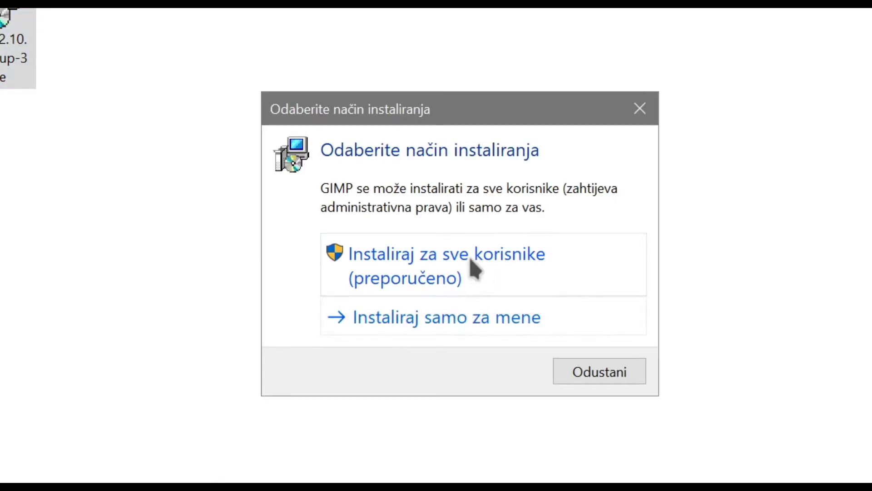
left_click(473, 267)
left_click(475, 364)
left_click(604, 468)
left_click(611, 470)
left_click(610, 472)
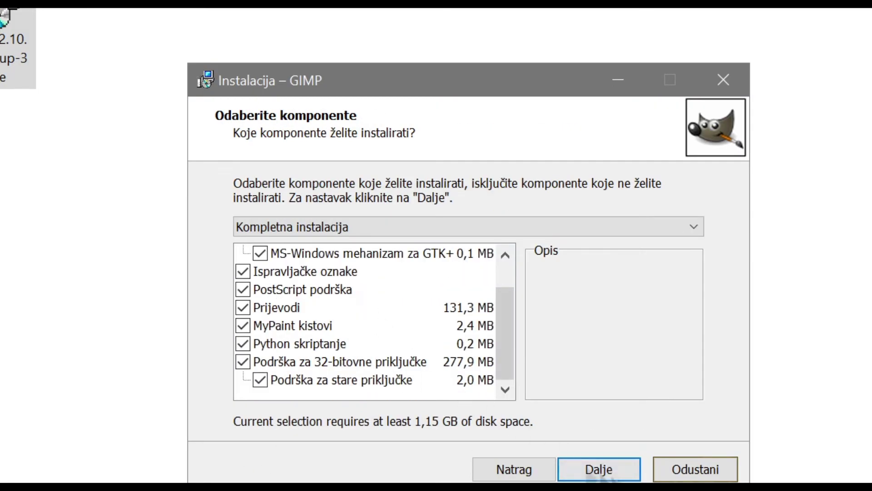
left_click(626, 468)
- Enable the desktop icon as an additional task and start installing GIMP
left_click(294, 255)
left_click(599, 469)
scroll(520, 353, "down", 2)
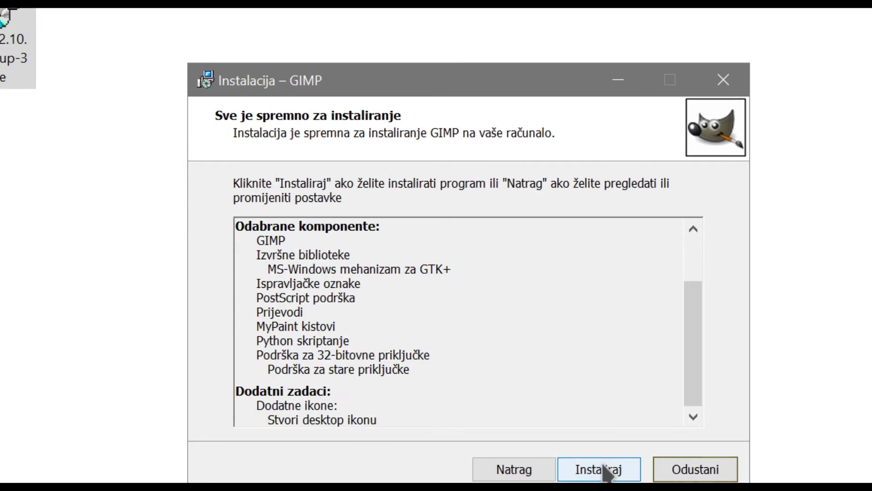
left_click(604, 468)
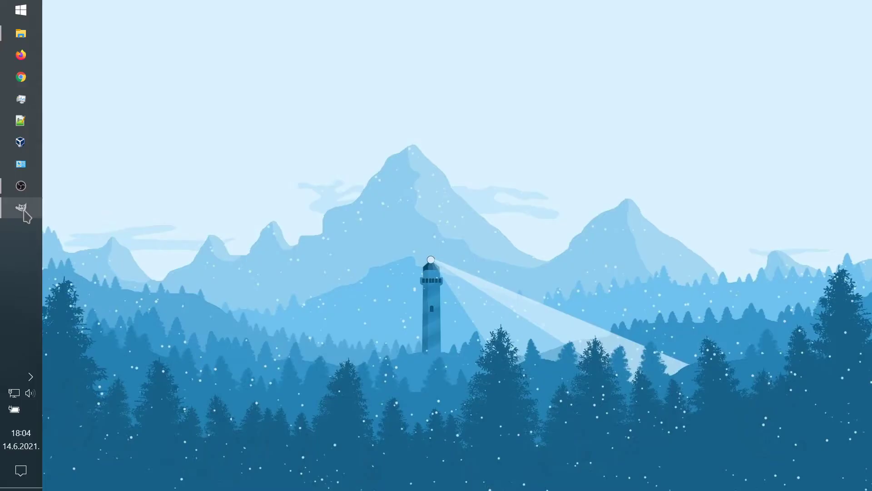
- Launch GIMP and bring up the GIMP video tut folder in File Explorer
left_click(20, 209)
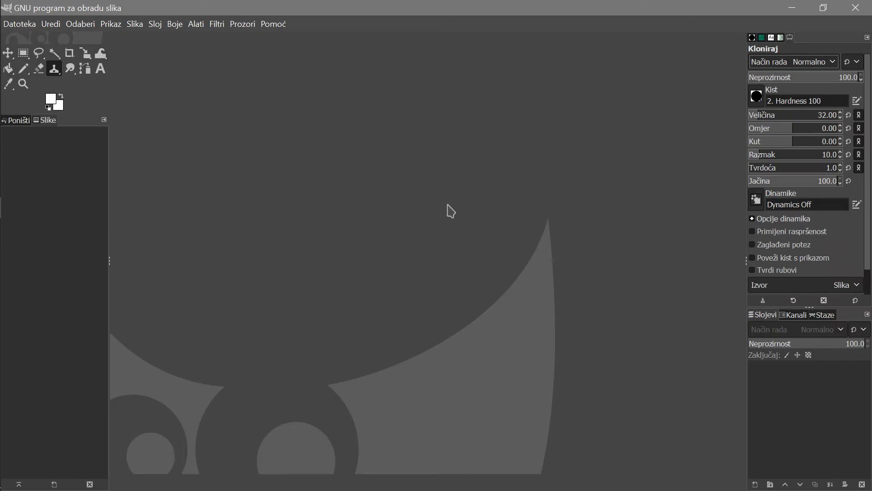
left_click(19, 32)
left_click_drag(392, 50, 559, 45)
mouse_move(447, 221)
left_mouse_down()
mouse_move(437, 250)
mouse_move(454, 194)
mouse_move(443, 217)
left_mouse_up()
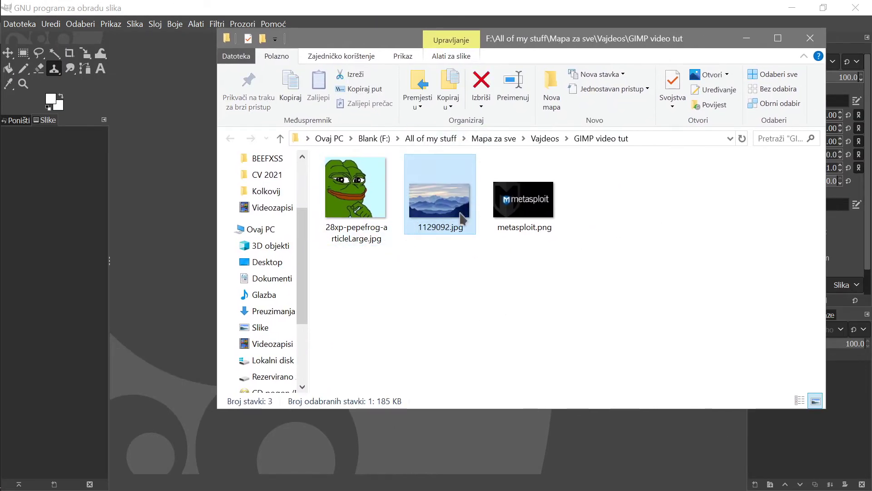
- Open 28xp-pepefrog-articleLarge.jpg, 1129092.jpg and metasploit.png in GIMP as separate images, keeping the frog image's embedded colour profile
left_click_drag(529, 288, 536, 268)
left_click_drag(556, 269, 218, 182)
left_click_drag(365, 195, 161, 236)
left_click(347, 6)
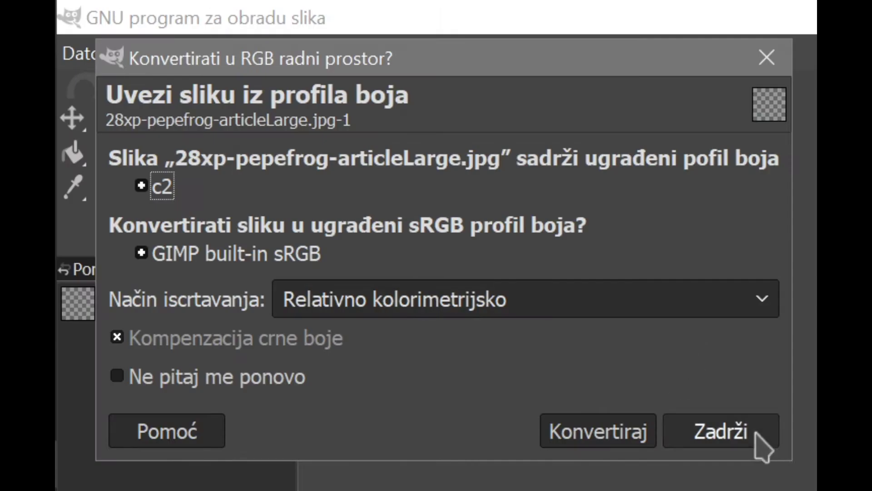
left_click(755, 434)
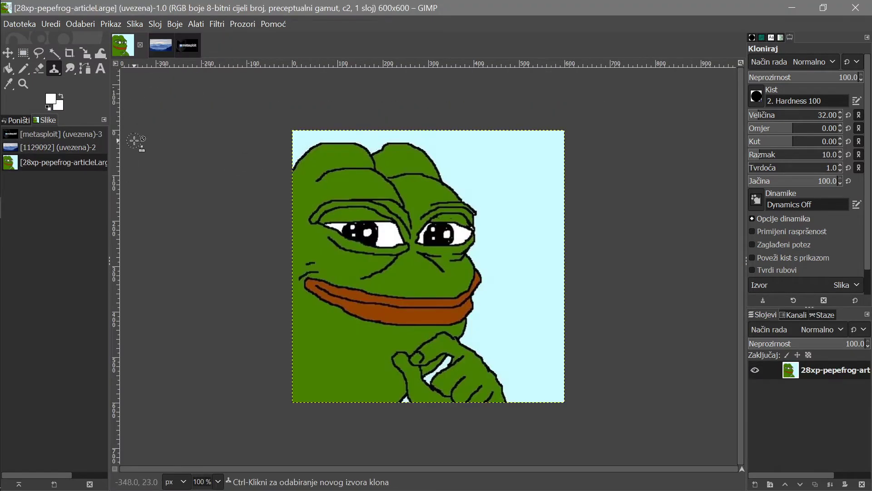
- View each of the three open images by switching between them
left_click(169, 50)
left_click(184, 47)
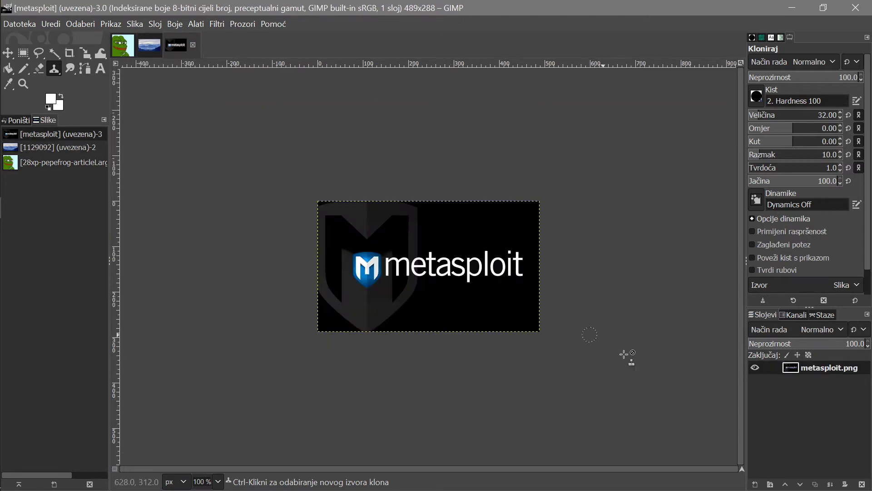
left_click(147, 47)
left_click(120, 49)
left_click(134, 49)
left_click(173, 49)
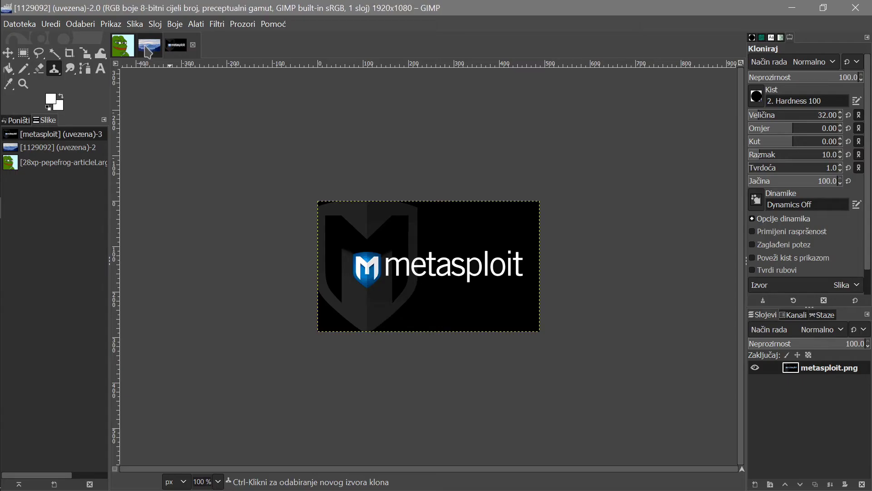
left_click(134, 49)
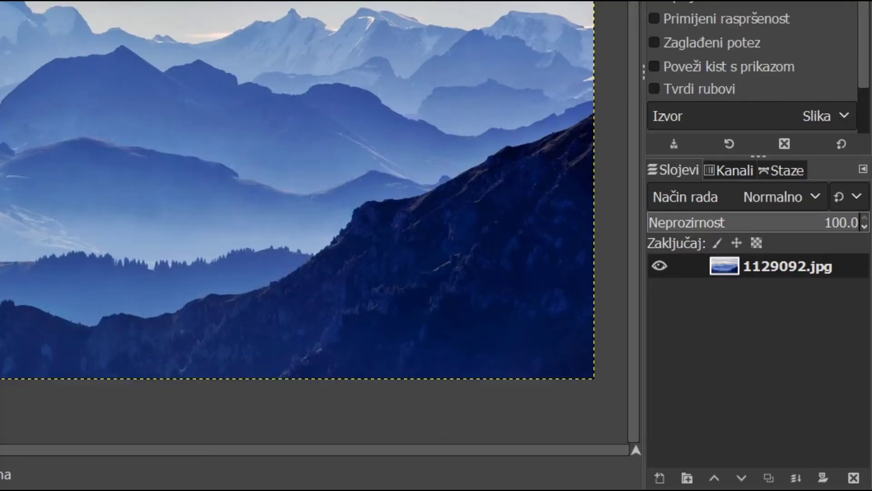
- Try to add the open metasploit image as a new layer using its image thumbnail
left_click_drag(181, 45, 788, 378)
left_click(127, 48)
left_click(186, 46)
- Close all three open images, discarding the changes to the metasploit image
left_click(193, 45)
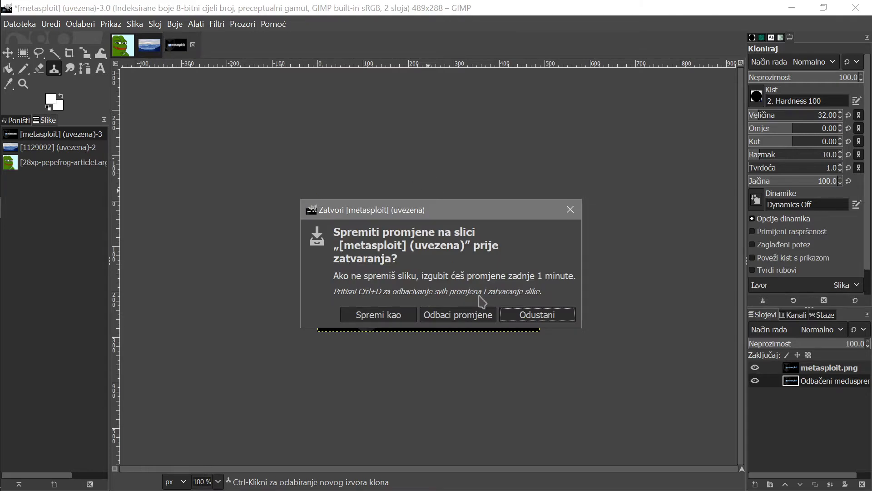
left_click(458, 315)
left_click(166, 45)
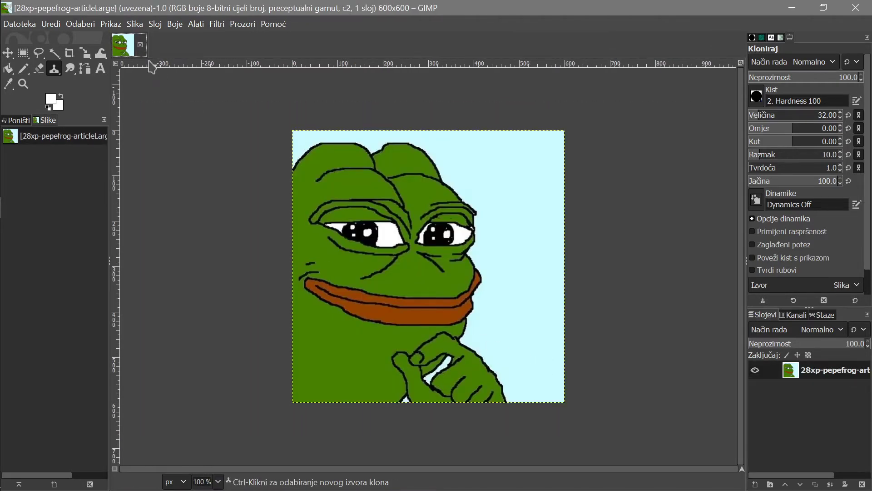
left_click(140, 44)
- Open 1129092.jpg from the GIMP video tut folder in GIMP as the background image
left_click(18, 122)
left_click(434, 218)
left_click_drag(434, 218, 230, 275)
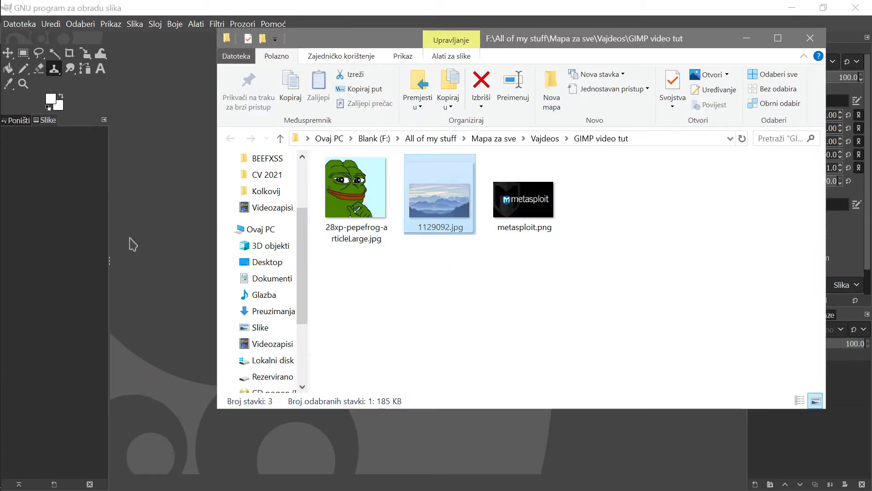
double_click(440, 196)
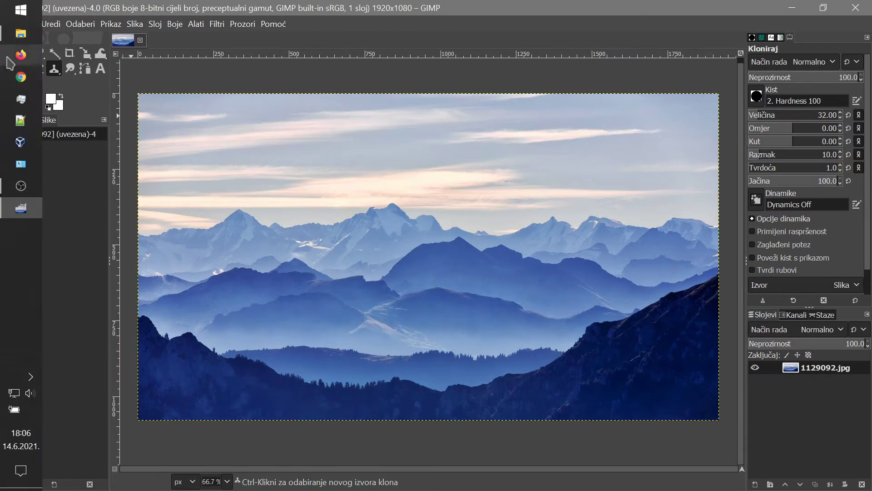
- Add metasploit.png and 28xp-pepefrog-articleLarge.jpg from the folder to the mountain image as layers, keeping the frog's embedded colour profile
left_click(21, 33)
left_click(532, 202)
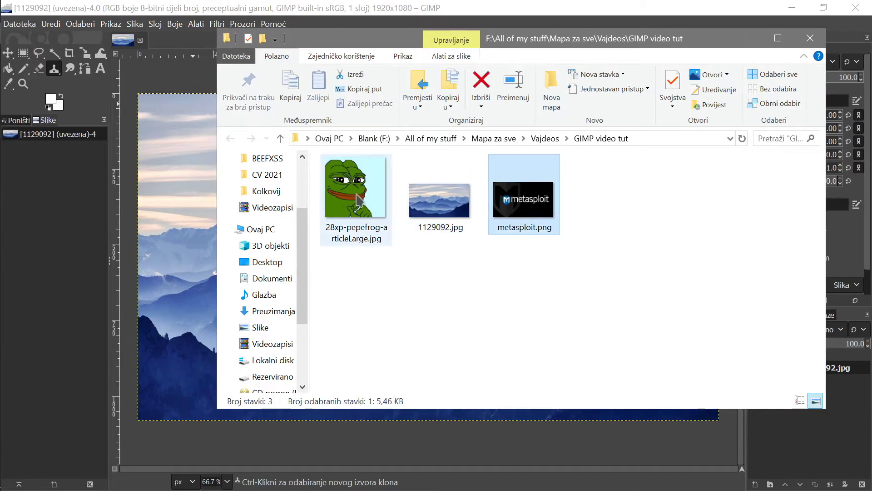
left_click(356, 196, "ctrl")
left_click_drag(357, 195, 175, 247)
left_click(427, 7)
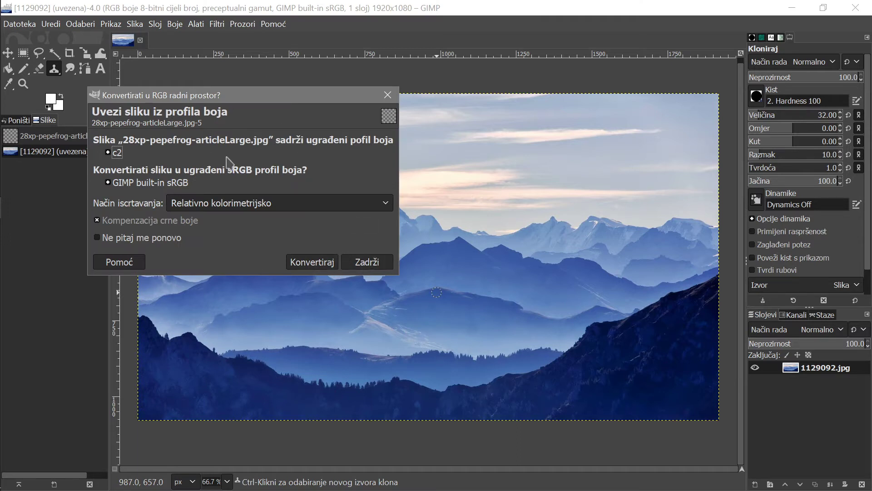
left_click_drag(236, 96, 288, 91)
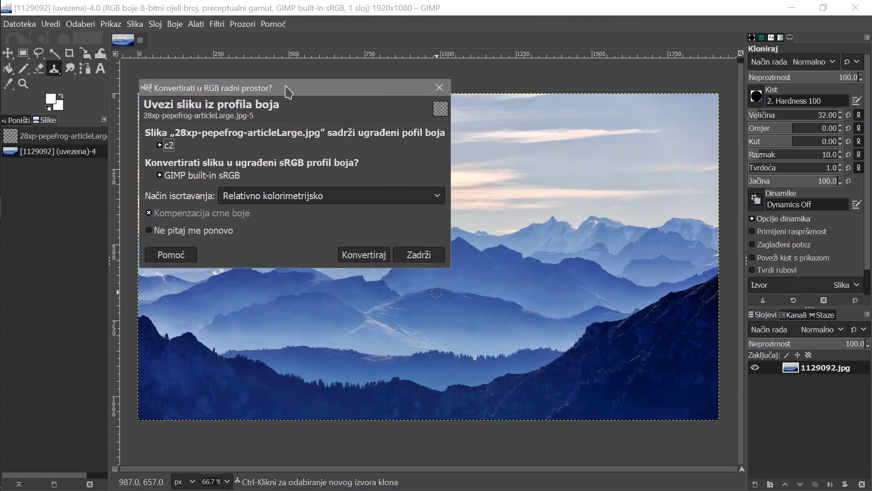
left_click(429, 256)
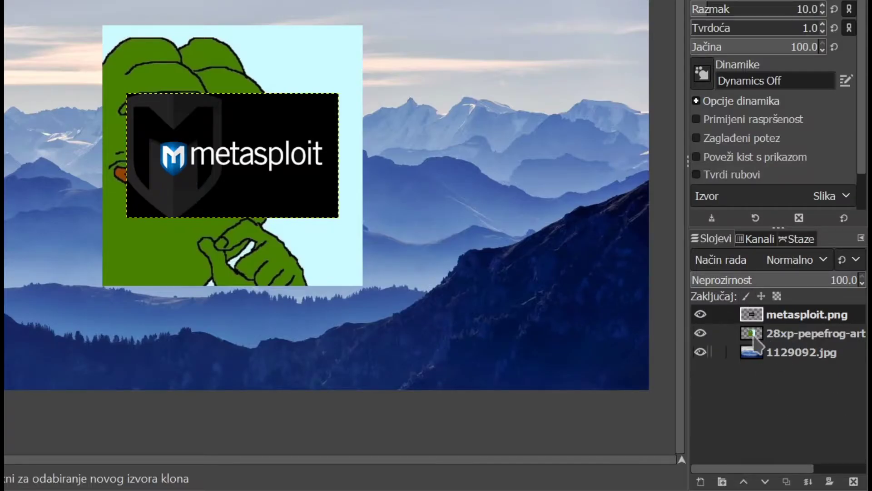
- Raise the 1129092.jpg layer above the other two layers and return it to the bottom of the stack
left_click_drag(787, 357, 770, 306)
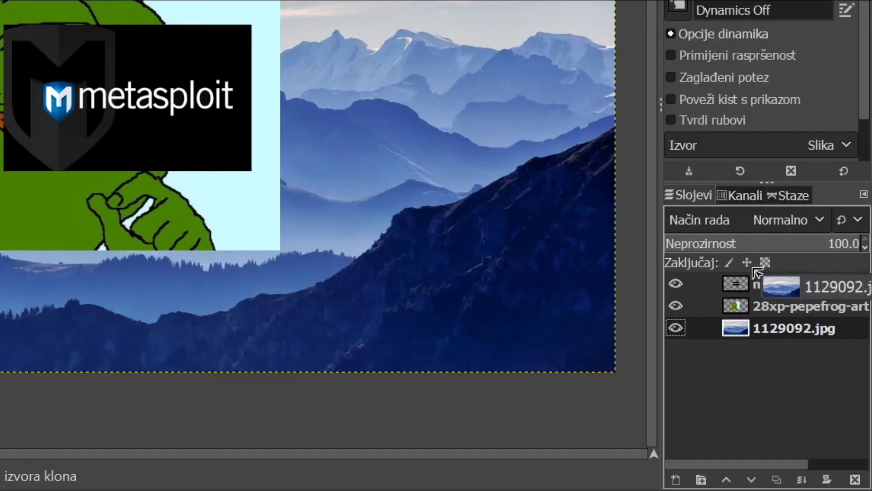
left_click_drag(758, 273, 756, 277)
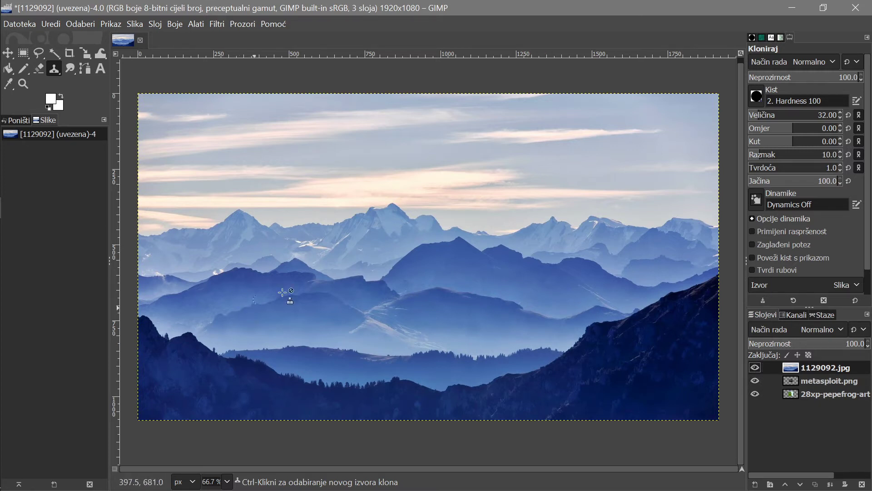
left_click(805, 385)
left_click_drag(816, 387, 772, 411)
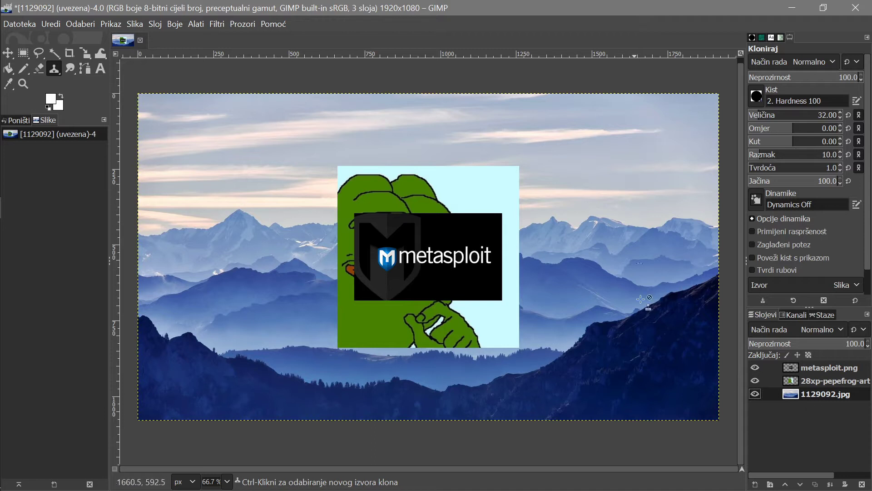
- Move the frog layer to the upper-left part of the mountain background with the Move tool
left_click(834, 381)
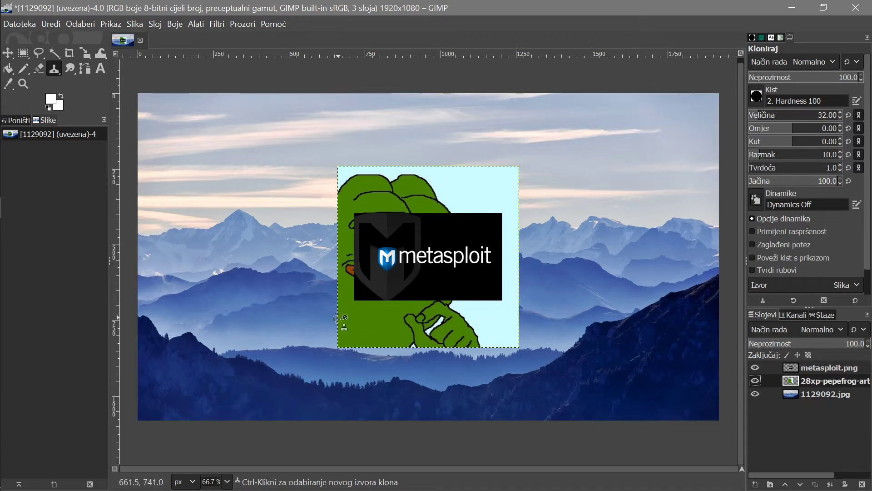
left_click(227, 483)
left_click(228, 483)
scroll(425, 390, "up", 1)
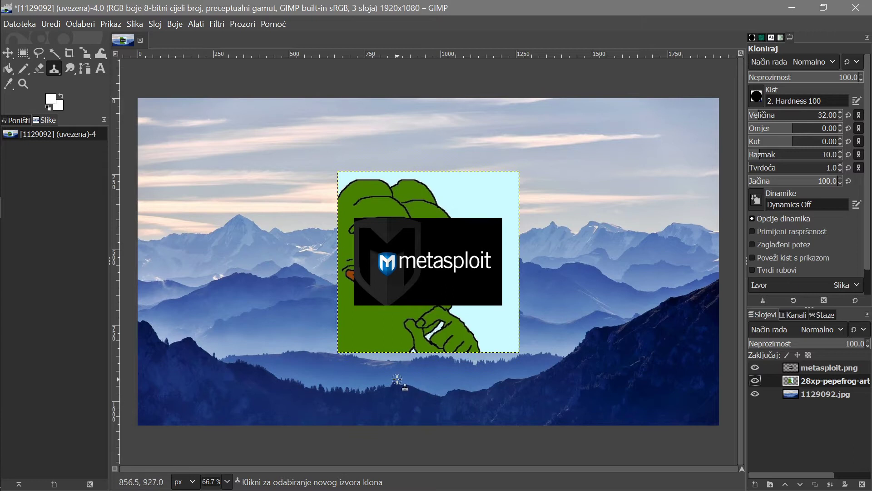
scroll(397, 379, "down", 2)
scroll(393, 365, "up", 2)
scroll(392, 362, "down", 1)
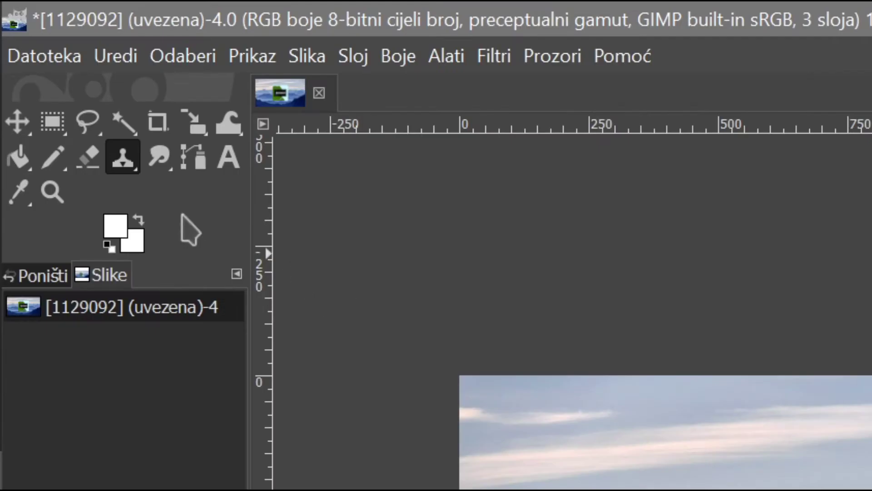
left_click(18, 124)
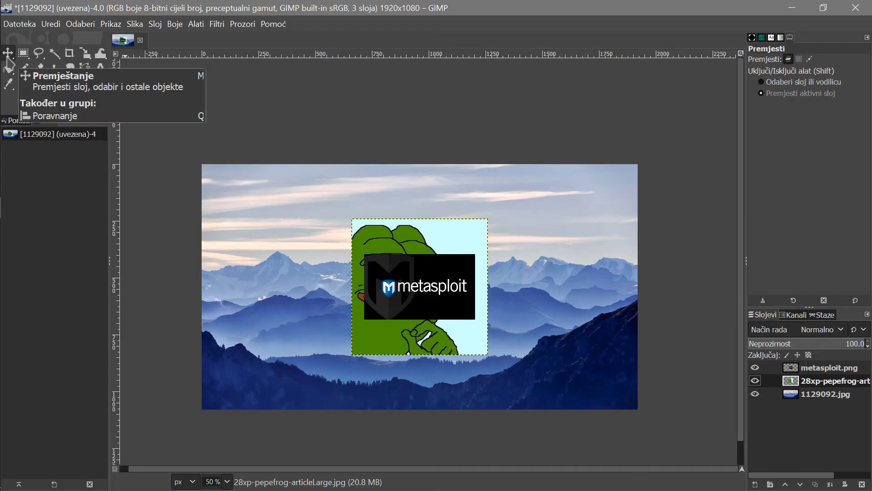
left_click_drag(401, 232, 255, 203)
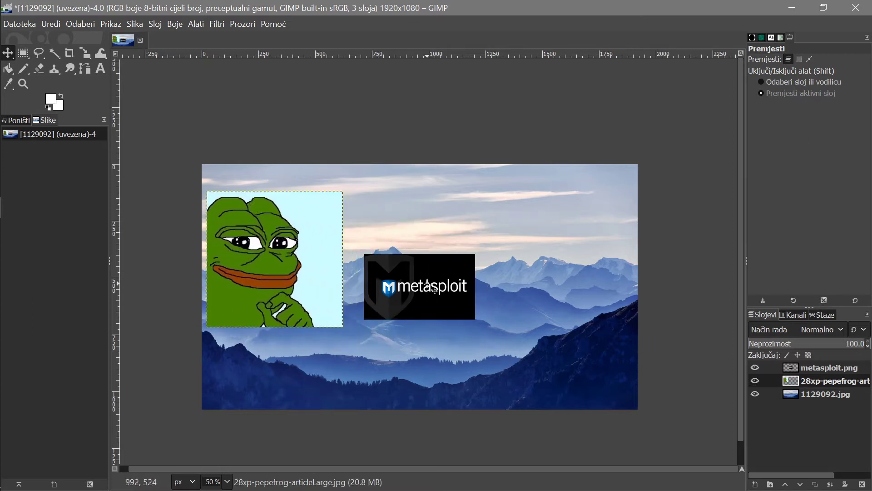
mouse_move(433, 294)
left_mouse_down()
mouse_move(417, 277)
mouse_move(435, 288)
left_mouse_up()
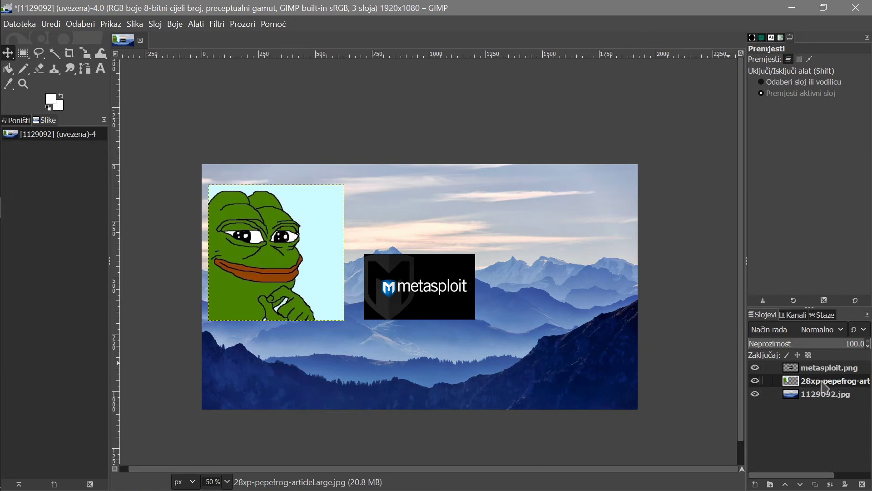
- Move the metasploit.png layer to the upper-right corner area of the mountain background
left_click(825, 369)
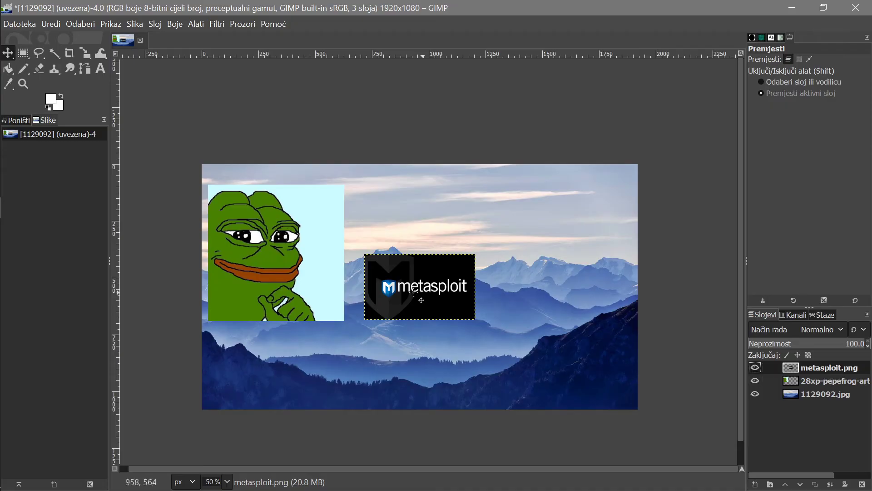
left_click_drag(2, 109, 265, 5)
left_click_drag(557, 236, 558, 236)
left_click_drag(605, 249, 589, 235)
- Make each of the three layers active in turn to view its boundary, ending on metasploit.png
left_click(827, 381)
left_click(838, 368)
left_click(843, 384)
left_click(840, 394)
left_click(839, 381)
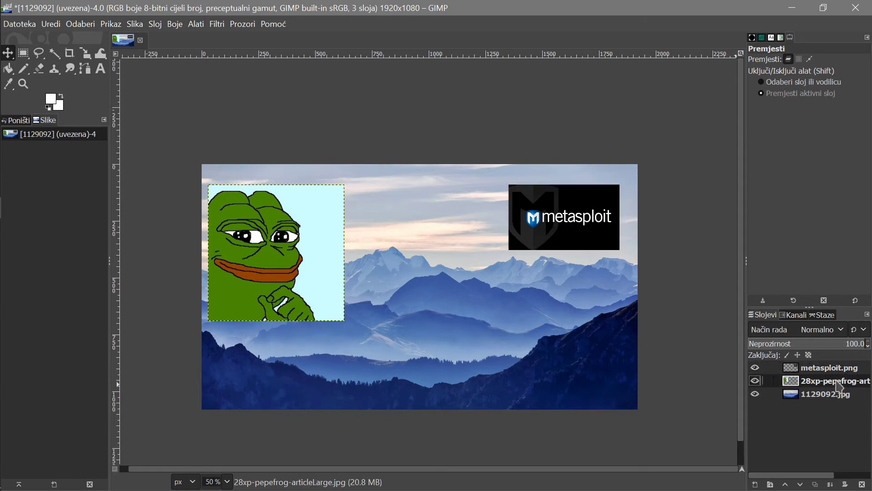
left_click(837, 369)
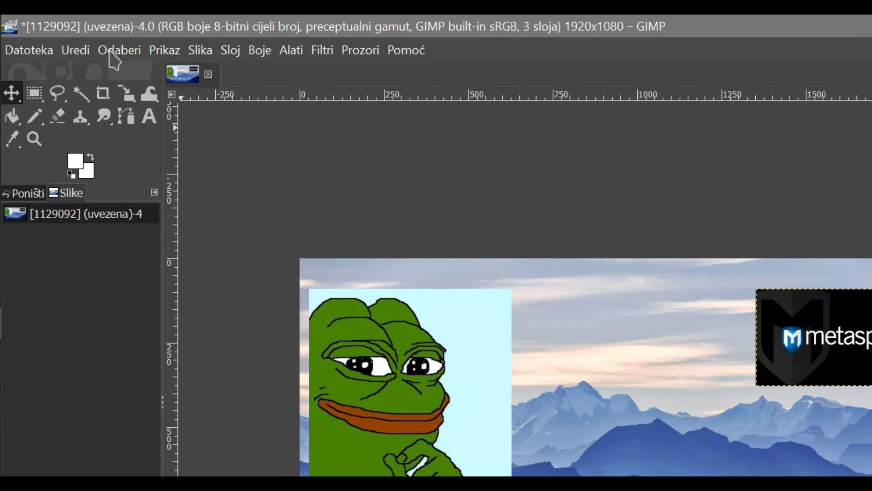
- Select everything (Sve) and clear the selection with Ništa
left_click(75, 50)
mouse_move(112, 56)
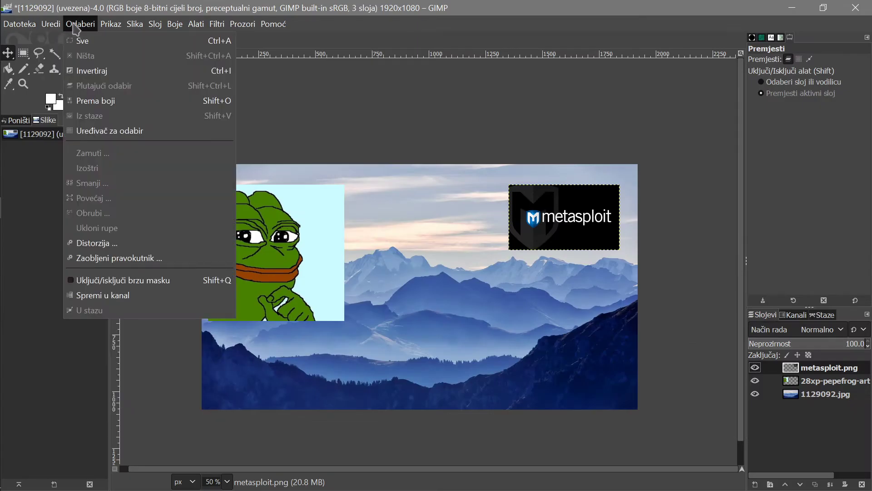
left_click(83, 40)
left_click(75, 23)
left_click(92, 55)
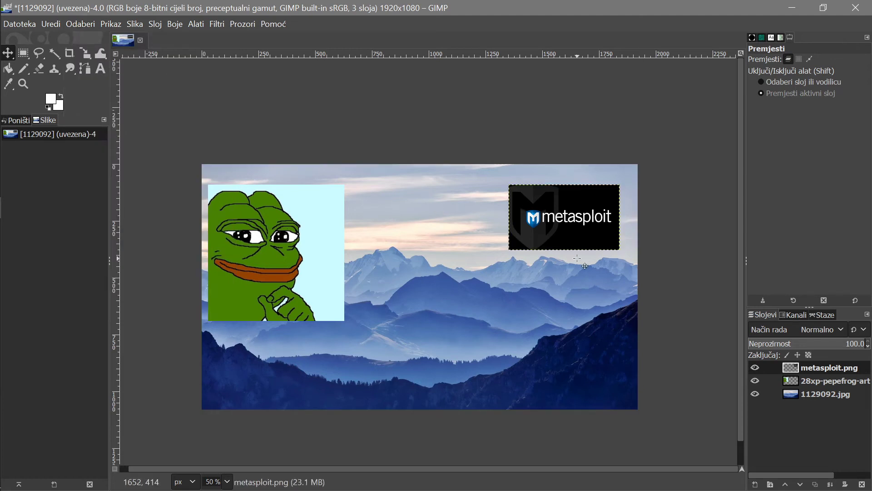
- Move the metasploit layer down and left, and the frog layer slightly right, closer to the image centre
left_click_drag(530, 214, 448, 267)
left_click_drag(311, 237, 346, 227)
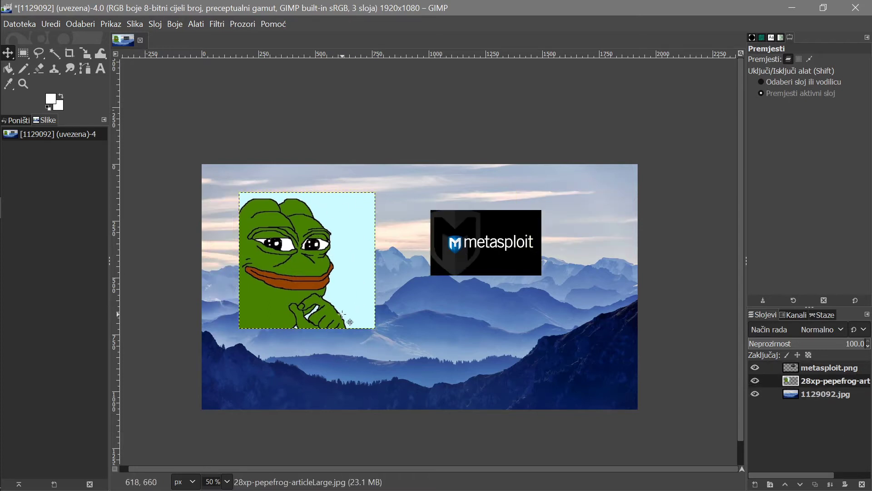
- Add an alpha channel to the frog layer and erase part of the pale blue background beside the frog with the size 32 Eraser
right_click(811, 382)
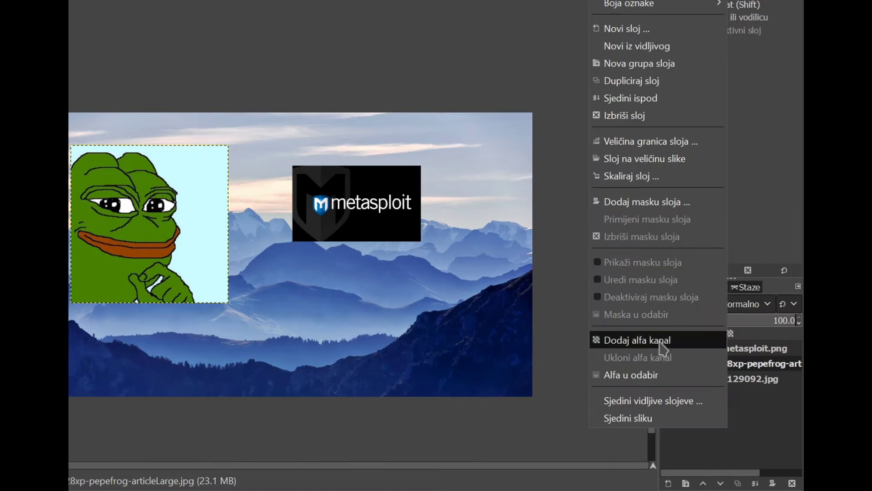
left_click(667, 341)
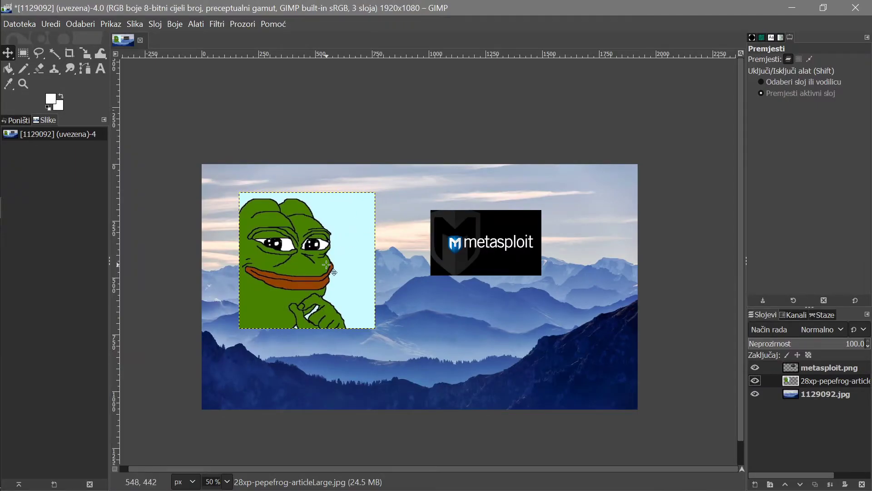
key("shift+e")
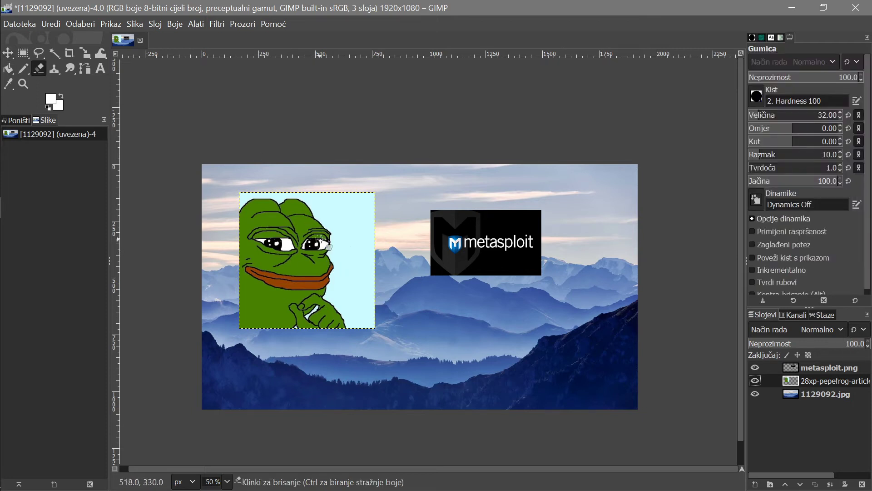
mouse_move(363, 231)
left_mouse_down()
mouse_move(343, 194)
mouse_move(363, 200)
mouse_move(370, 213)
mouse_move(366, 284)
mouse_move(390, 218)
left_mouse_up()
right_click(818, 381)
left_click(376, 264)
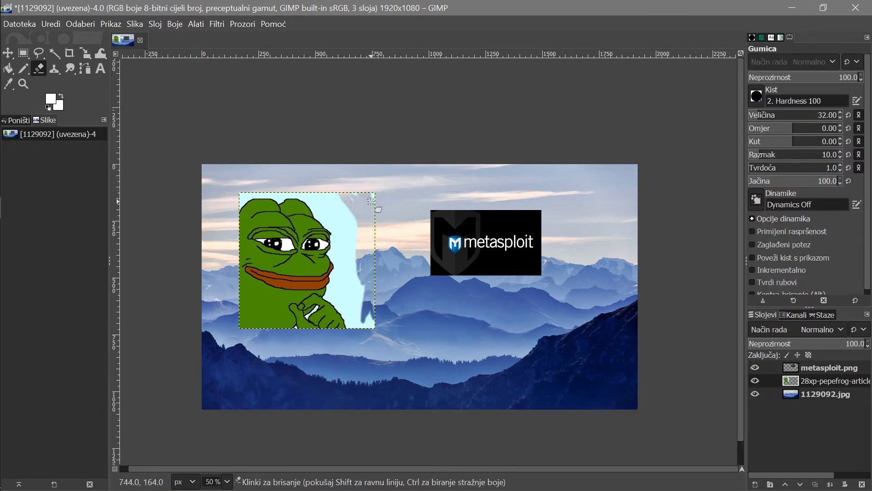
mouse_move(368, 189)
left_mouse_down()
mouse_move(350, 199)
mouse_move(364, 196)
left_mouse_up()
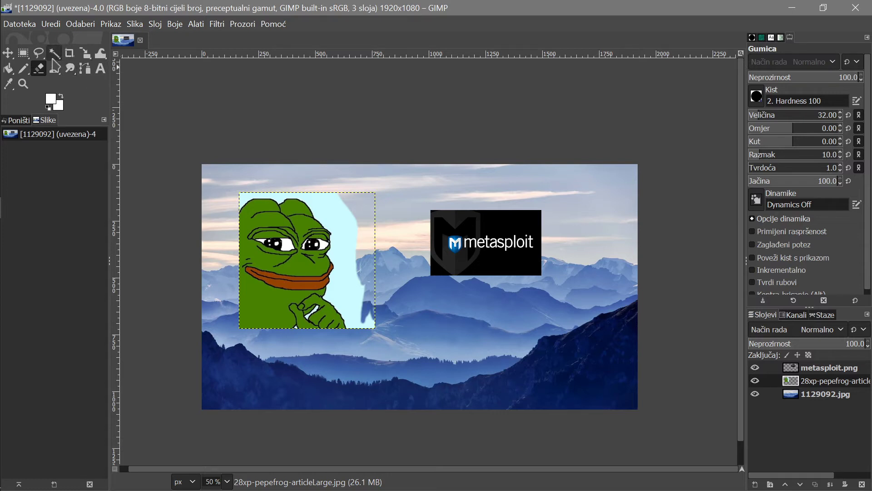
- Select the pale blue background of the frog layer with the Select by Color tool
left_click(56, 55)
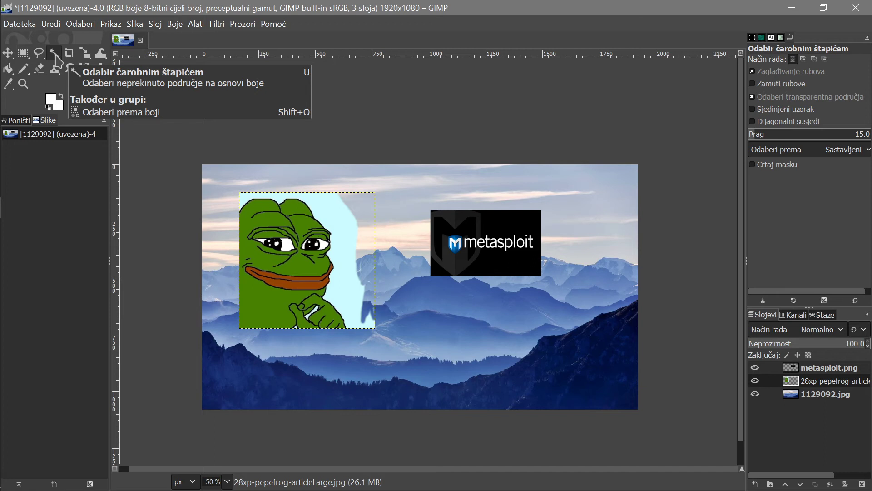
left_click(94, 91)
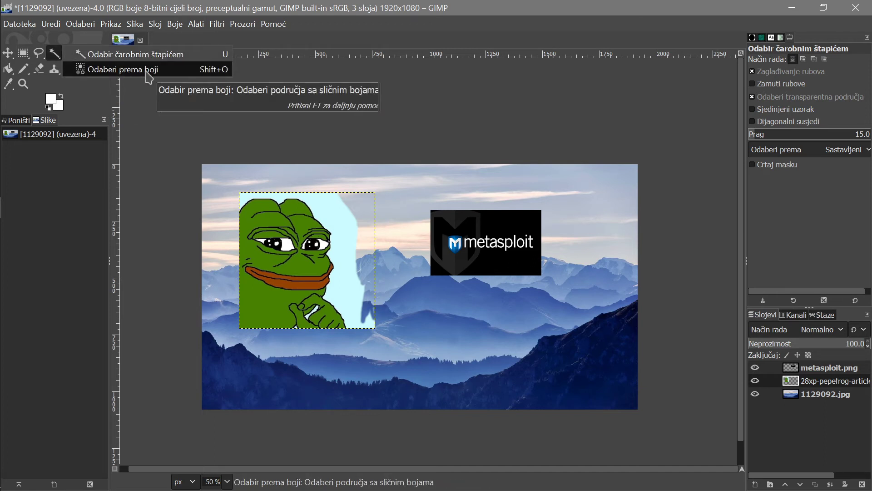
left_click(148, 69)
left_click(353, 242)
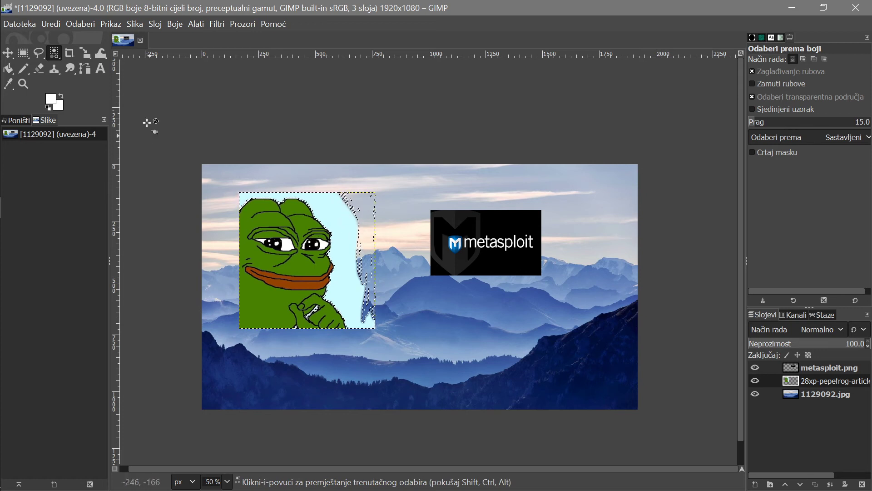
- Select the remaining connected pale blue background around the frog with the magic wand and delete it
left_click(55, 57)
left_click(101, 56)
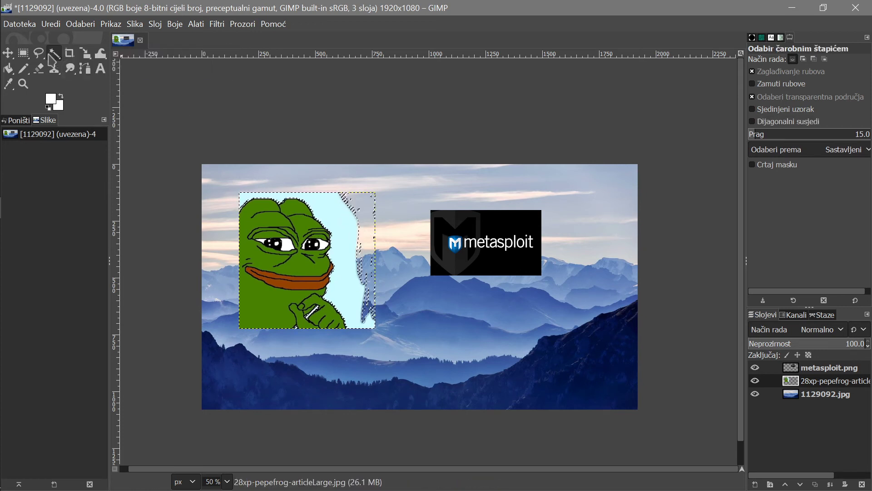
mouse_move(55, 58)
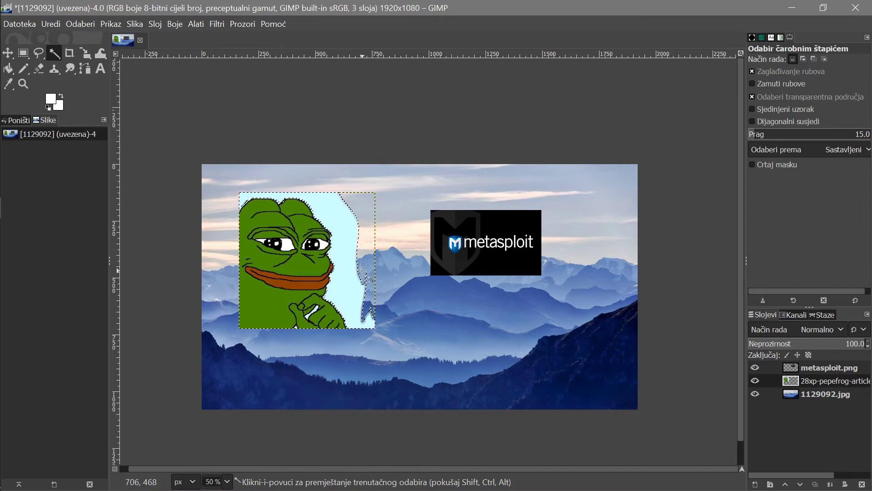
key("Delete")
left_click(366, 266)
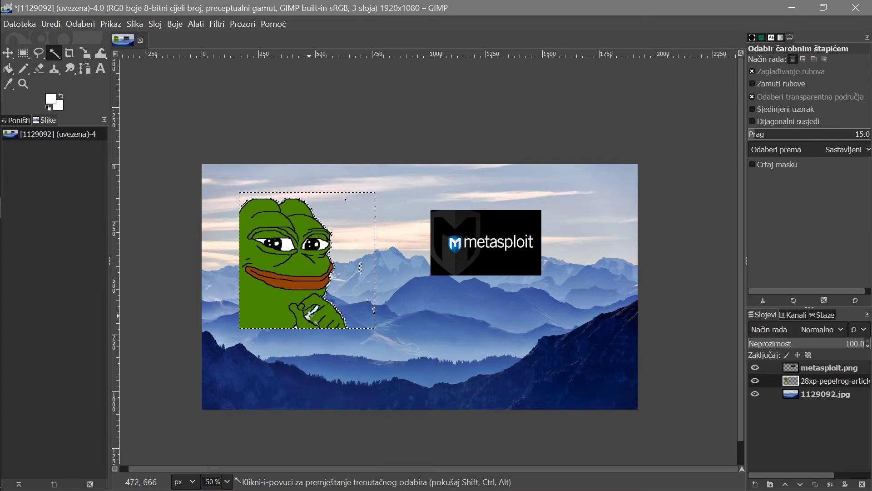
- Delete the pale blue gaps between the frog's fingers and at the base of its hand using the magic wand
scroll(312, 316, "up", 2)
scroll(312, 315, "up", 3)
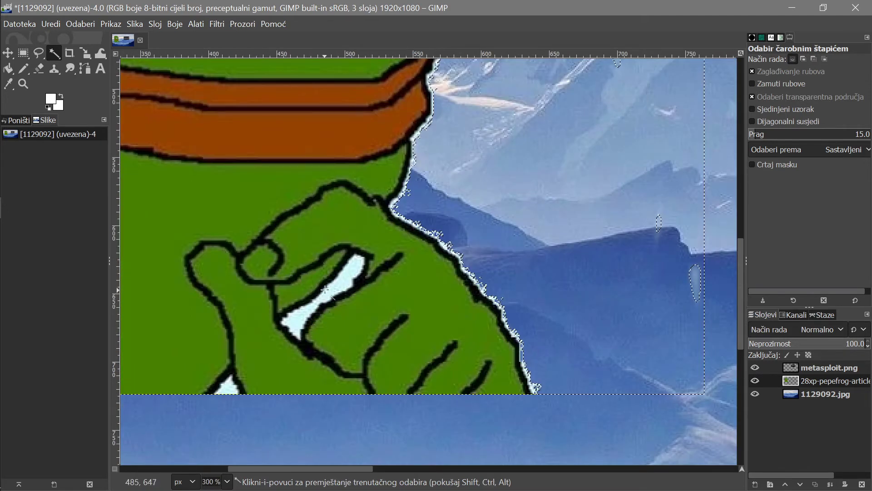
left_click(326, 289)
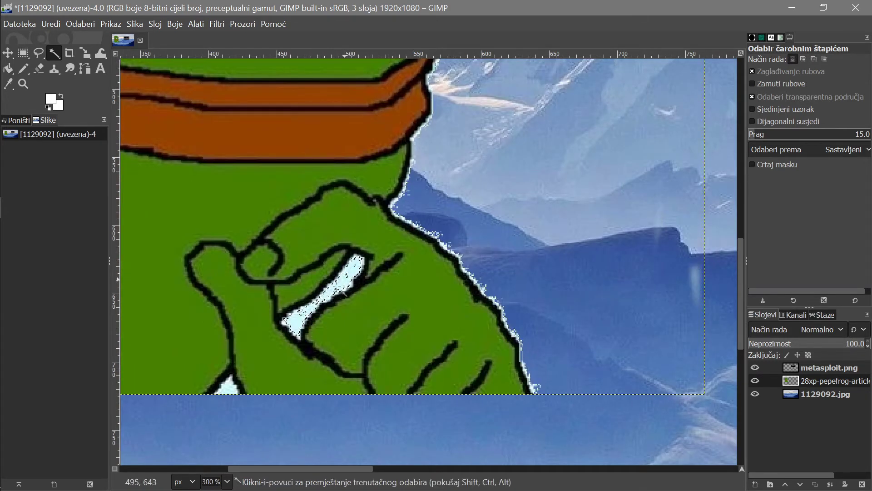
key("Delete")
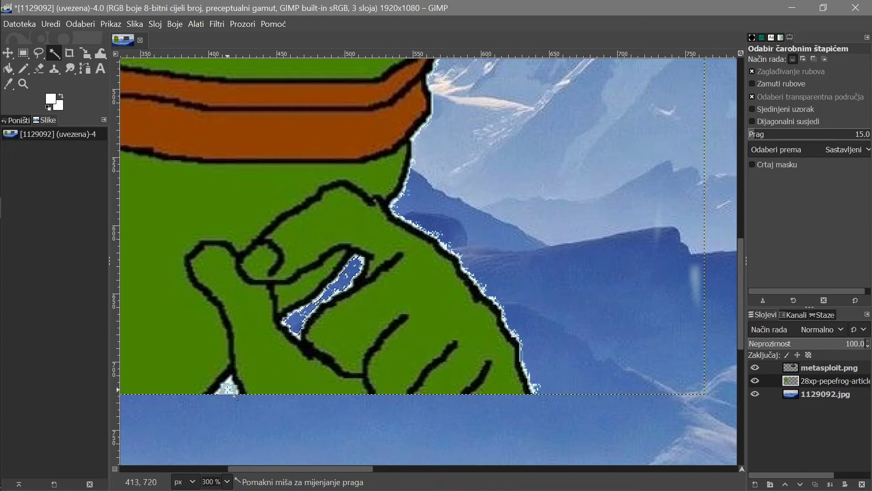
- Activate the Smudge tool briefly, switch to Blur/Sharpen, and try to blur the outer edge of the frog's hand
scroll(366, 227, "up", 2)
scroll(366, 227, "right", 2)
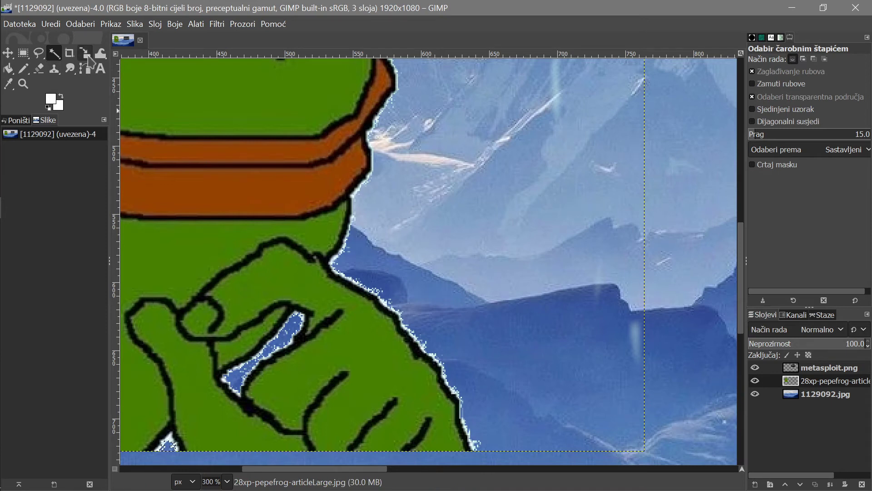
left_click(70, 69)
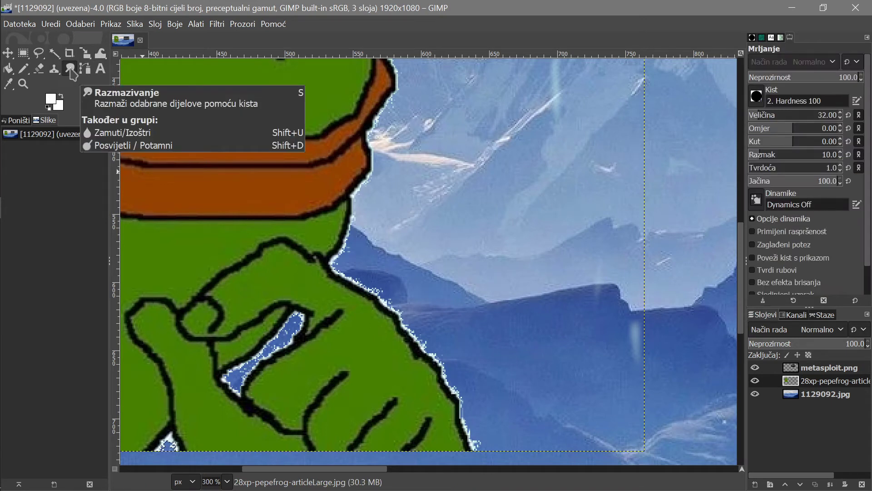
left_click(71, 70)
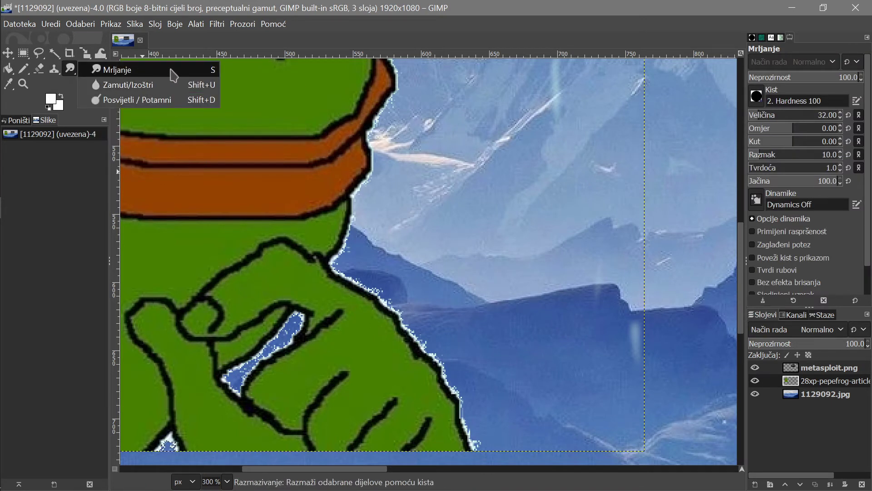
left_click(126, 70)
left_click(72, 69)
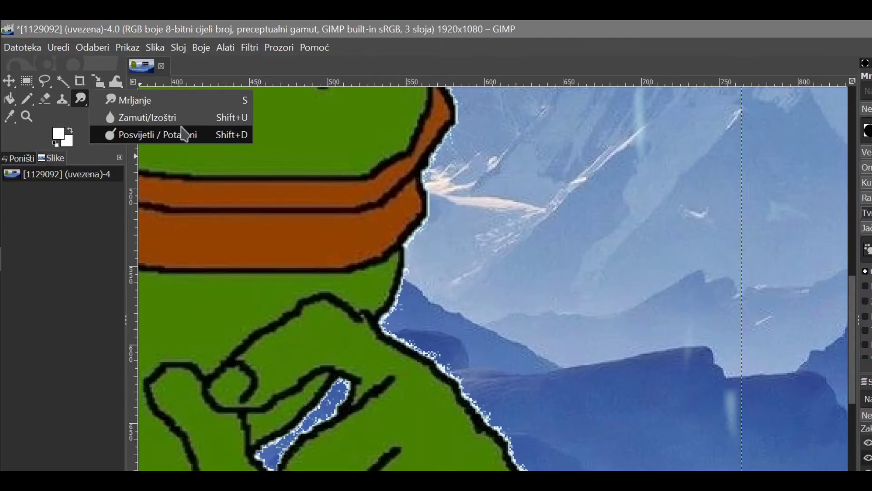
left_click(160, 120)
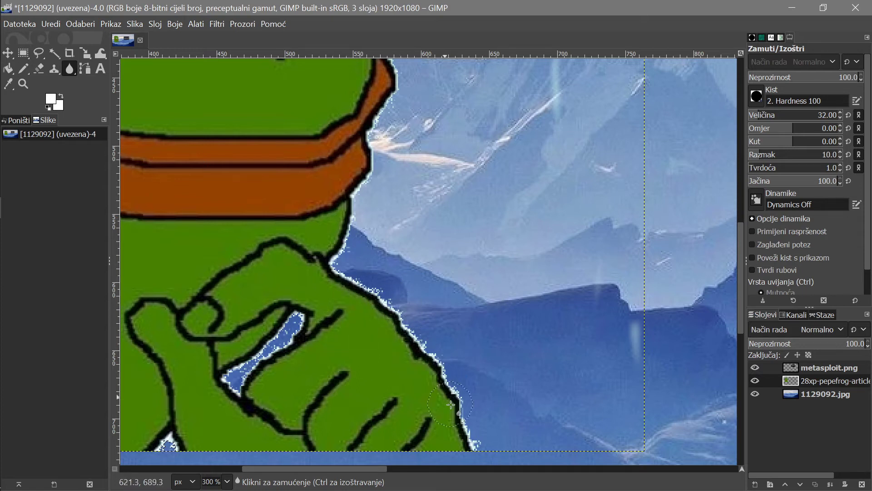
left_click_drag(345, 290, 362, 293)
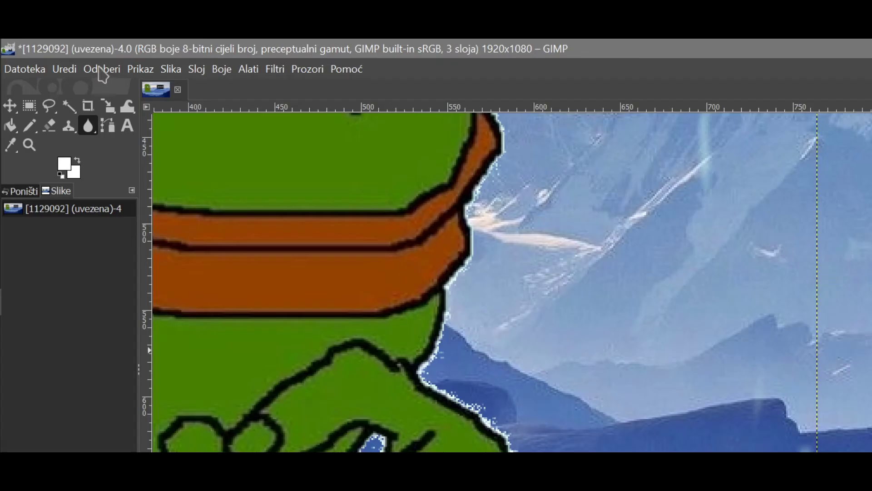
- Clear the selection and blur the rough white edges along the frog's hand, chin and the gap between its fingers
left_click(102, 70)
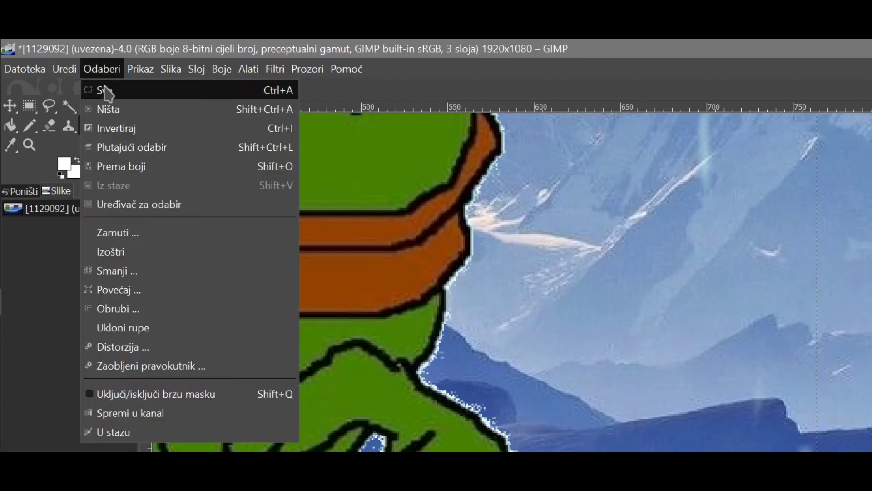
left_click(118, 111)
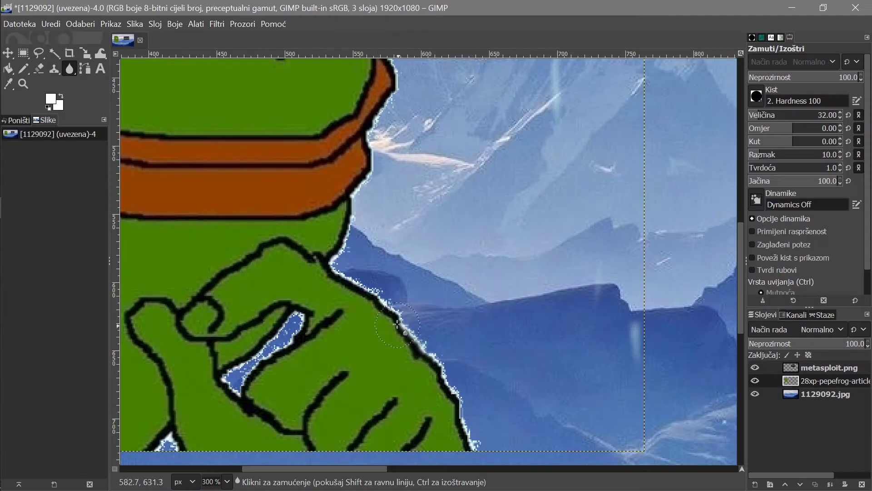
mouse_move(397, 324)
left_mouse_down()
mouse_move(391, 314)
mouse_move(477, 443)
mouse_move(452, 379)
left_mouse_up()
mouse_move(420, 334)
left_mouse_down()
mouse_move(353, 268)
mouse_move(336, 268)
mouse_move(366, 171)
mouse_move(353, 198)
left_mouse_up()
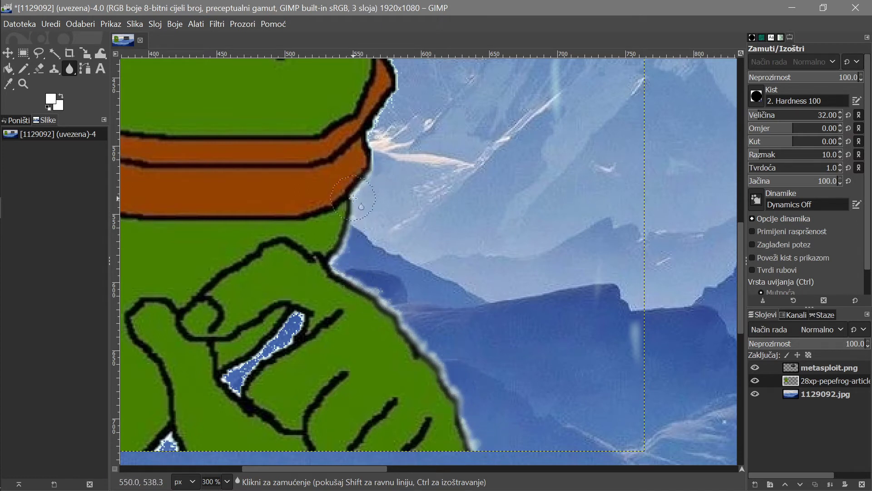
left_click_drag(370, 165, 370, 157)
mouse_move(284, 329)
left_mouse_down()
mouse_move(295, 322)
mouse_move(300, 331)
mouse_move(236, 376)
left_mouse_up()
left_click_drag(295, 469, 251, 472)
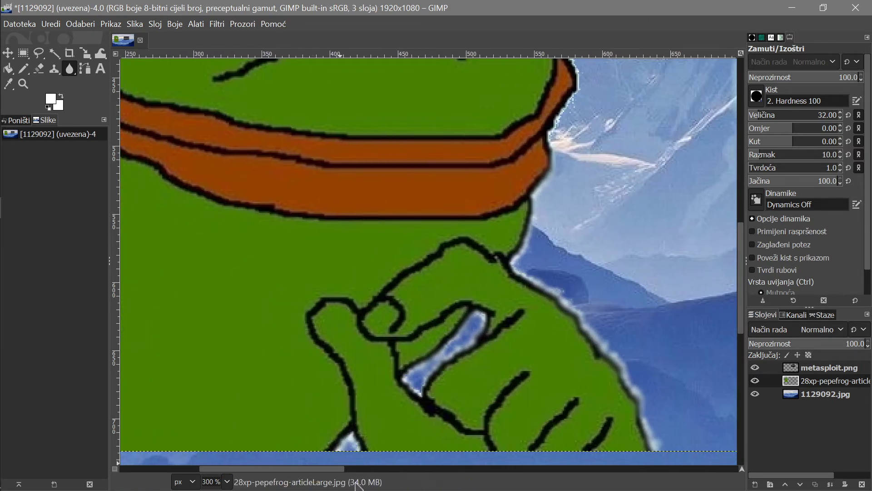
- Blur the rest of the frog's outline from the mouth up past the eye and over both bumps of the head
scroll(522, 296, "up", 3)
scroll(536, 341, "up", 3)
mouse_move(559, 321)
left_mouse_down()
mouse_move(575, 277)
mouse_move(540, 186)
left_mouse_up()
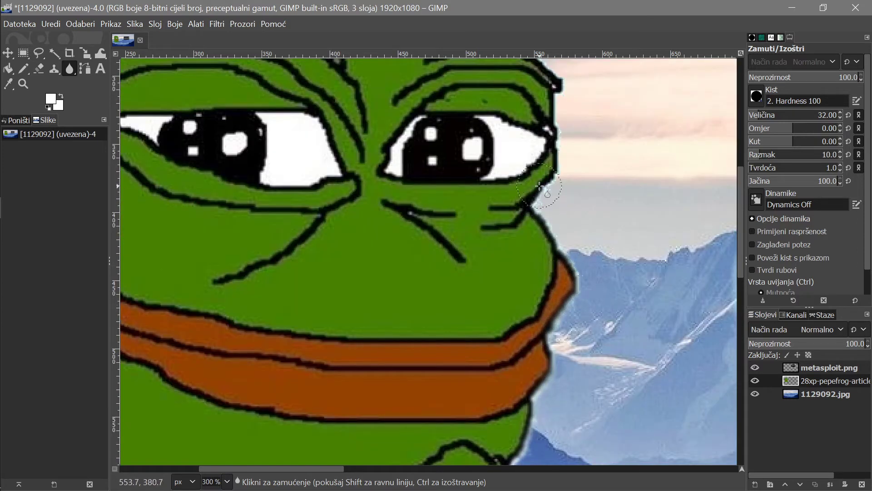
scroll(568, 364, "up", 6)
mouse_move(578, 376)
left_mouse_down()
mouse_move(551, 326)
mouse_move(537, 233)
mouse_move(536, 250)
mouse_move(487, 210)
mouse_move(507, 247)
mouse_move(465, 175)
left_mouse_up()
scroll(379, 314, "up", 5)
mouse_move(344, 254)
left_mouse_down()
mouse_move(262, 269)
mouse_move(280, 267)
mouse_move(251, 292)
mouse_move(272, 278)
left_mouse_up()
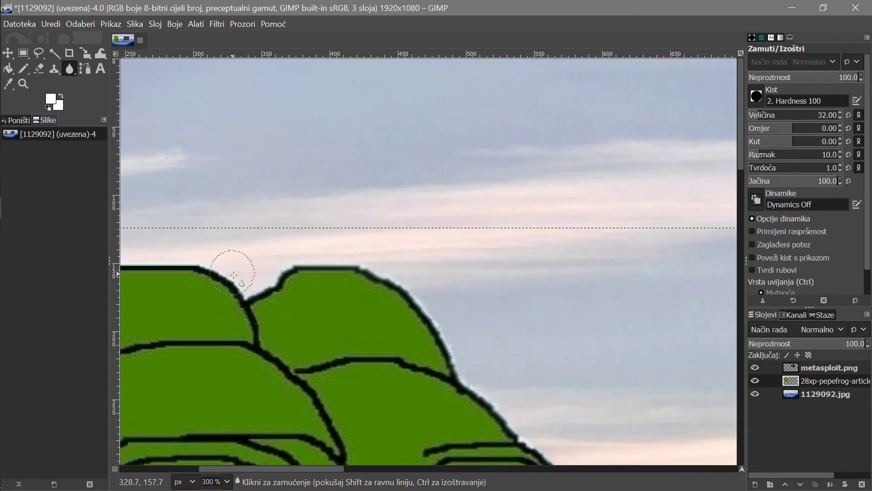
scroll(227, 271, "left", 6)
mouse_move(413, 266)
left_mouse_down()
mouse_move(374, 284)
mouse_move(398, 281)
mouse_move(361, 302)
mouse_move(351, 346)
left_mouse_up()
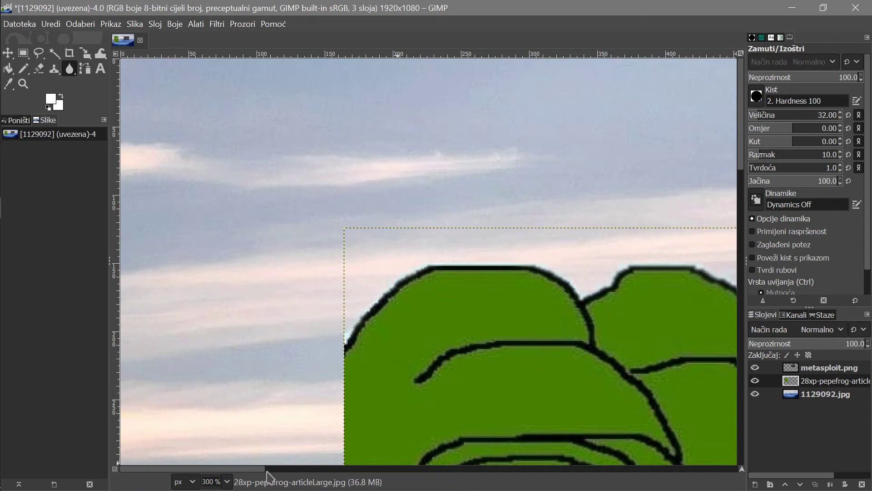
- Darken the green skin around the frog's left eye with the Dodge/Burn tool
left_click_drag(272, 469, 336, 469)
scroll(337, 369, "down", 8)
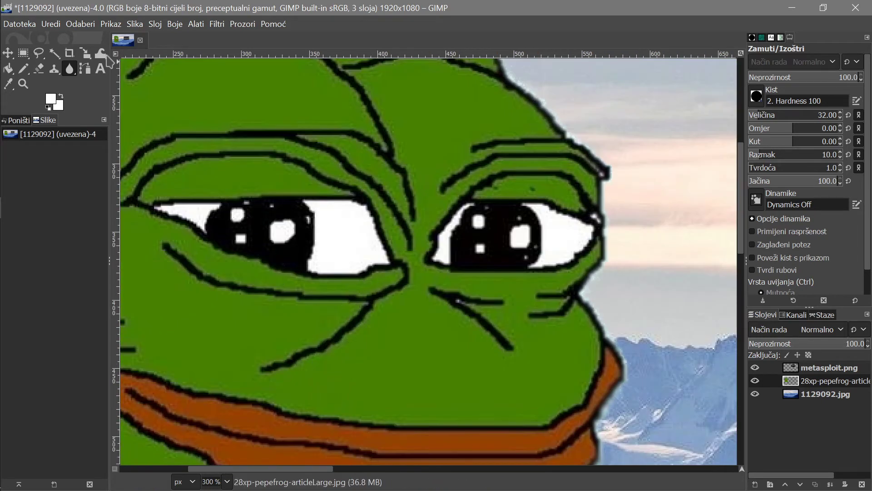
left_click(70, 70)
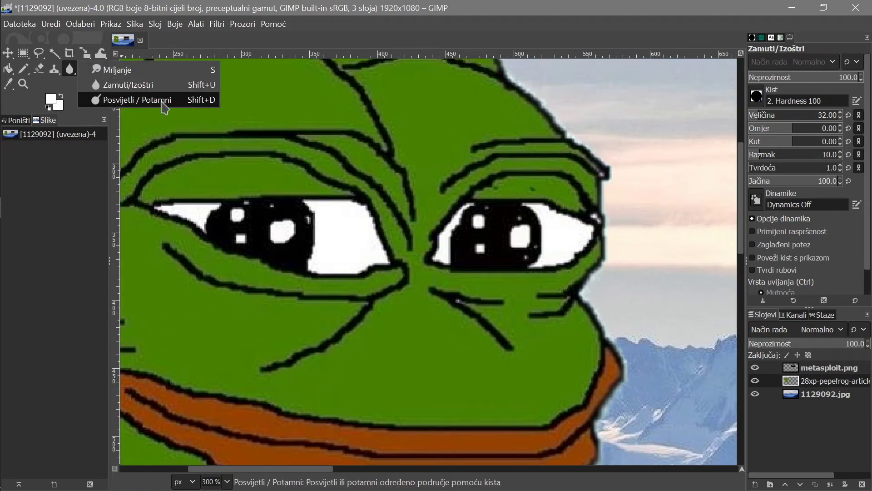
left_click(142, 100)
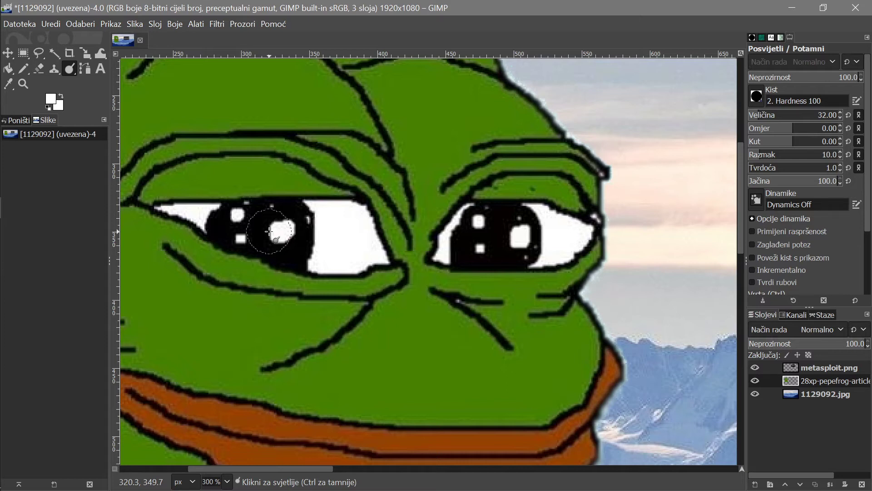
key("ctrl")
mouse_move(327, 294)
left_mouse_down()
mouse_move(345, 223)
mouse_move(293, 282)
mouse_move(300, 296)
mouse_move(276, 329)
mouse_move(370, 280)
mouse_move(250, 367)
mouse_move(353, 297)
left_mouse_up()
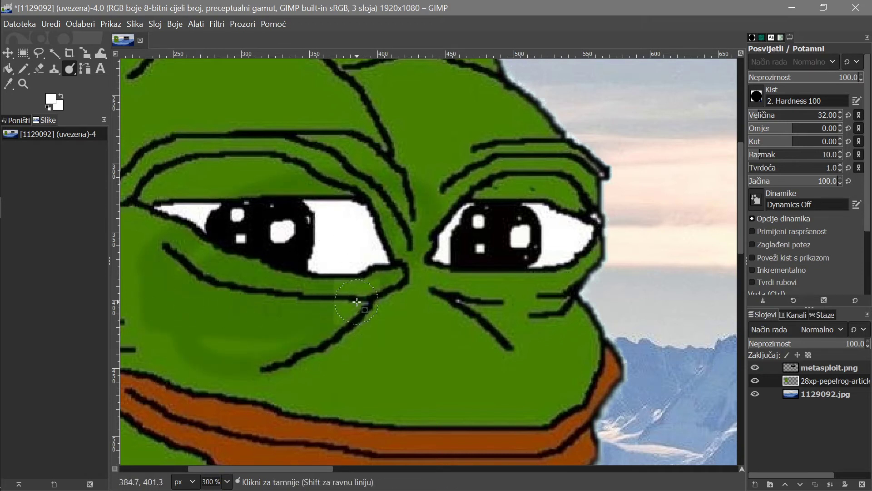
- Undo the darkening strokes on the frog's face
key("ctrl+z")
left_click(55, 25)
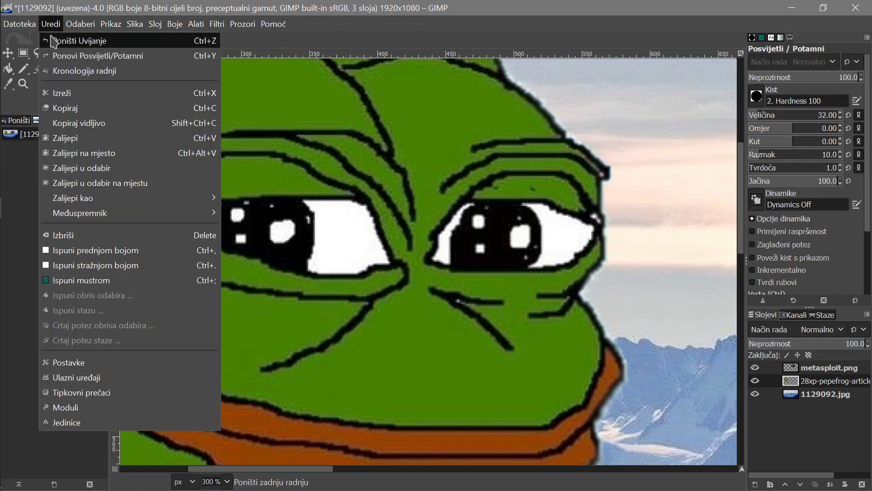
left_click(59, 53)
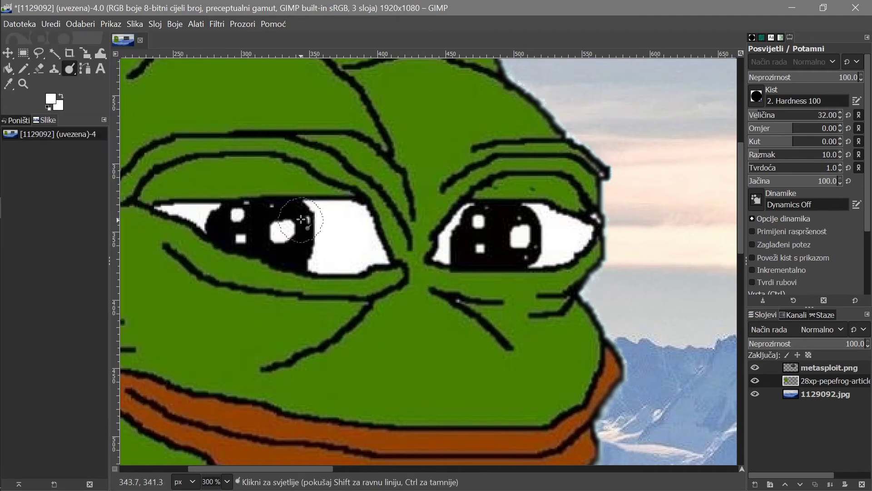
- Lighten the areas around both of the frog's eyes with the Dodge/Burn tool
mouse_move(331, 244)
left_mouse_down()
mouse_move(351, 249)
mouse_move(293, 215)
mouse_move(211, 219)
mouse_move(201, 193)
mouse_move(168, 199)
mouse_move(188, 185)
mouse_move(230, 178)
mouse_move(295, 193)
mouse_move(345, 208)
mouse_move(385, 251)
mouse_move(342, 270)
mouse_move(201, 224)
left_mouse_up()
mouse_move(468, 212)
left_mouse_down()
mouse_move(521, 188)
mouse_move(564, 218)
mouse_move(559, 267)
mouse_move(520, 226)
mouse_move(478, 275)
left_mouse_up()
scroll(511, 308, "down", 2, "ctrl")
scroll(511, 308, "down", 1, "ctrl")
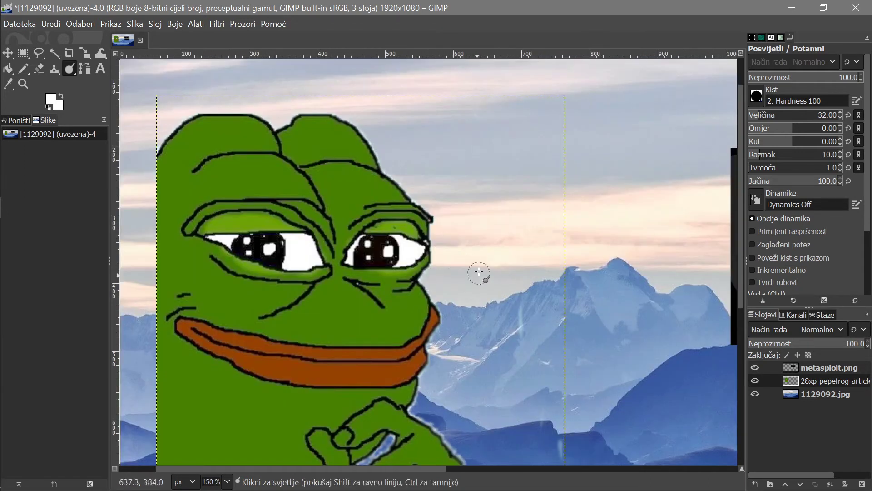
scroll(468, 277, "down", 1, "ctrl")
left_click(70, 69)
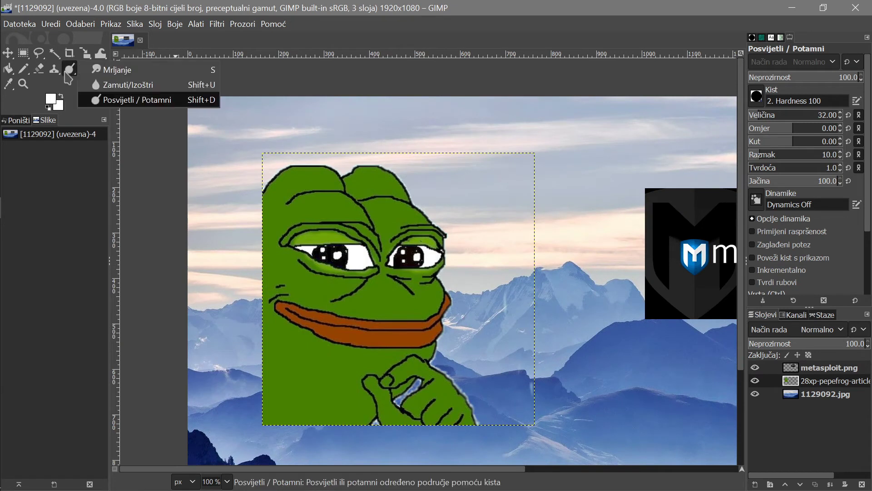
- Try smudging parts of the frog's face around the eyes with the Smudge tool, and undo the smudging
left_click(144, 72)
scroll(372, 267, "up", 2, "ctrl")
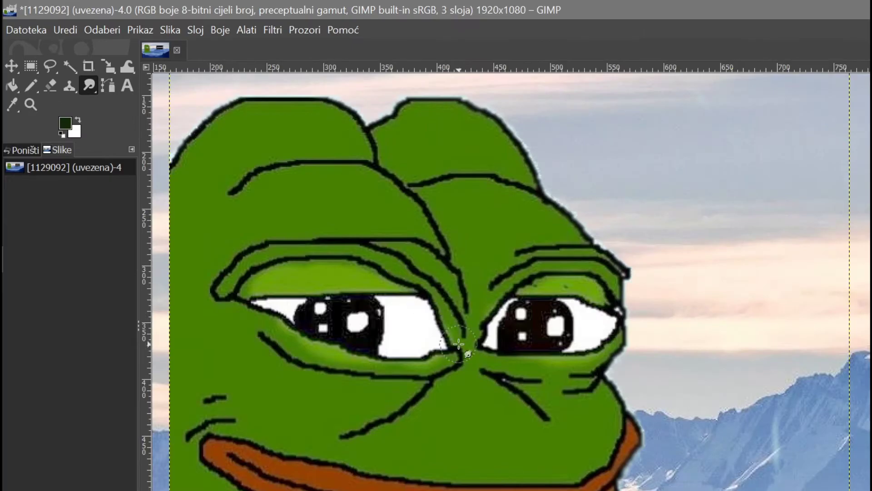
scroll(371, 266, "up", 1, "ctrl")
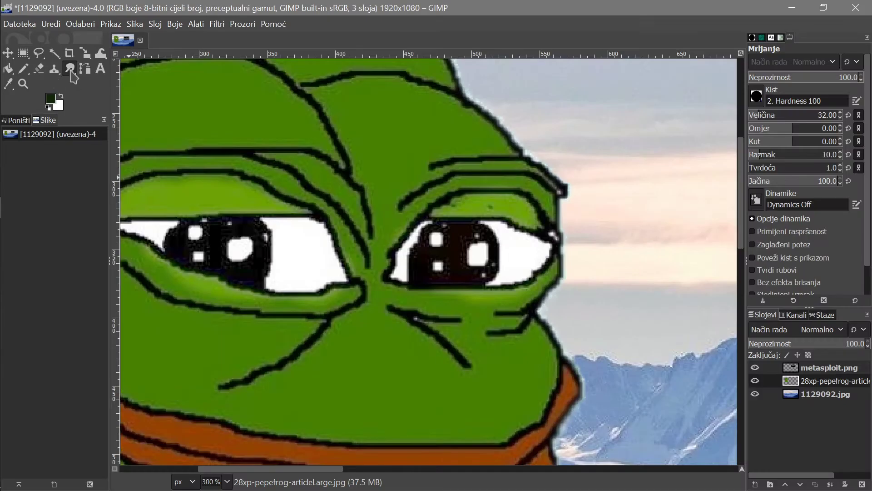
left_click(90, 85)
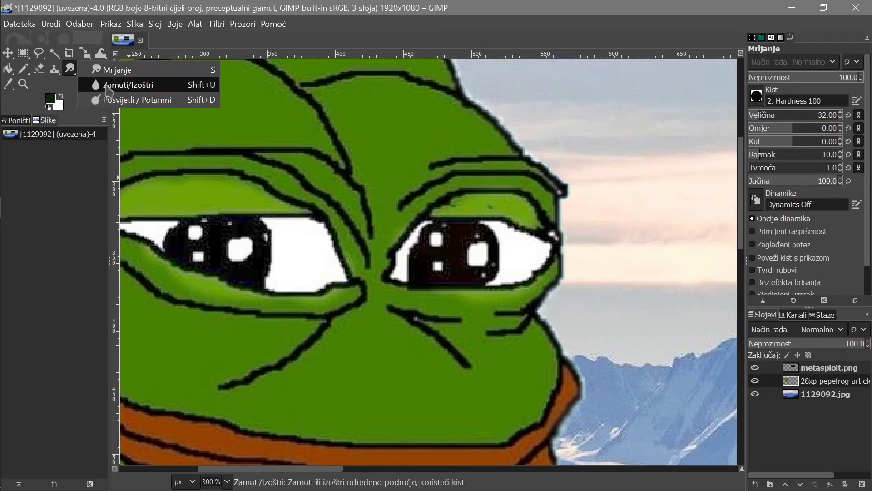
left_click(122, 73)
scroll(496, 263, "down", 2)
scroll(473, 204, "up", 2)
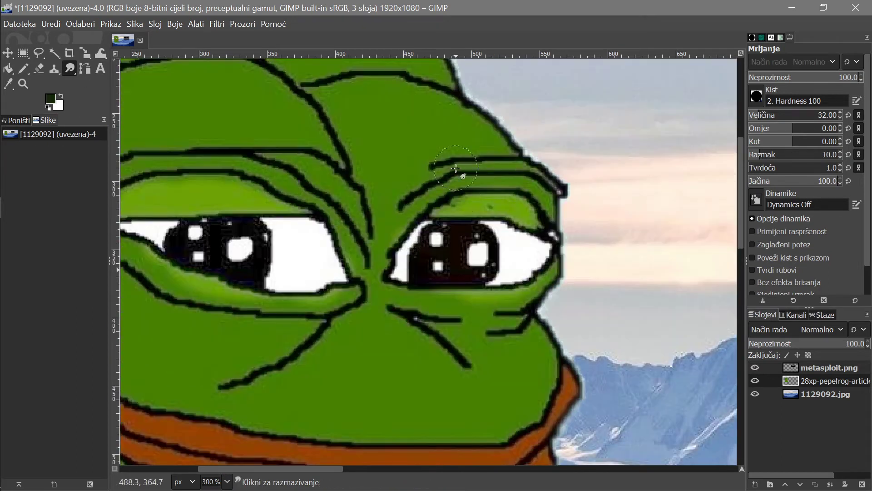
mouse_move(402, 240)
left_mouse_down()
mouse_move(391, 326)
mouse_move(400, 282)
mouse_move(412, 293)
mouse_move(433, 201)
mouse_move(488, 275)
left_mouse_up()
scroll(454, 273, "down", 5)
mouse_move(459, 249)
left_mouse_down()
mouse_move(426, 286)
mouse_move(468, 250)
left_mouse_up()
left_click_drag(361, 356, 366, 358)
scroll(365, 357, "up", 5)
mouse_move(383, 309)
left_mouse_down()
mouse_move(358, 239)
mouse_move(393, 271)
mouse_move(384, 331)
mouse_move(474, 269)
mouse_move(490, 229)
mouse_move(373, 257)
mouse_move(213, 234)
mouse_move(535, 103)
mouse_move(451, 284)
left_mouse_up()
key("ctrl+z")
scroll(440, 236, "down", 3)
scroll(451, 205, "up", 1)
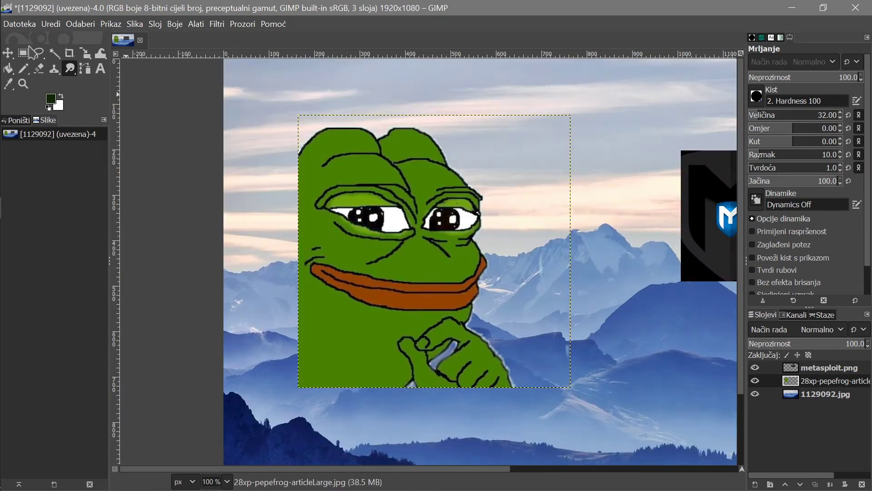
- Move the frog layer into the lower-left corner of the mountain image
left_click(8, 52)
scroll(400, 222, "down", 1)
mouse_move(408, 262)
left_mouse_down()
mouse_move(381, 342)
mouse_move(354, 380)
left_mouse_up()
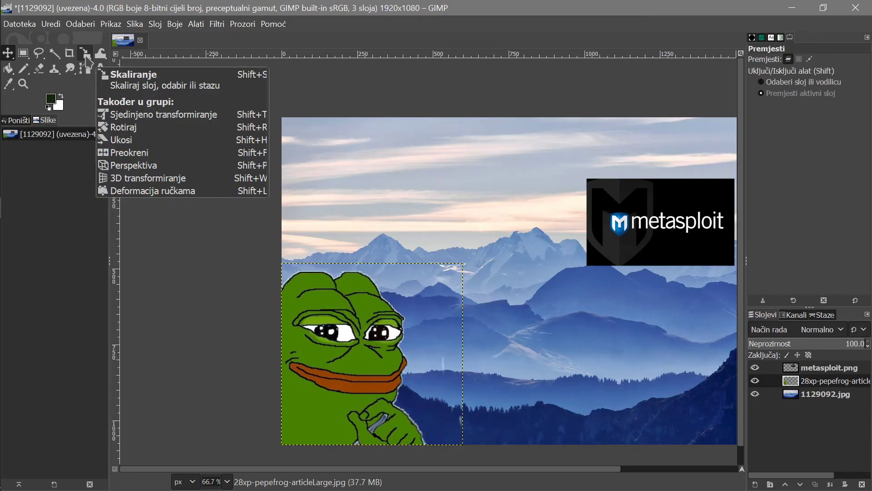
- Try rotating the frog layer by 5.67 degrees about its centre, and discard the rotation
left_click(86, 54)
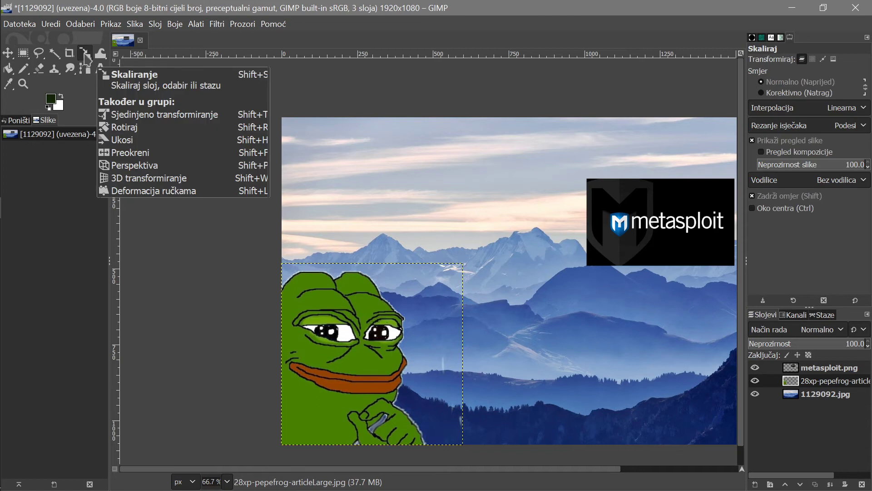
left_click(86, 54)
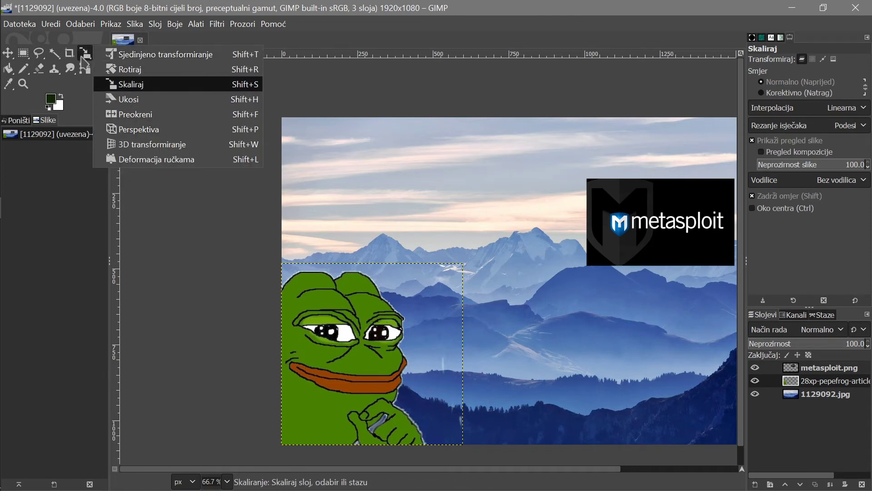
left_click(109, 69)
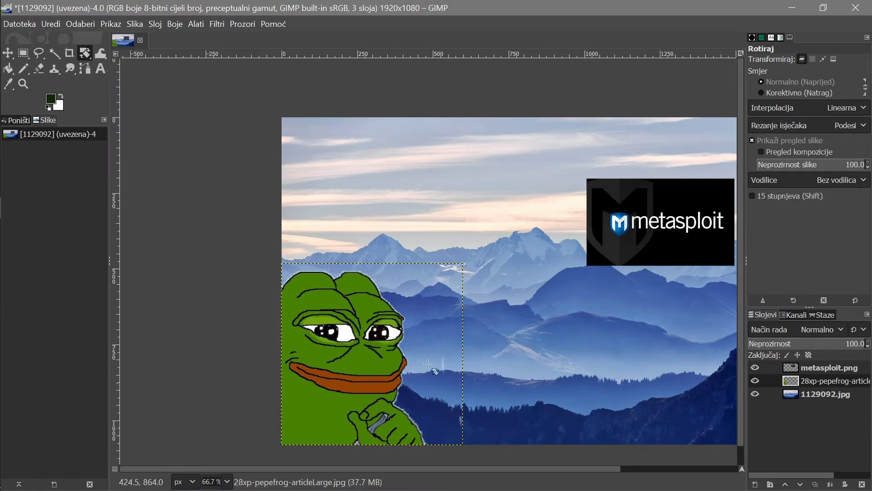
left_click(373, 349)
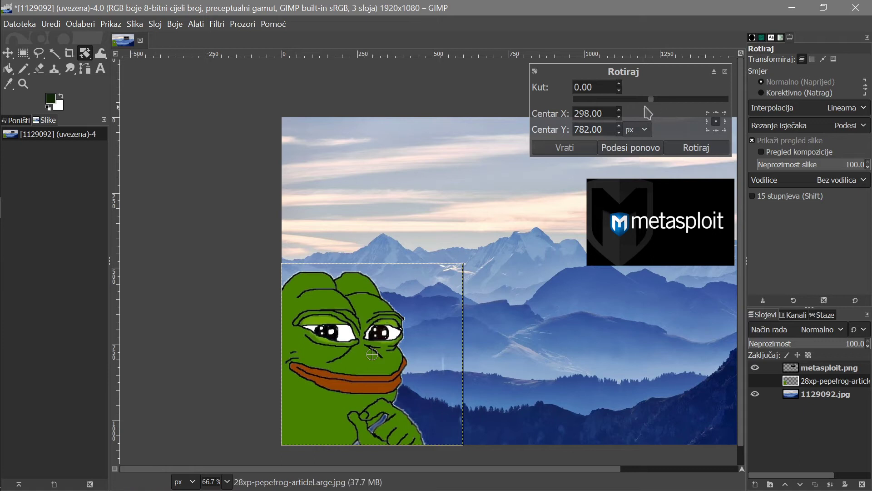
mouse_move(655, 106)
left_mouse_down()
mouse_move(662, 102)
mouse_move(652, 102)
left_mouse_up()
left_click_drag(424, 328, 428, 354)
left_click(560, 148)
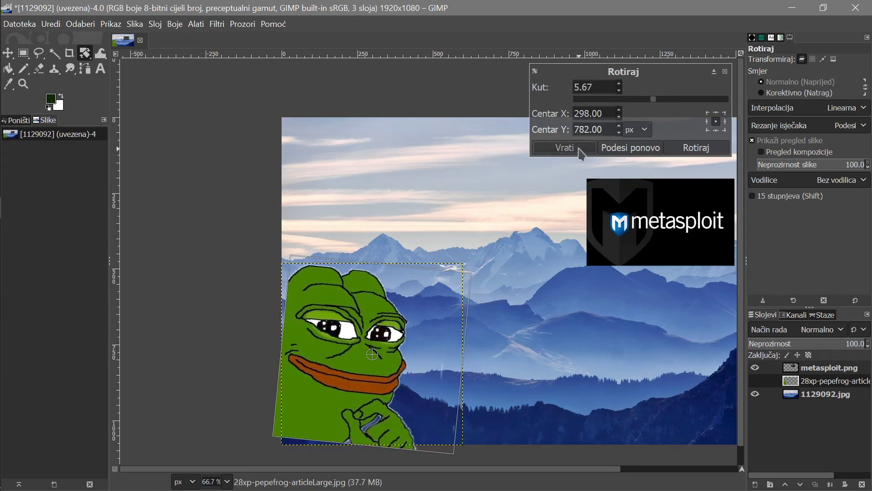
left_click(726, 72)
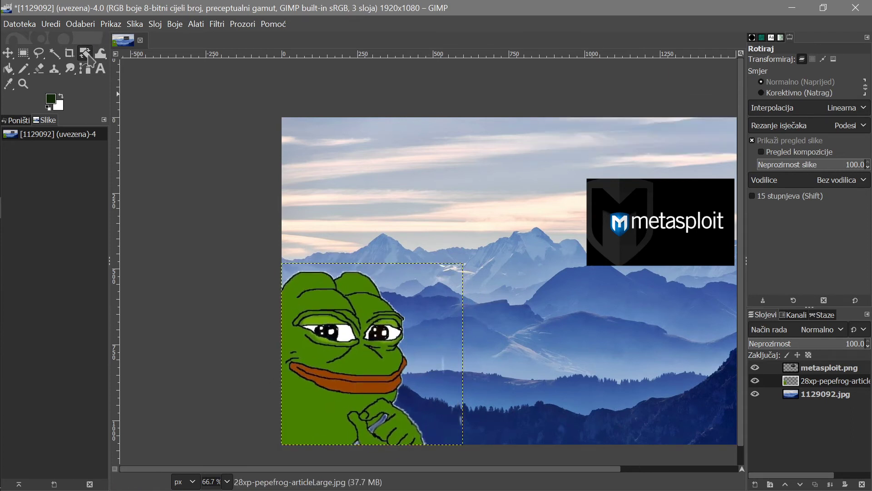
- Scale the frog layer down proportionally to about 350 px wide, keeping it in the image's lower-left corner
left_click_drag(88, 60, 173, 84)
left_click(466, 268)
left_click_drag(467, 267, 394, 341)
key("Return")
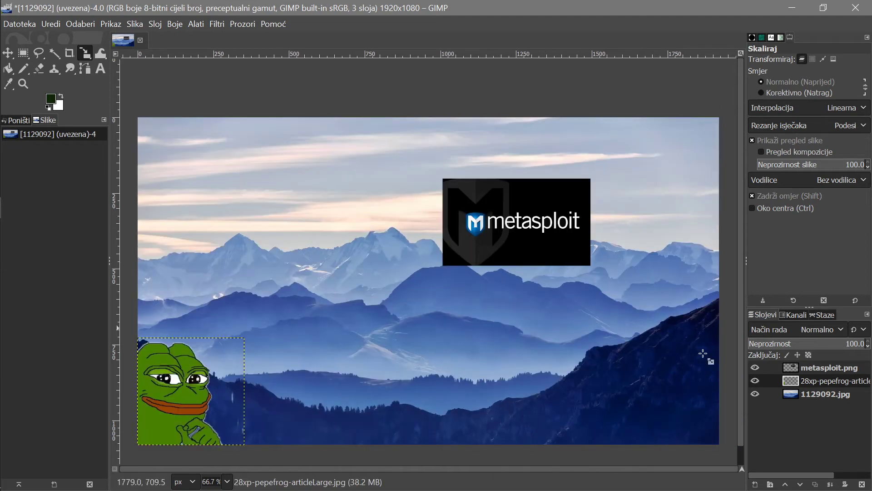
- On the metasploit layer, select the black background and the dark grey shield with the Fuzzy Select tool, deleting each area
left_click(816, 370)
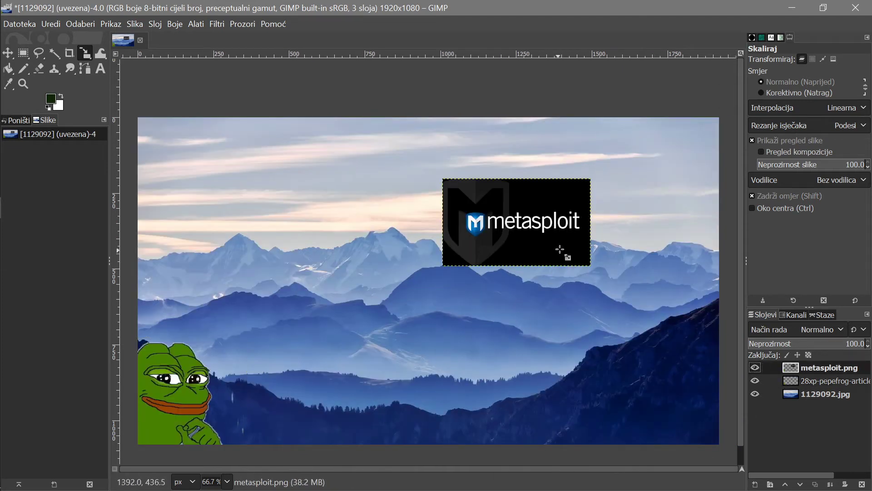
scroll(583, 247, "up", 3)
scroll(426, 264, "up", 3)
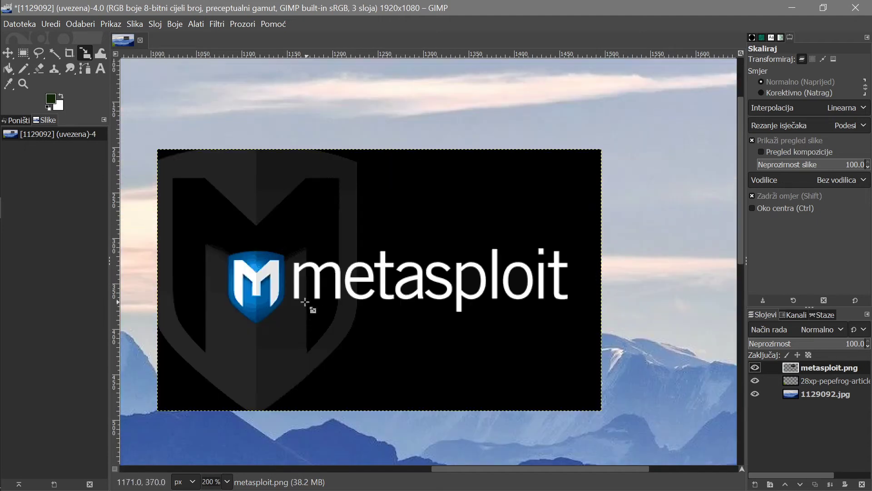
left_click(54, 53)
left_click(424, 254)
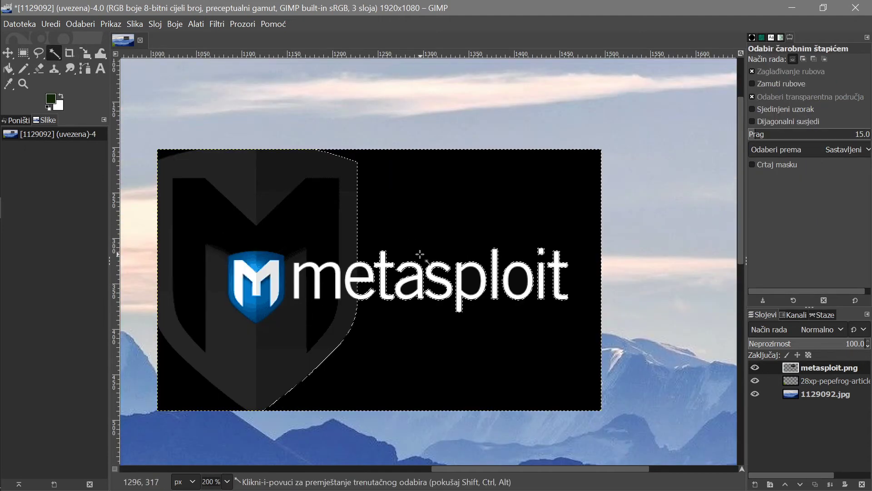
key("Delete")
left_click(292, 350)
key("Delete")
- Select and delete the black areas of the large M and inside the letters p and o of the metasploit logo
left_click(292, 224)
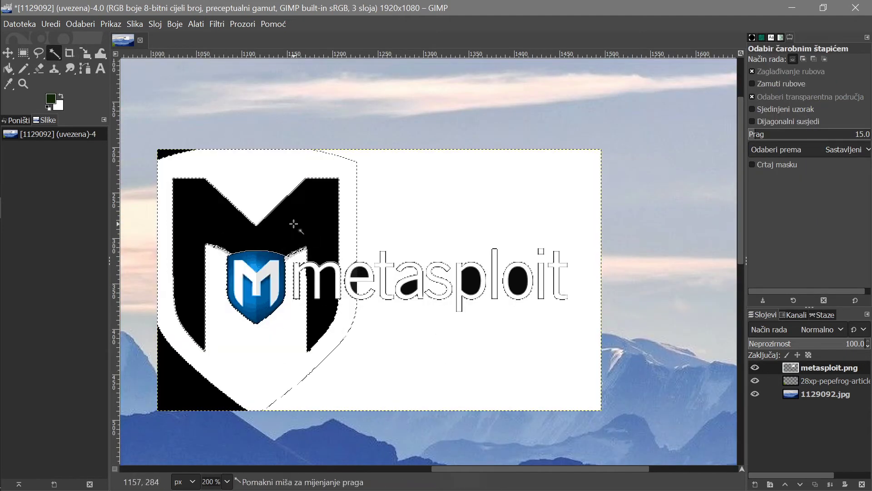
key("Delete")
left_click(321, 300)
key("Delete")
left_click(470, 284)
key("Delete")
left_click(525, 280)
key("Delete")
- Add an alpha channel to the metasploit layer and delete its white background to transparency, clearing the selection
right_click(813, 367)
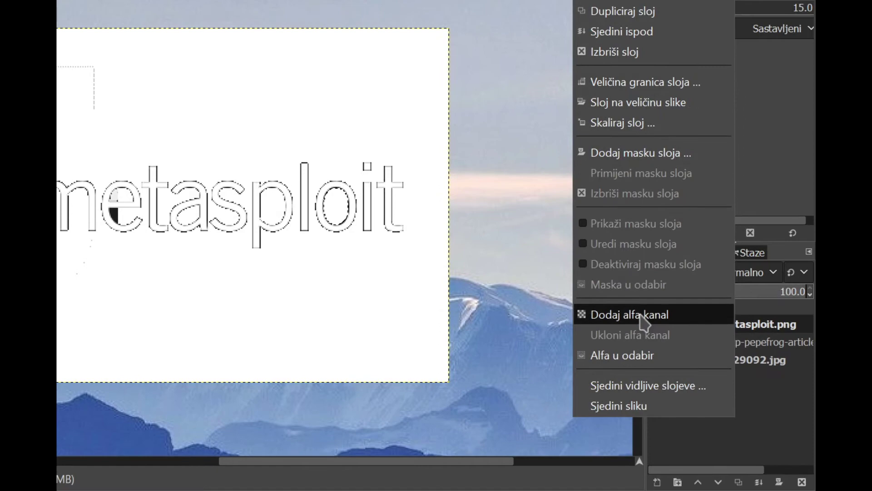
left_click(709, 324)
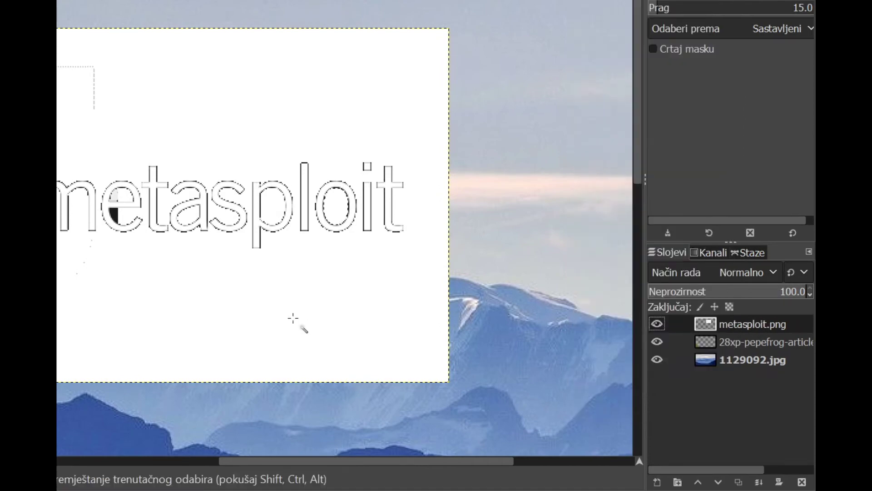
left_click(272, 321)
key("Delete")
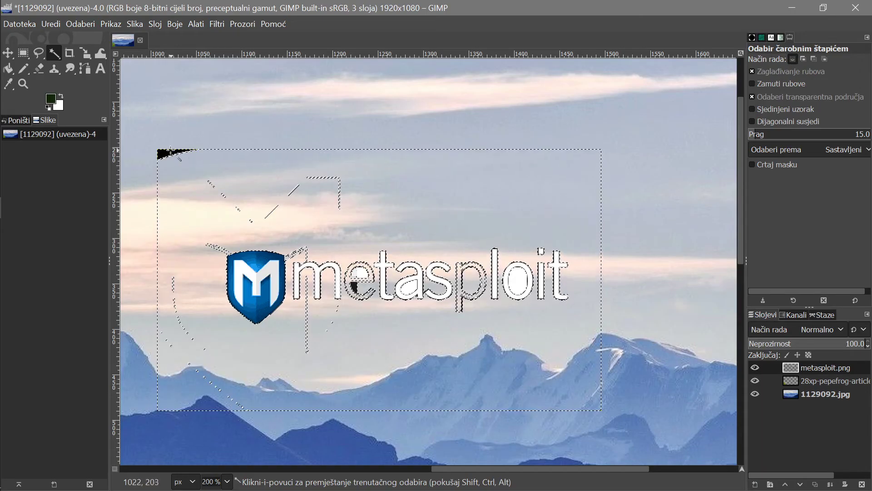
key("ctrl+shift+a")
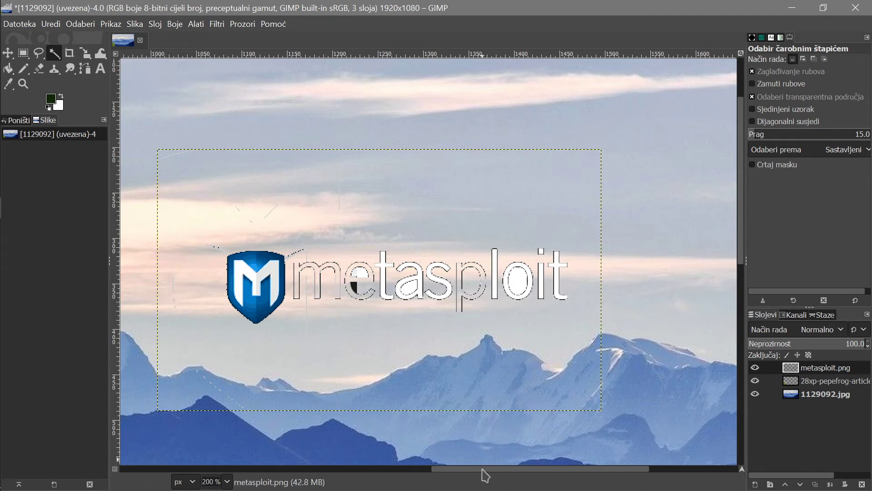
- Draw a rectangular selection of about 87 × 115 px around the blue shield emblem, and clear it
scroll(461, 282, "left", 3)
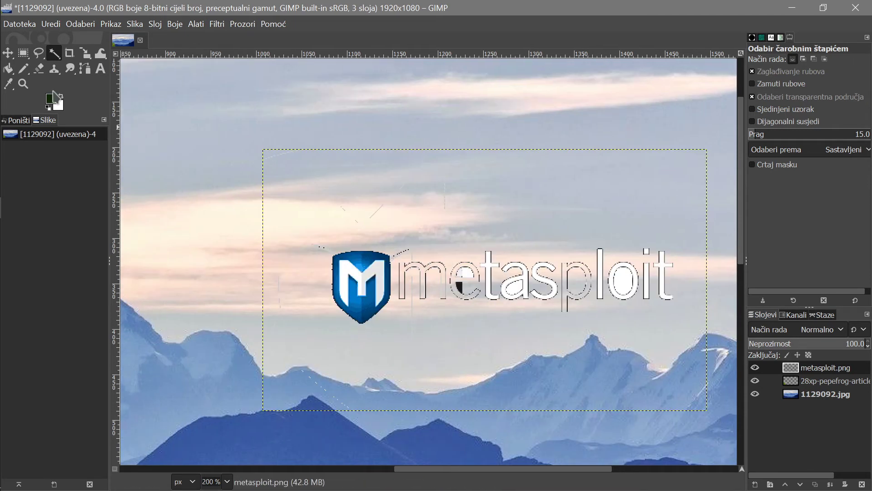
left_click(25, 57)
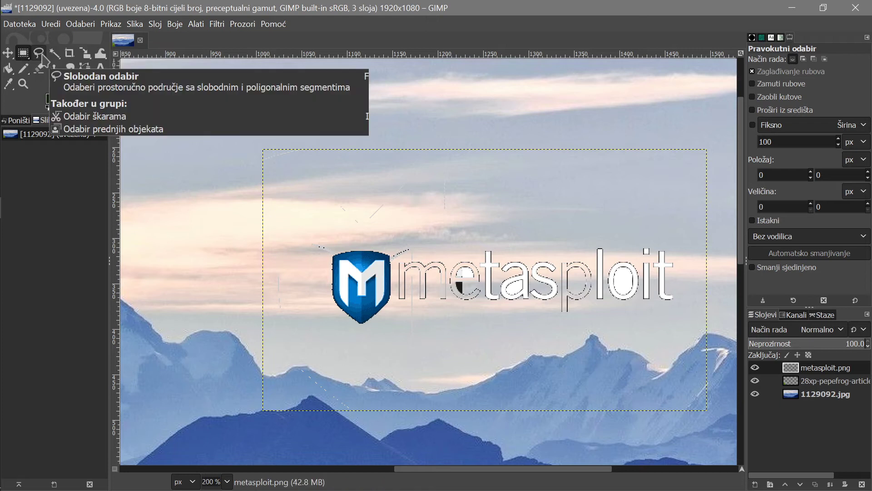
left_click_drag(319, 237, 398, 342)
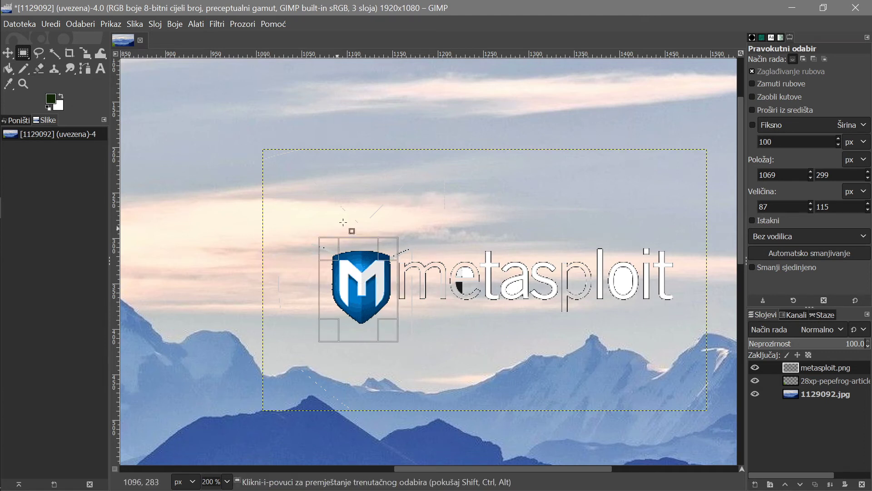
left_click(39, 53)
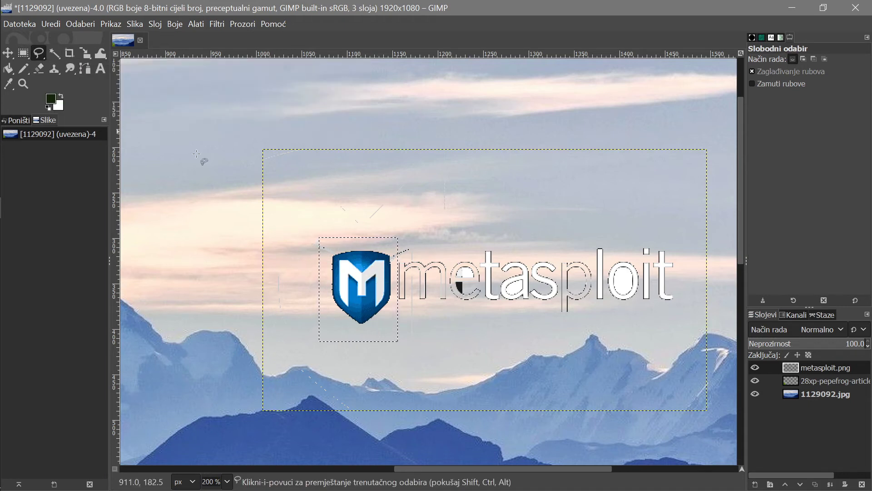
left_click(80, 24)
left_click(106, 58)
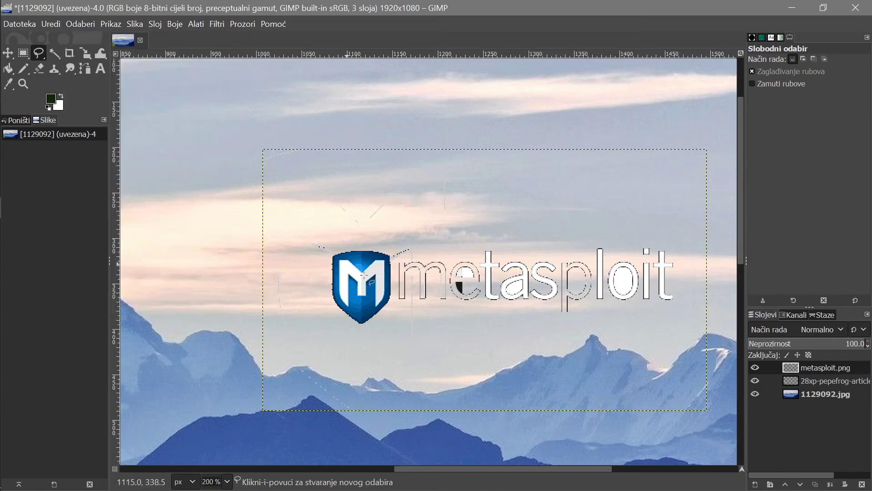
- Outline the blue shield emblem with a closed Free Select polygon that follows its pointed shape
left_click(102, 24)
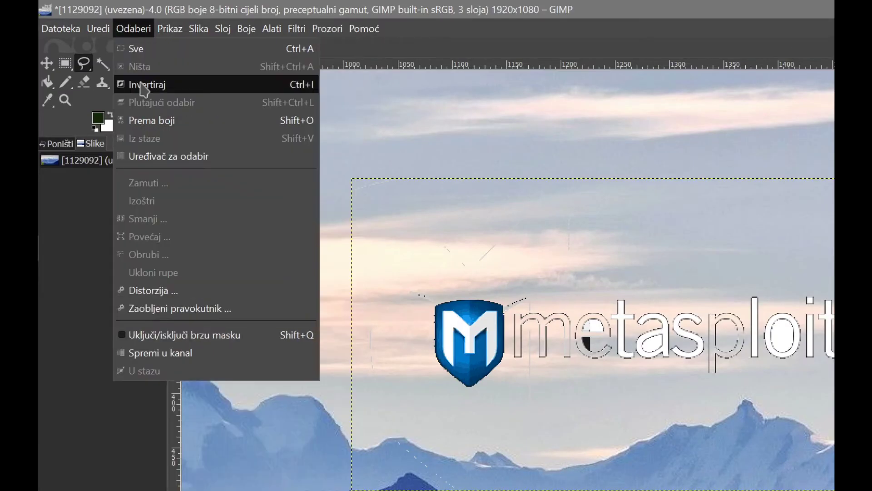
left_click(377, 261)
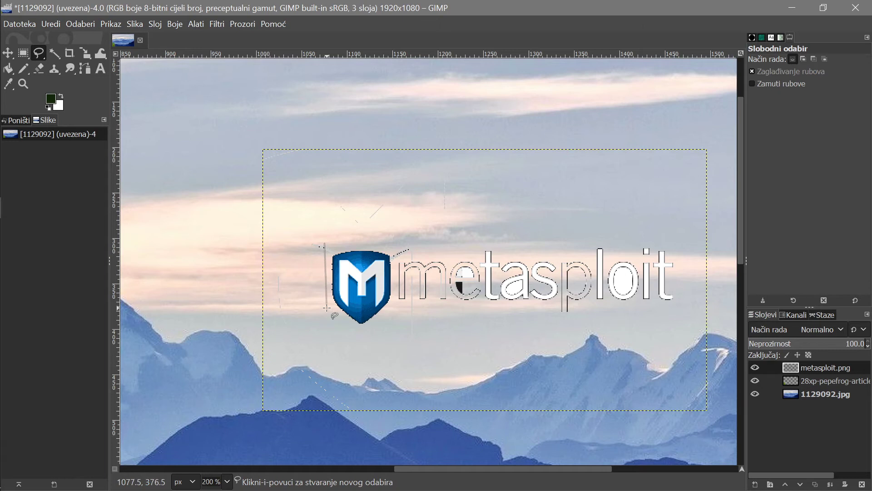
left_click(363, 334)
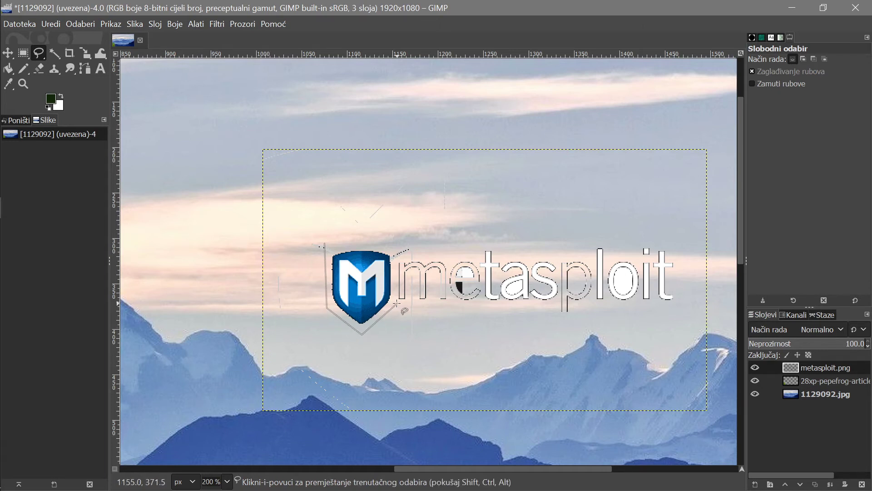
left_click(395, 308)
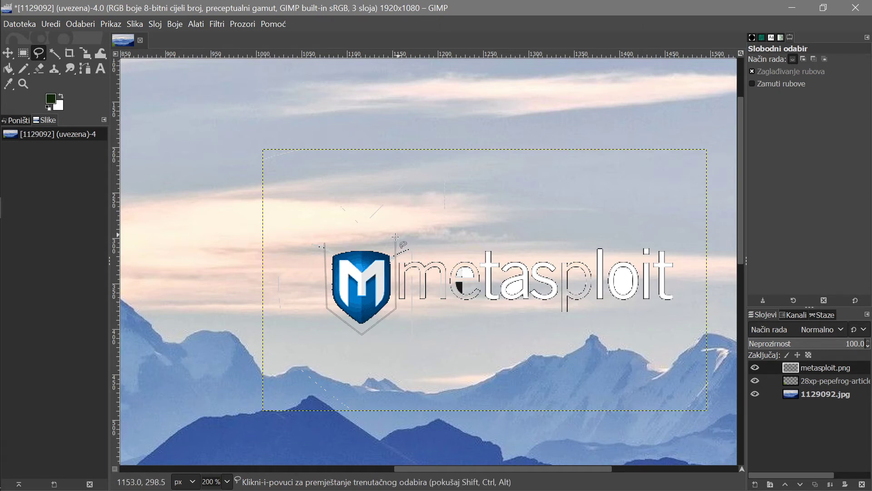
left_click(322, 238)
left_click(325, 244)
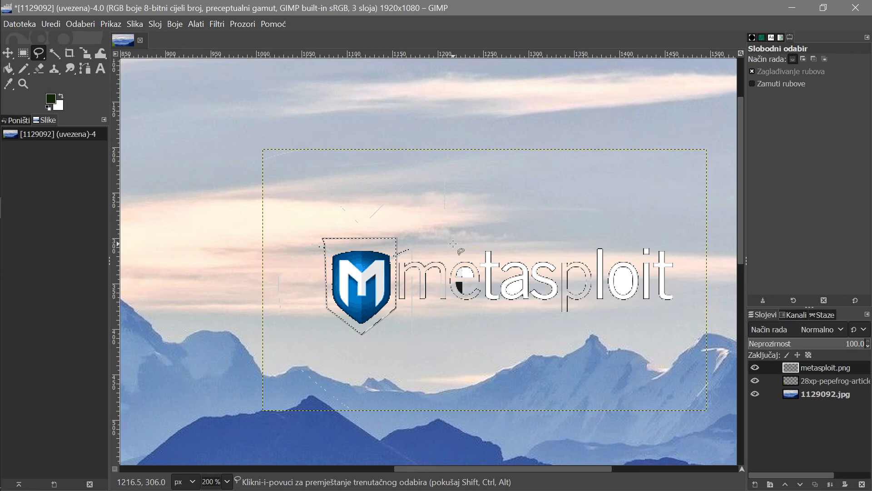
- Cut the shield emblem from the metasploit layer, paste it onto a new transparent 1920 × 1080 px layer, and anchor it there
key("ctrl+x")
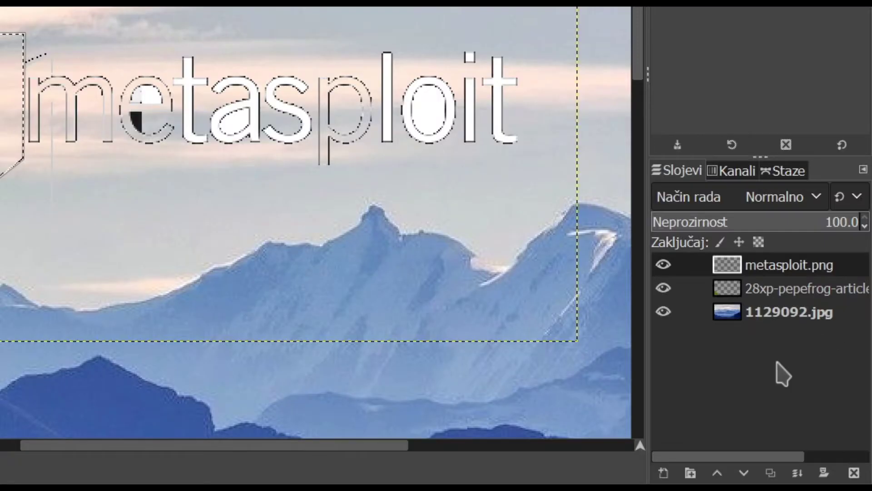
left_click(664, 473)
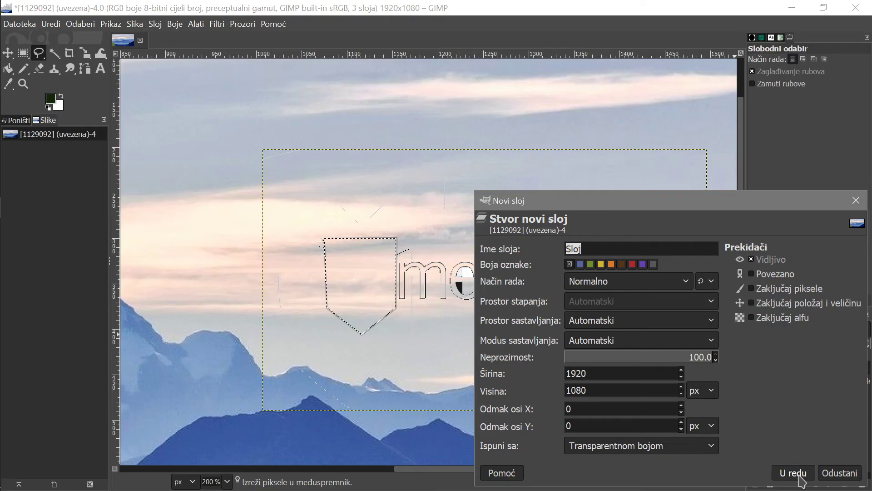
left_click(732, 453)
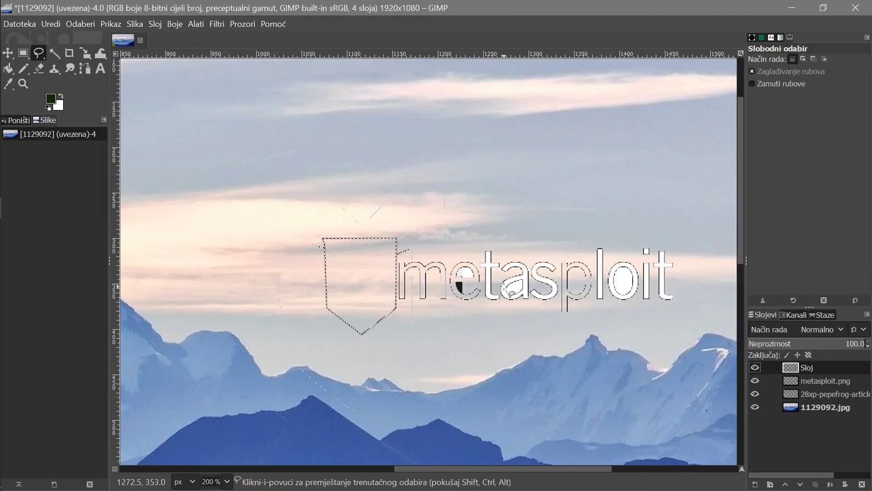
key("ctrl+v")
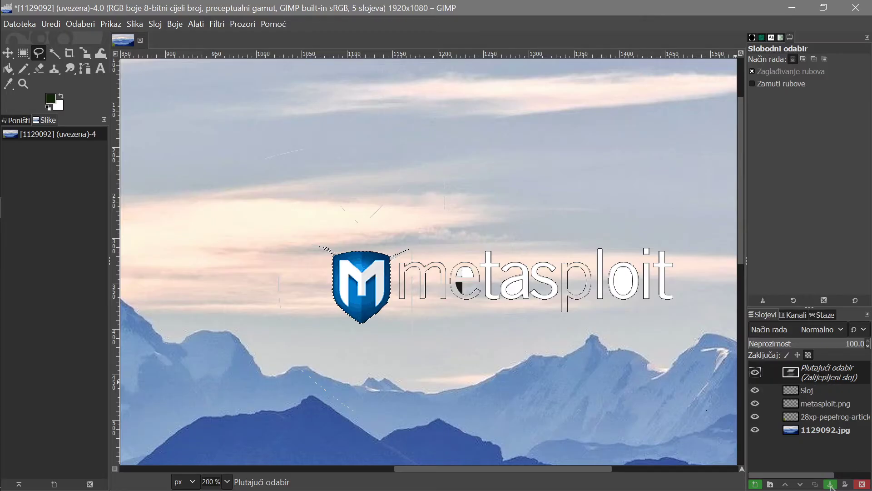
left_click(830, 485)
- Delete the metasploit.png layer and make the shield's layer Sloj active
left_click(813, 384)
right_click(812, 383)
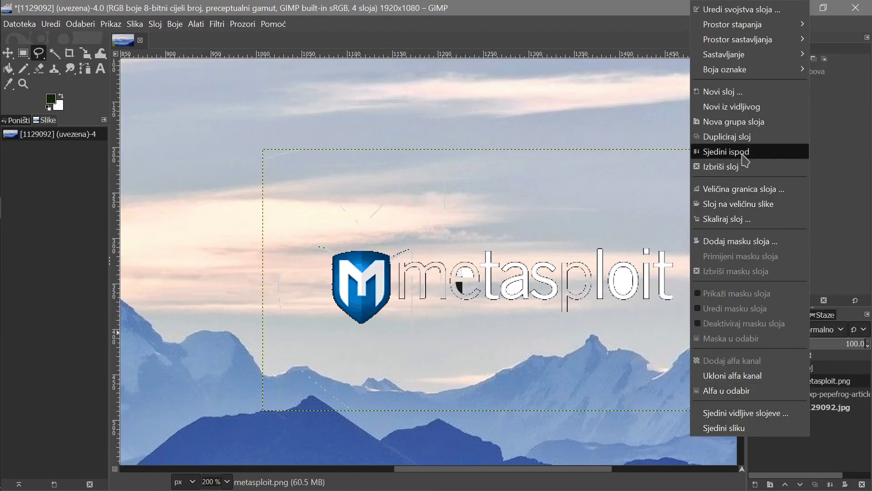
left_click(755, 172)
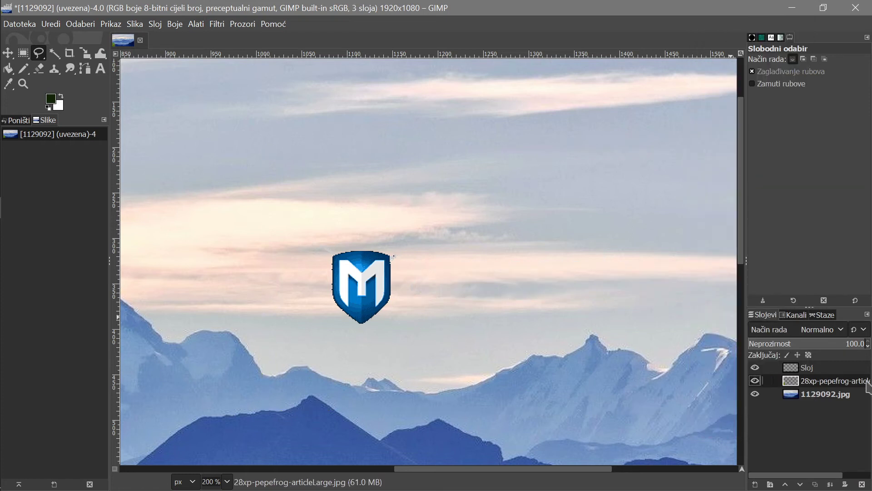
left_click(831, 369)
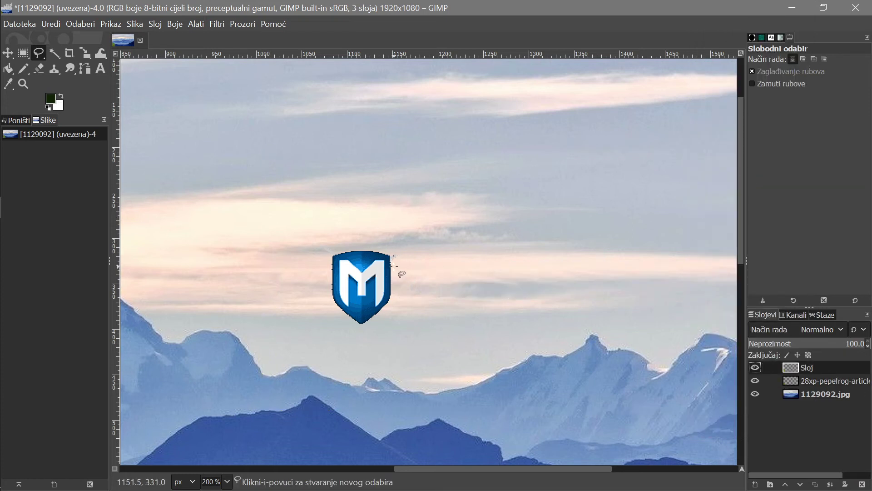
- Try erasing beside the shield's upper edge with the Eraser at size 32, and undo the strokes
scroll(400, 271, "up", 3, "ctrl")
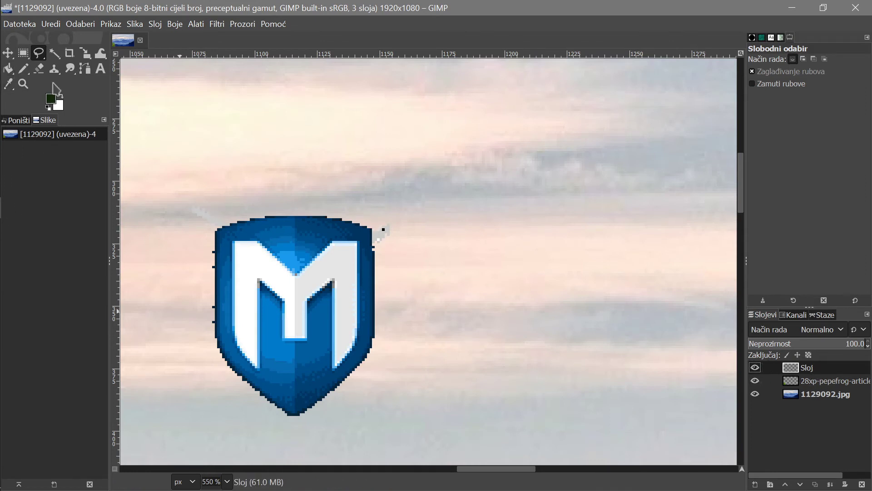
left_click(39, 68)
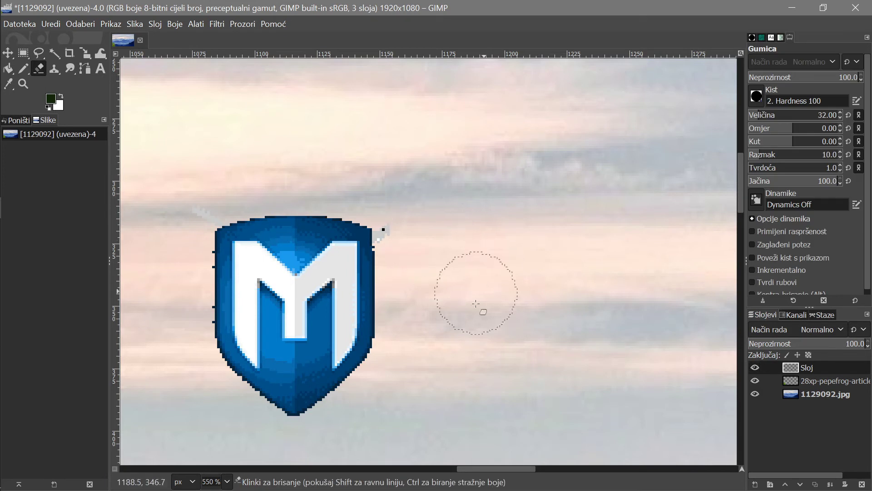
mouse_move(417, 214)
left_mouse_down()
mouse_move(394, 232)
mouse_move(405, 230)
mouse_move(396, 247)
mouse_move(337, 241)
mouse_move(282, 263)
mouse_move(310, 326)
mouse_move(300, 354)
mouse_move(341, 300)
left_mouse_up()
key("ctrl+z")
key("ctrl+z")
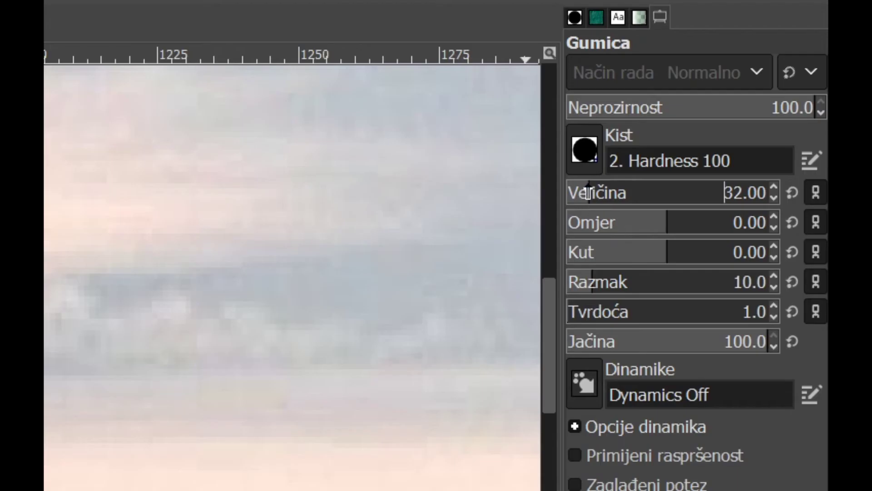
- Set the Eraser to size 6 and hardness 98, and erase the stray pixels beside the shield's upper corners
left_click_drag(589, 192, 583, 193)
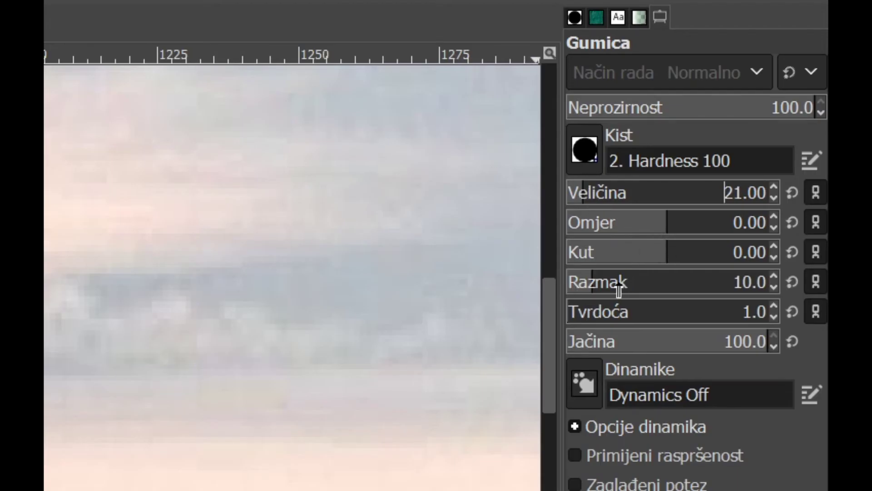
left_click_drag(578, 311, 613, 310)
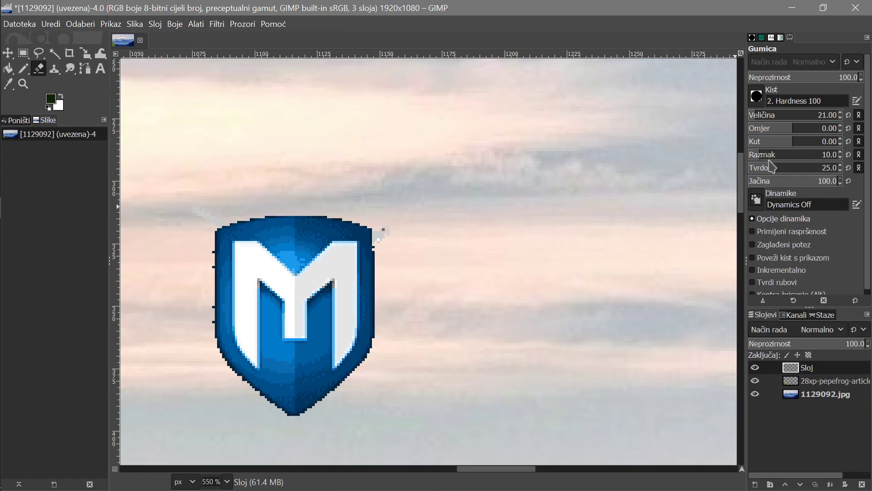
mouse_move(396, 242)
left_mouse_down()
mouse_move(386, 263)
mouse_move(366, 239)
mouse_move(354, 262)
left_mouse_up()
key("ctrl+z")
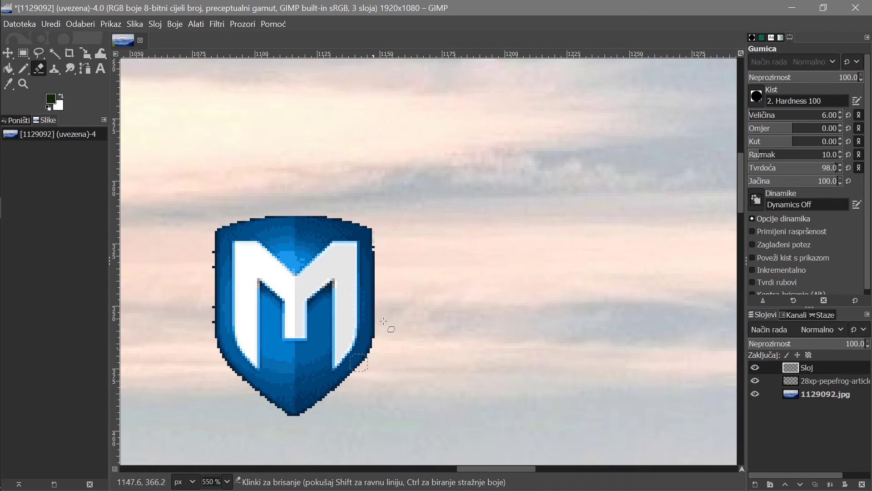
scroll(376, 293, "down", 2, "ctrl")
scroll(347, 291, "up", 3, "ctrl")
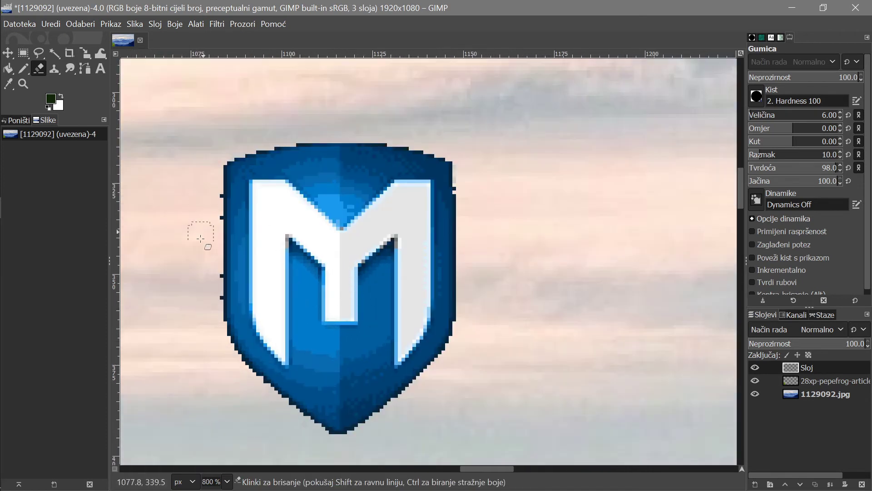
scroll(213, 223, "down", 2, "ctrl")
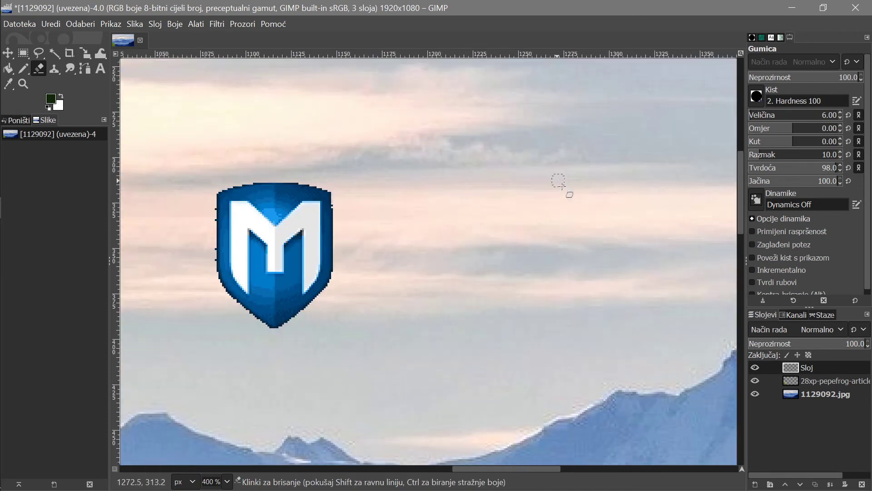
- Look through the Eraser's options and the available gradients, fonts, patterns and brushes
scroll(810, 184, "down", 3)
scroll(820, 220, "up", 2)
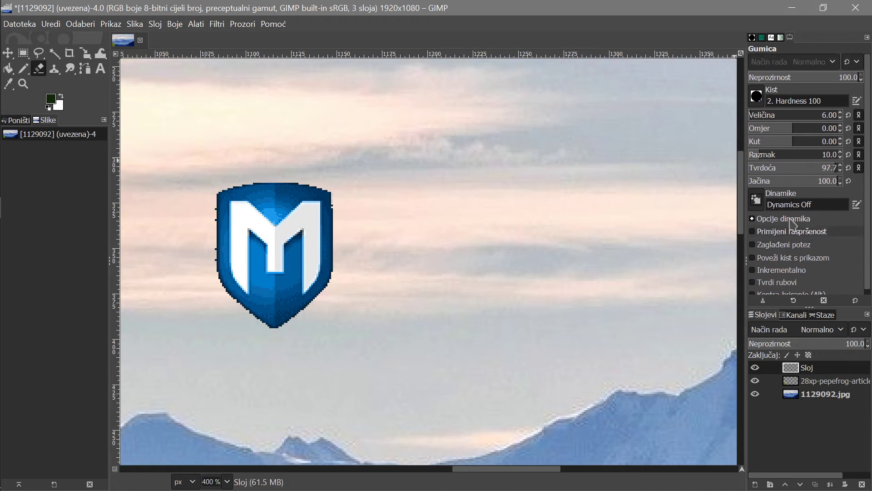
left_click(782, 38)
scroll(772, 96, "down", 3)
scroll(774, 107, "up", 3)
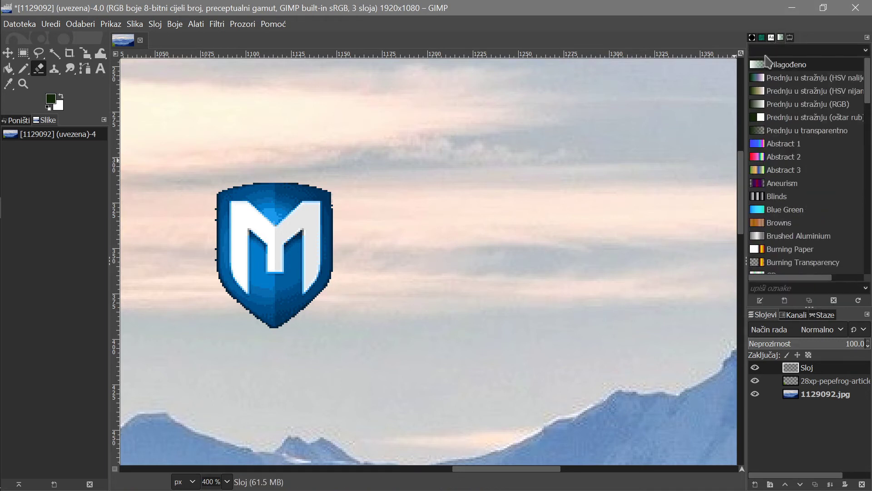
left_click(764, 39)
left_click(772, 39)
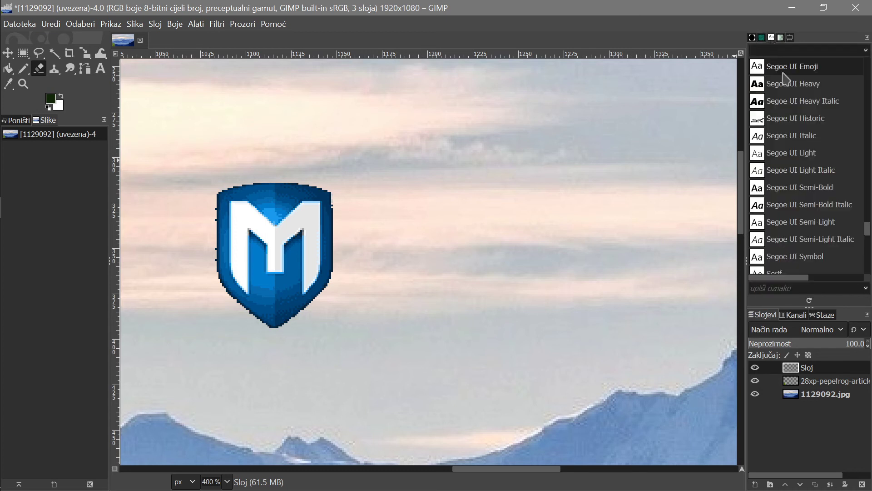
left_click(763, 38)
left_click(753, 39)
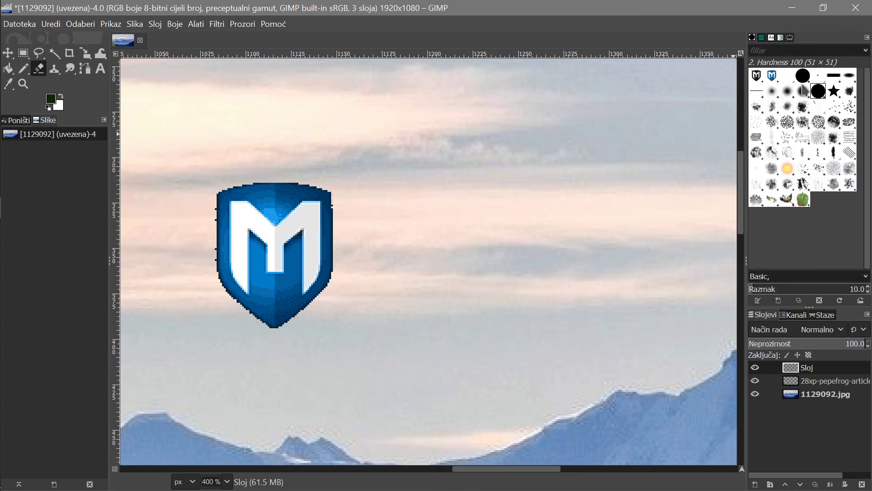
- Try erasing parts of the shield with the Block 01 brush and the clipboard image brush, undoing each stroke
left_click(832, 77)
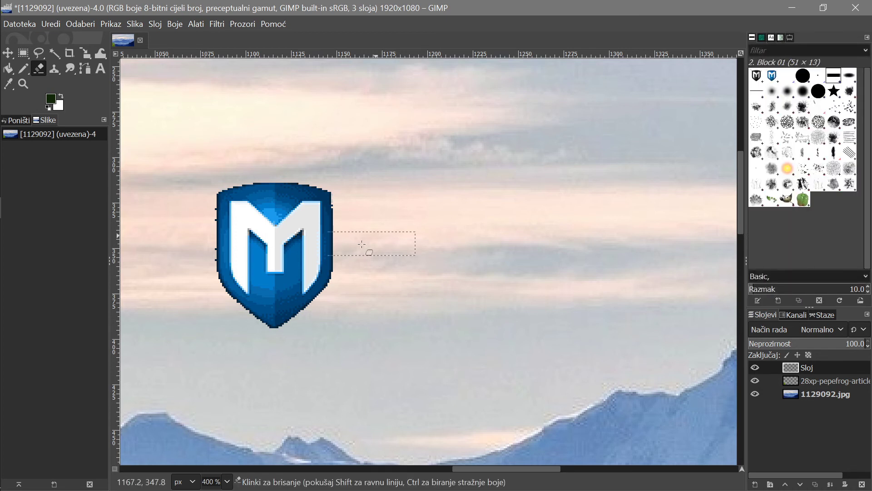
left_click(281, 238)
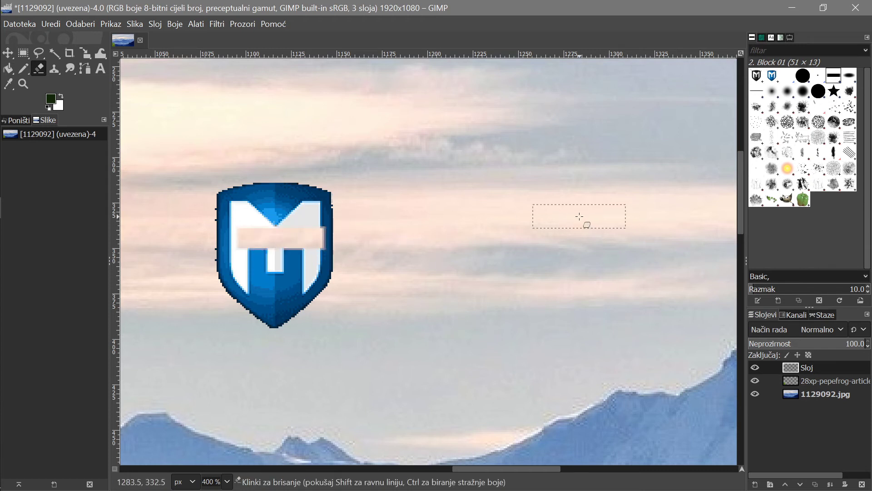
key("ctrl+z")
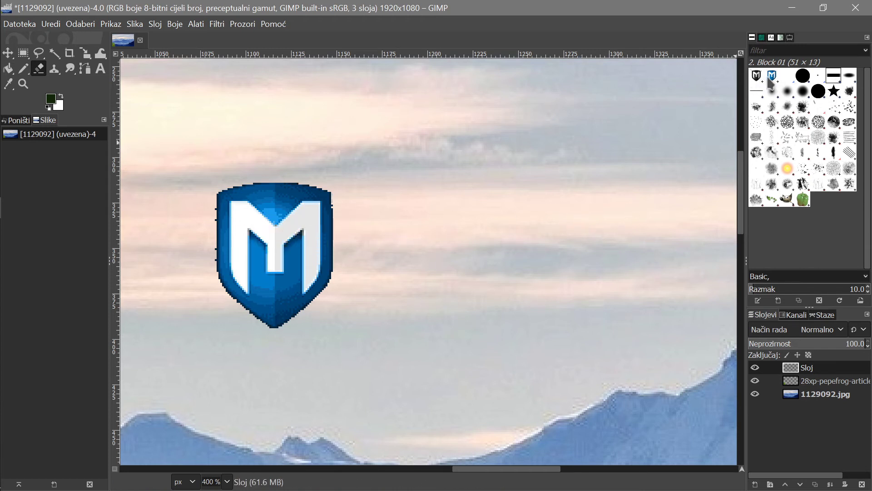
left_click(772, 76)
mouse_move(359, 218)
left_mouse_down()
mouse_move(311, 195)
mouse_move(279, 224)
left_mouse_up()
key("ctrl+z")
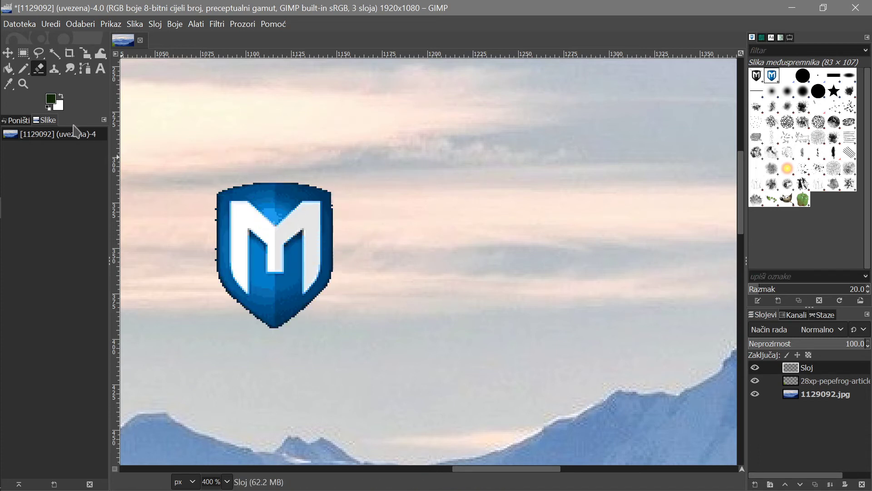
- Try stamping copies of the shield around the original using the Pencil with the clipboard image brush, and undo them all
left_click(23, 68)
left_click(359, 218)
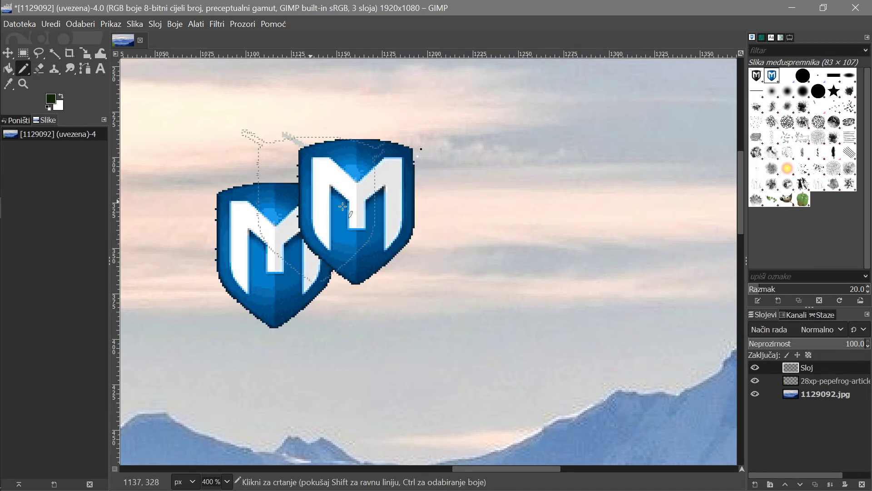
key("ctrl+z")
left_click(346, 260)
left_click_drag(271, 215, 238, 227)
left_click(355, 188)
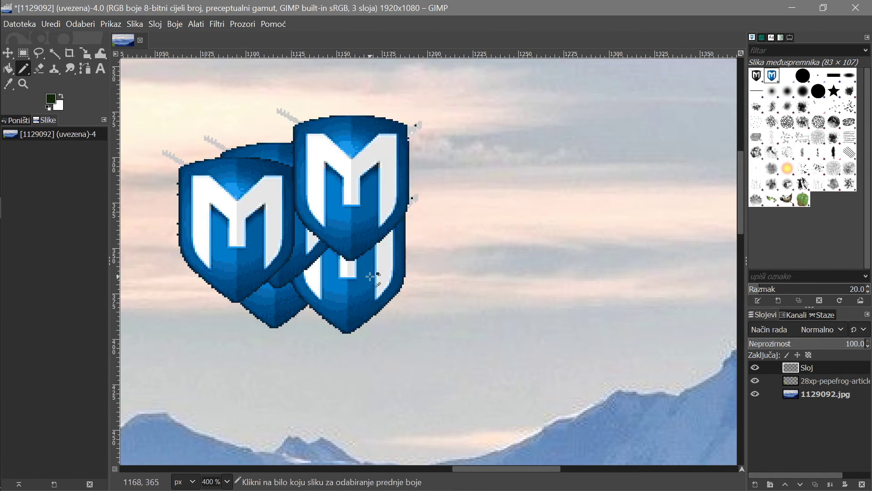
key("ctrl+z")
key("ctrl+z")
key("ctrl+z")
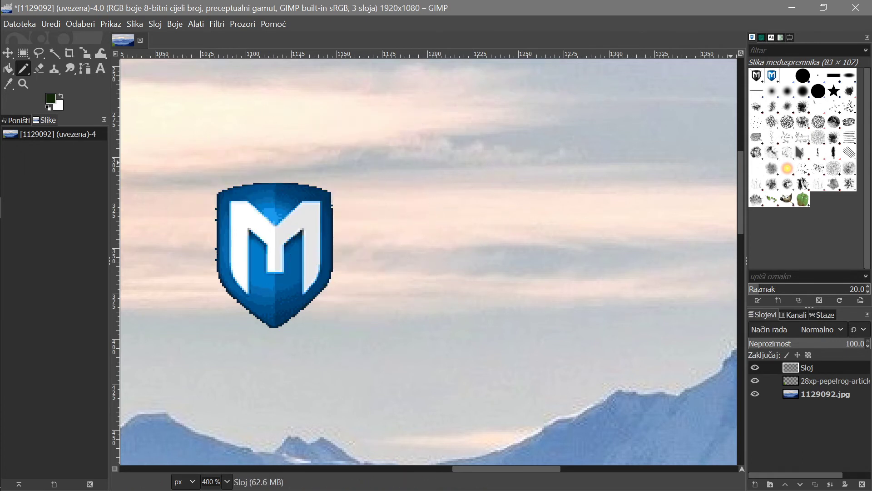
- Choose the GEGL goat brush and display the Pencil's tool options
left_click(803, 137)
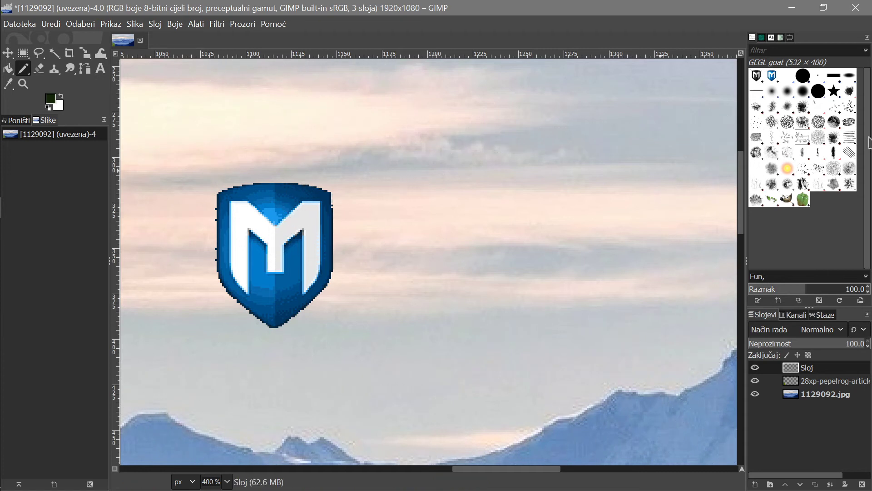
left_click(790, 38)
left_click(754, 37)
left_click(790, 37)
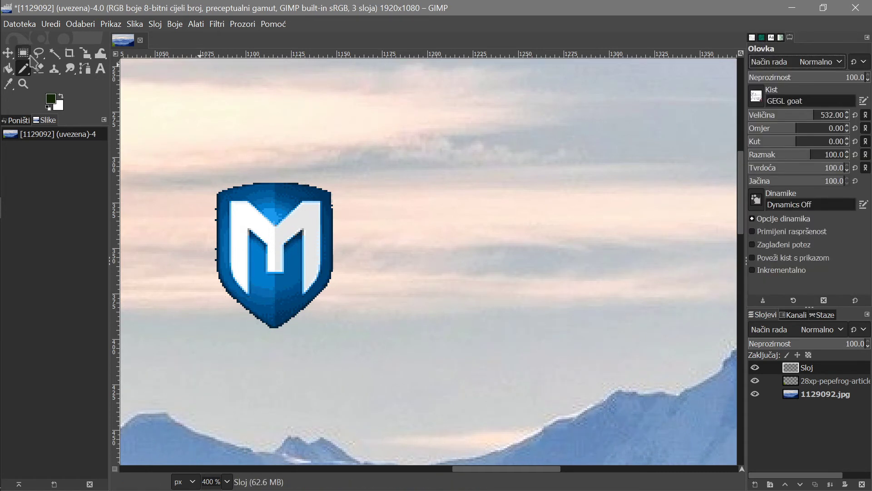
- Move the shield layer down from the sky onto the mountains
left_click(8, 53)
left_click_drag(308, 253, 496, 284)
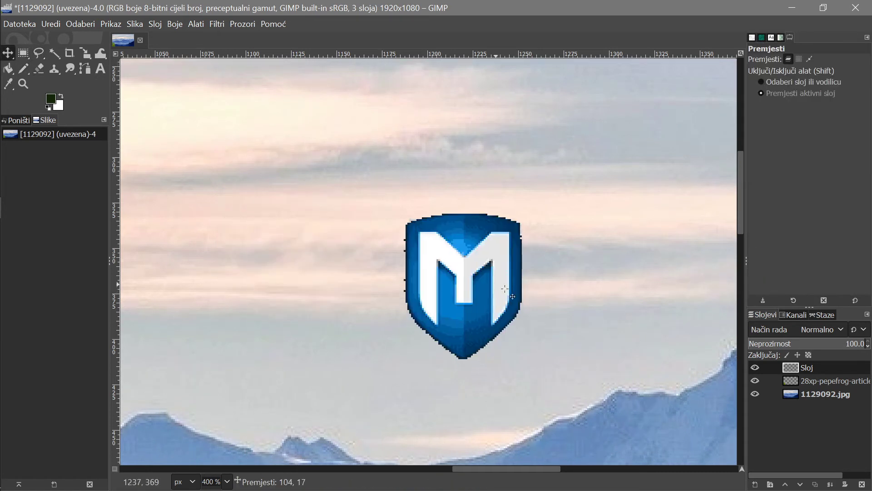
left_click_drag(514, 228, 444, 313)
- Scale the shield layer proportionally to 3705 × 2084 px and move the shield into the sky just above the distant peaks
scroll(445, 259, "down", 5)
scroll(477, 259, "down", 2, "ctrl")
key("shift+s")
left_click(438, 300)
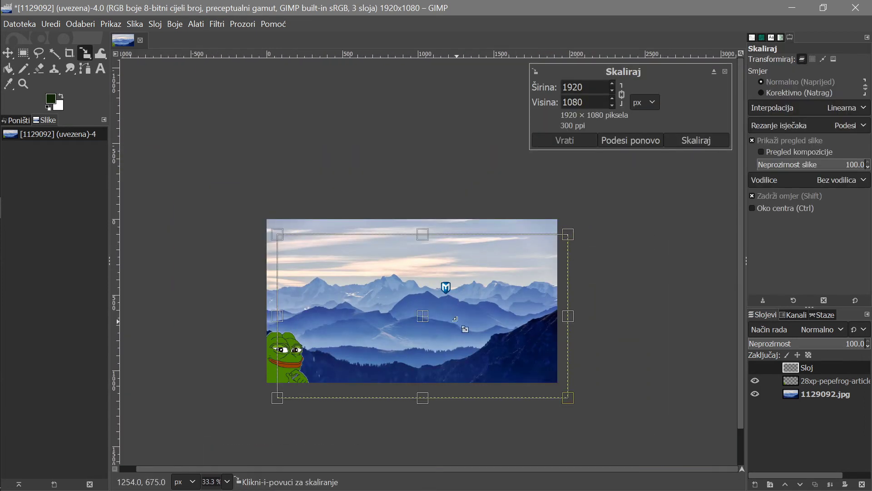
left_click_drag(278, 236, 365, 208)
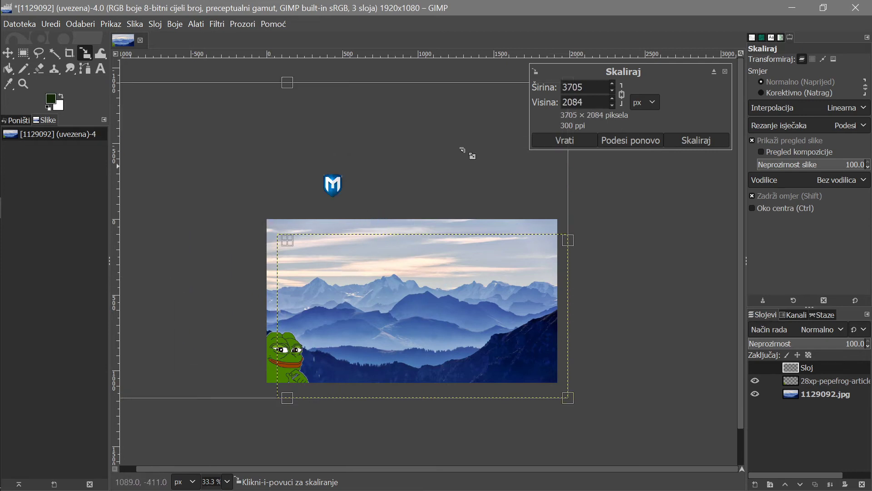
left_click(716, 144)
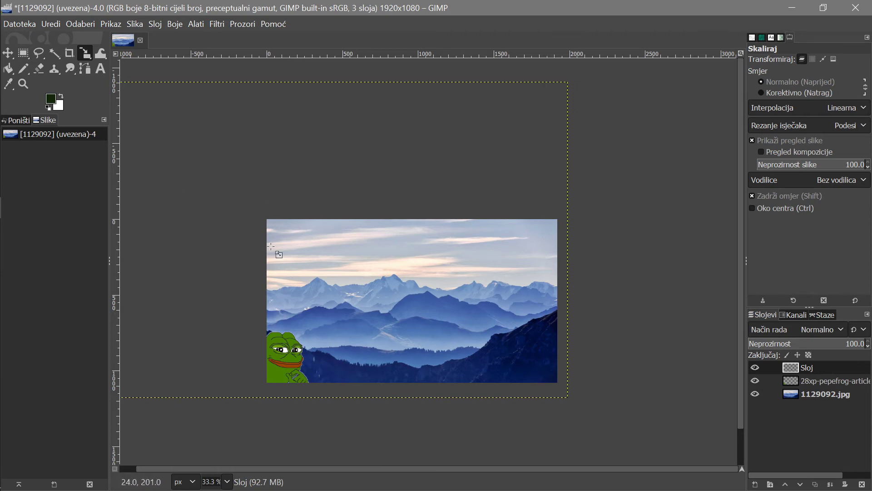
key("m")
left_click_drag(211, 146, 289, 257)
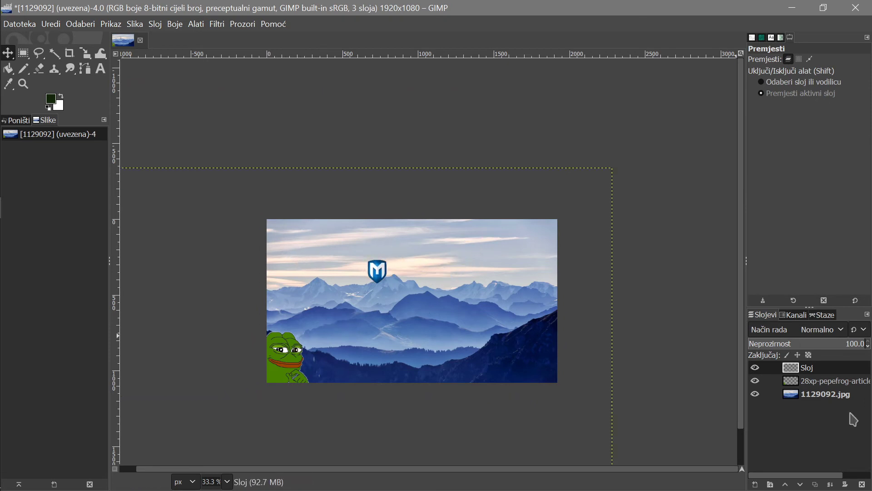
- Erase the shield's lower tip where it overlaps the distant peak, using the Eraser with the round DEBELIKIST brush
left_click(828, 396)
scroll(340, 297, "up", 4)
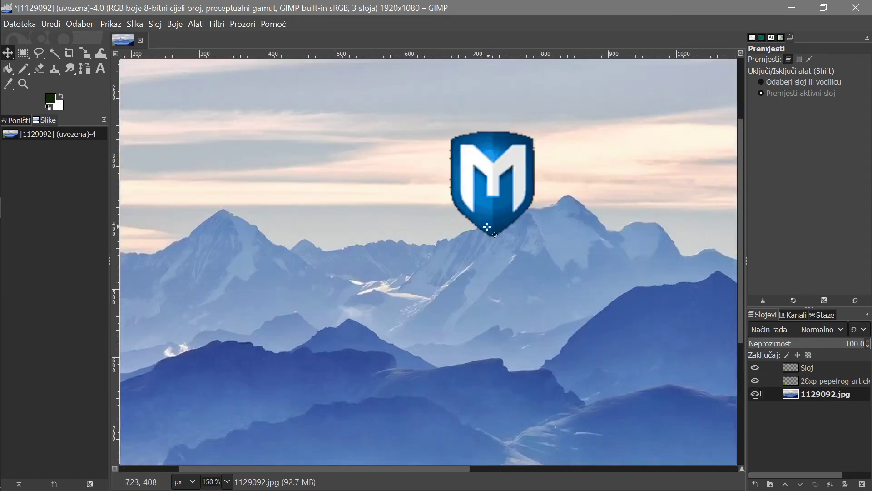
left_click(836, 369)
left_click(39, 68)
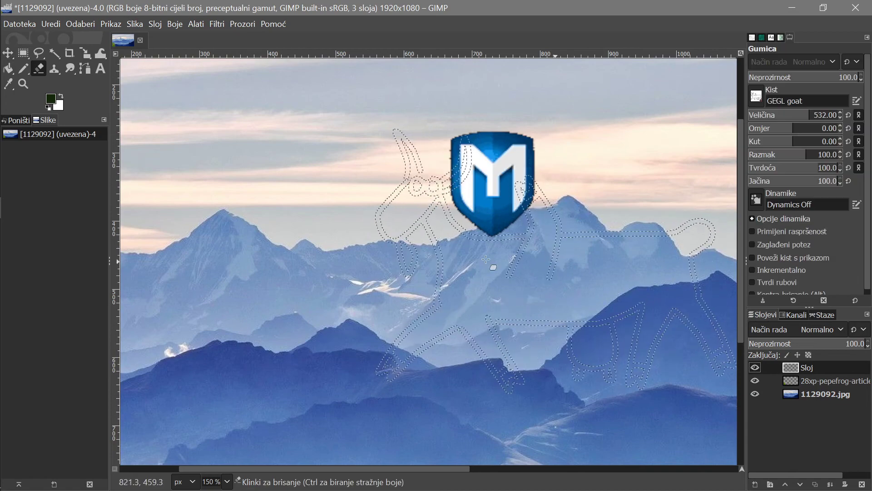
left_click(752, 37)
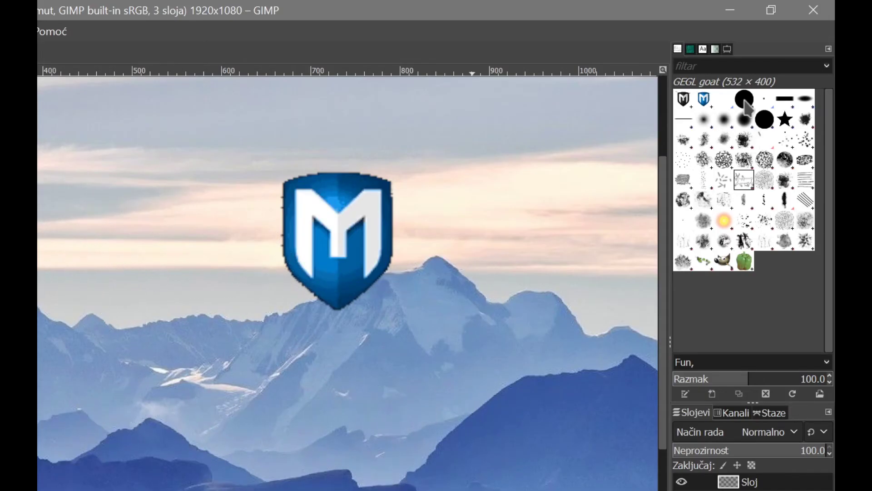
left_click(745, 101)
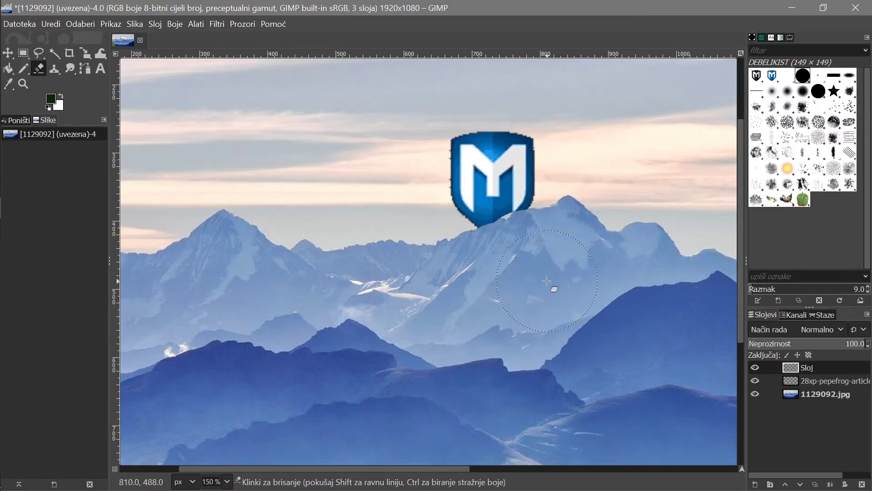
key("ctrl")
scroll(549, 257, "down", 2)
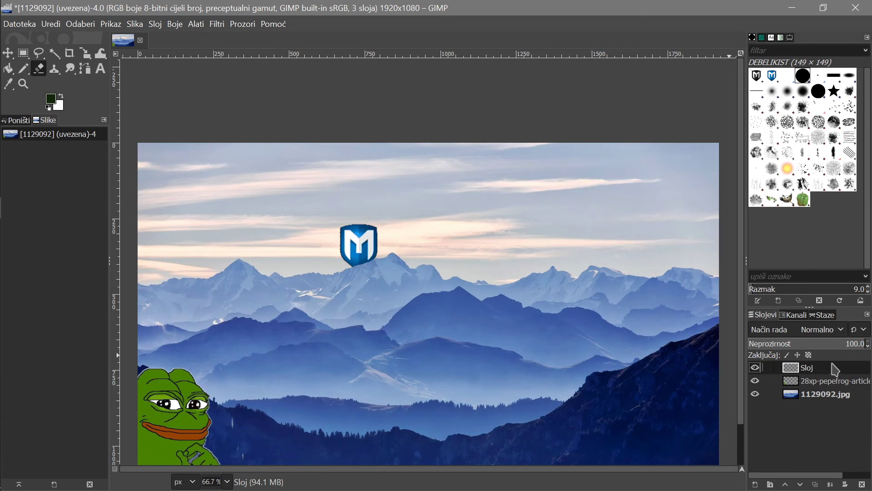
- Warm the shield layer's colours with the Color Temperature adjustment
left_click(176, 26)
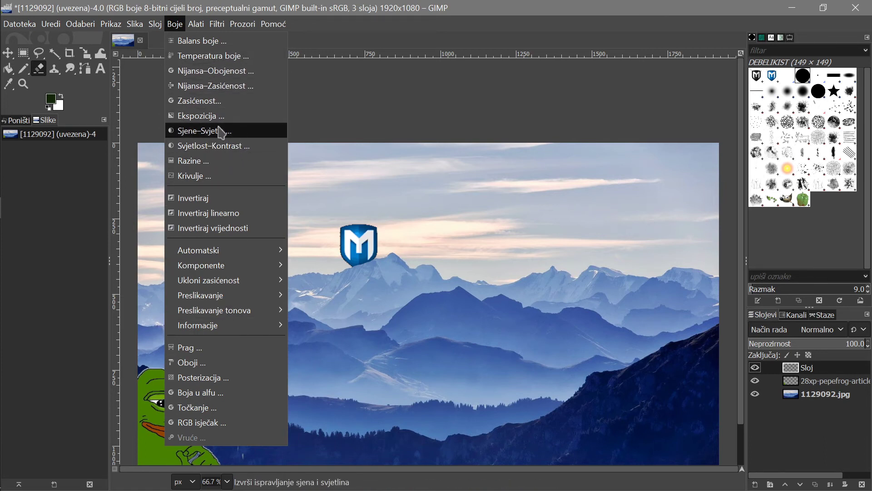
left_click(221, 56)
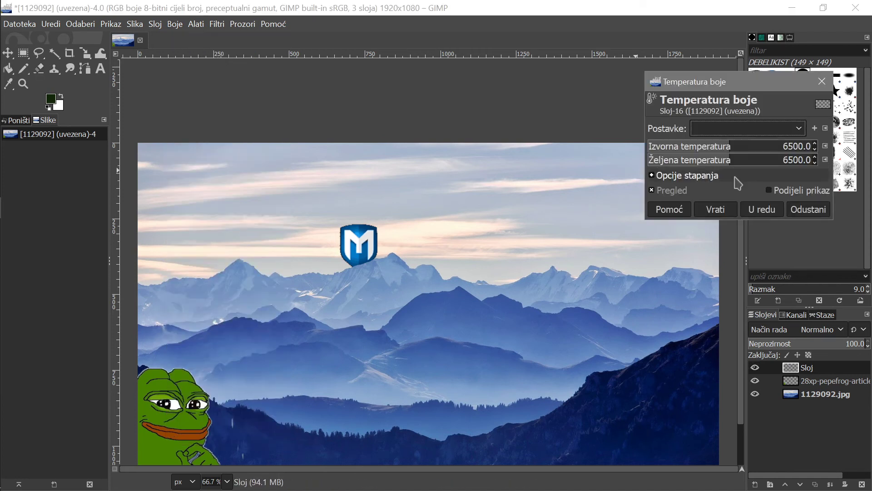
left_click(776, 162)
mouse_move(791, 162)
left_mouse_down()
mouse_move(831, 162)
mouse_move(655, 163)
mouse_move(790, 160)
left_mouse_up()
mouse_move(731, 147)
left_mouse_down()
mouse_move(681, 146)
mouse_move(802, 146)
mouse_move(736, 148)
left_mouse_up()
left_click(762, 209)
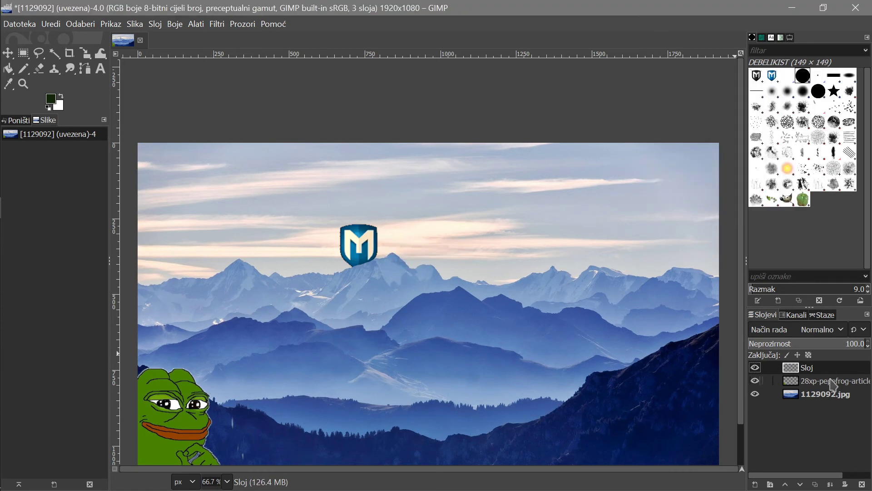
- Brighten the frog layer with the Exposure adjustment, using black level 0.079 and exposure 1.701
left_click(834, 379)
scroll(145, 270, "down", 2)
left_click(175, 24)
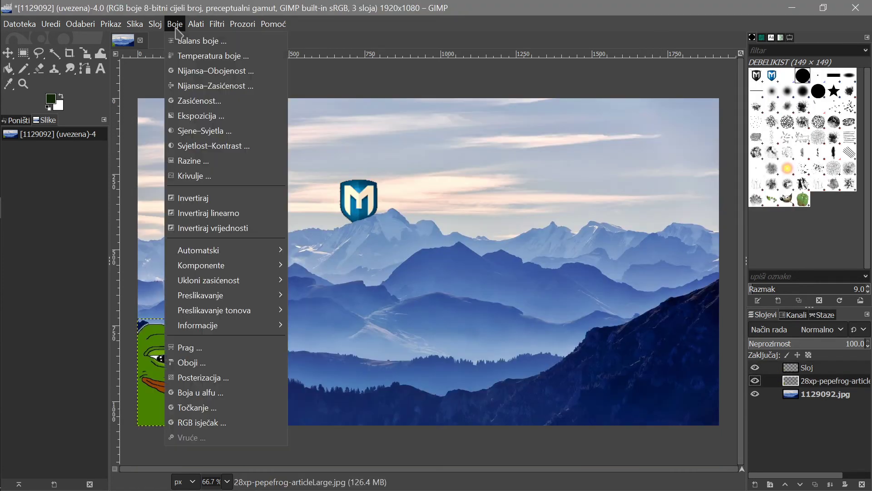
left_click(234, 117)
left_click_drag(737, 158, 806, 147)
left_click_drag(720, 161, 752, 164)
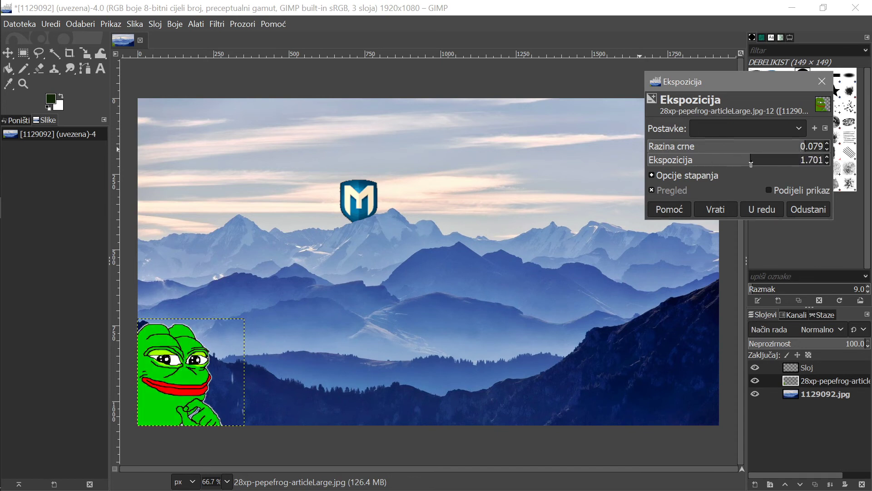
left_click(760, 209)
- Raise the frog layer's contrast to 127 with Brightness-Contrast
left_click(175, 24)
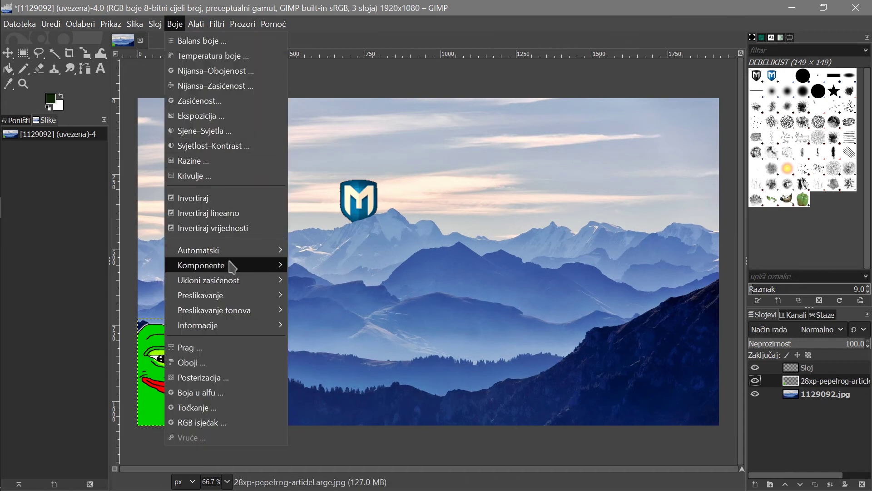
mouse_move(237, 256)
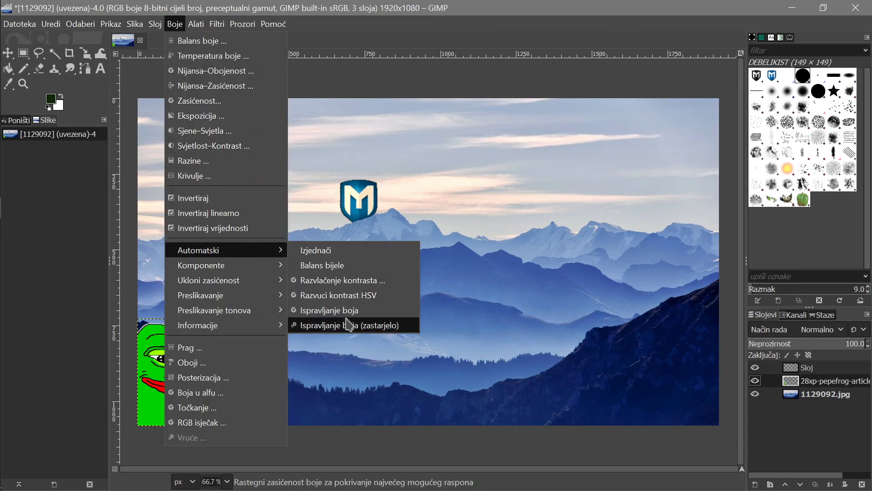
left_click(209, 146)
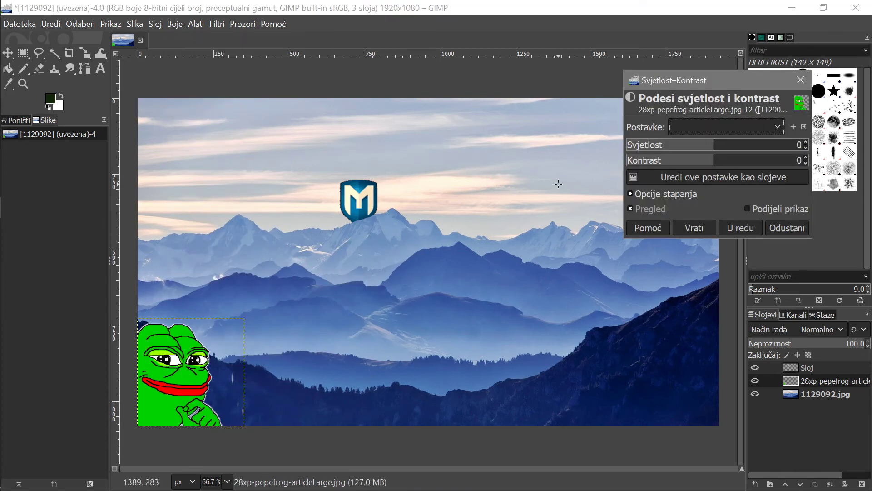
left_click_drag(720, 160, 809, 163)
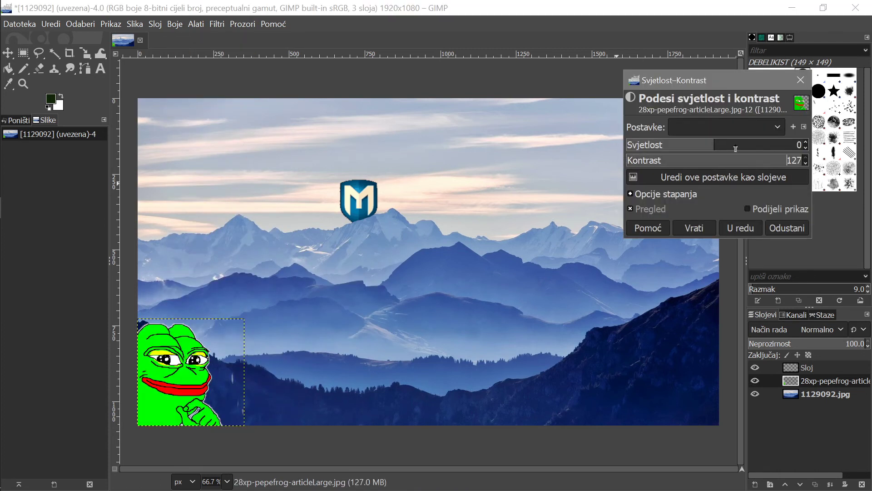
key("Return")
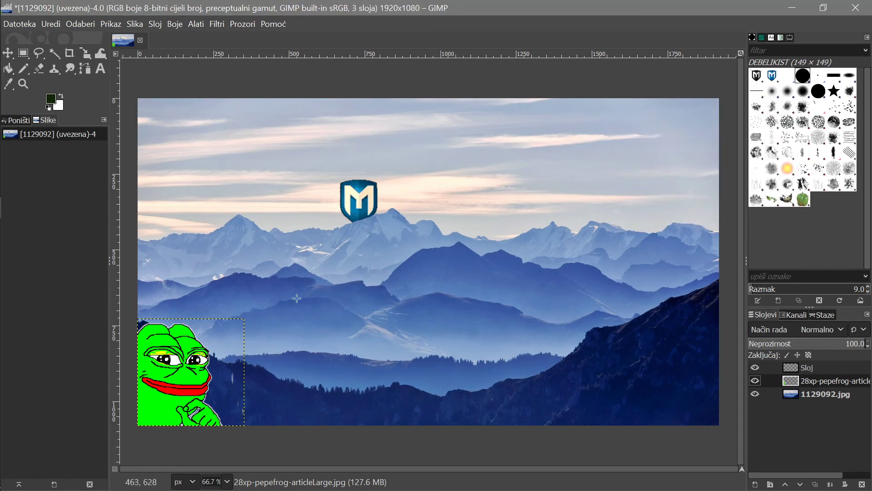
- Add the text ETASPLOIT in the sky directly beside the shield, stacked just above the background layer
left_click(814, 367)
left_click(809, 394)
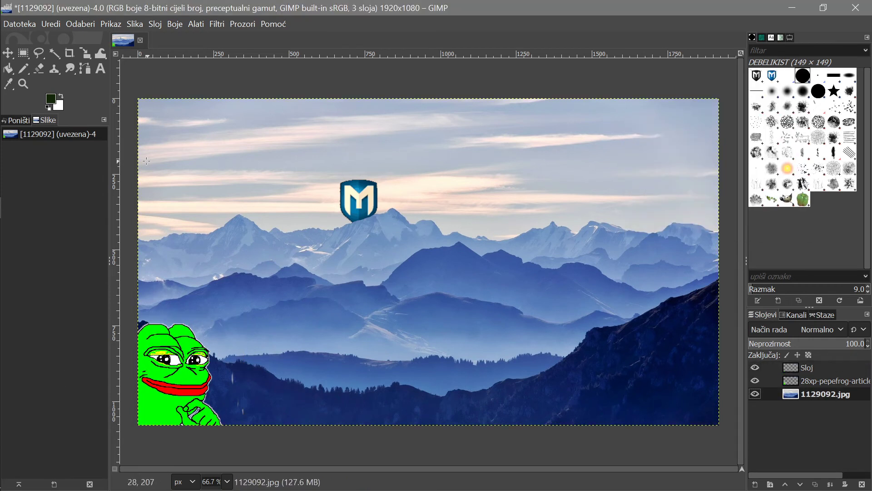
left_click(99, 68)
left_click_drag(384, 183, 647, 241)
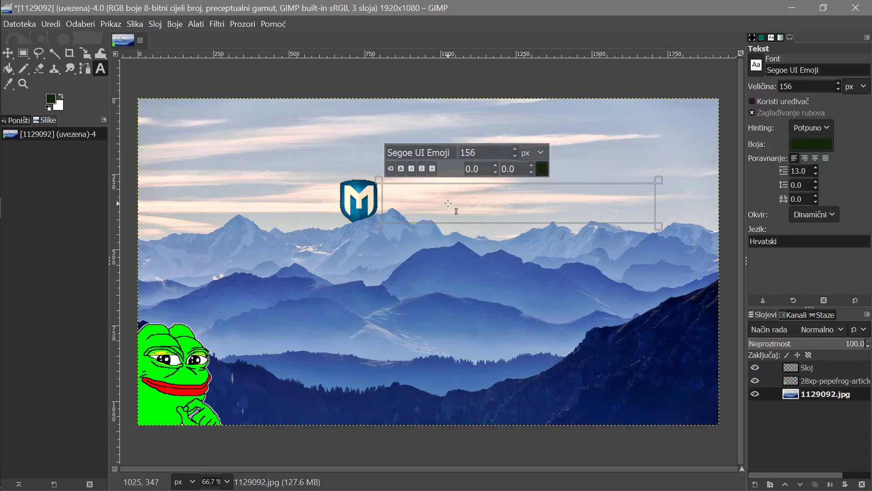
type("ETASPLOIT")
- Recolour all of the ETASPLOIT text to dark blue 1901b7
key("ctrl+a")
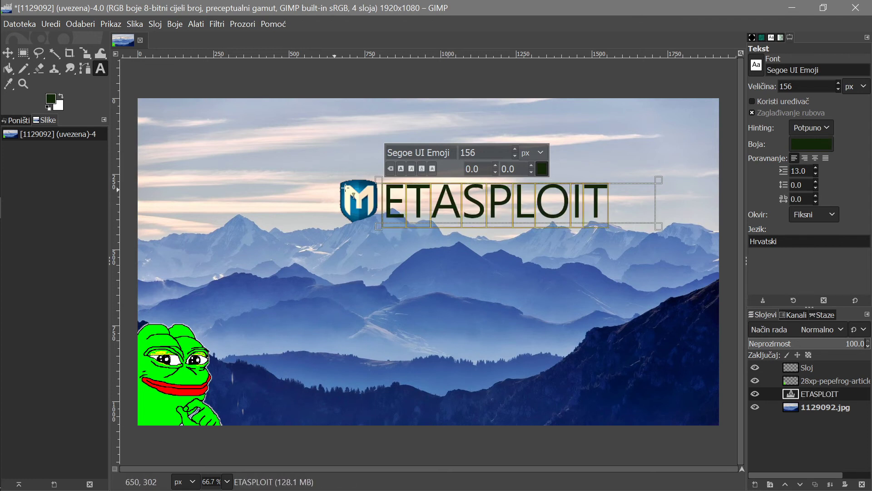
left_click(542, 167)
left_click_drag(464, 206, 501, 159)
left_click(506, 195)
left_click(576, 319)
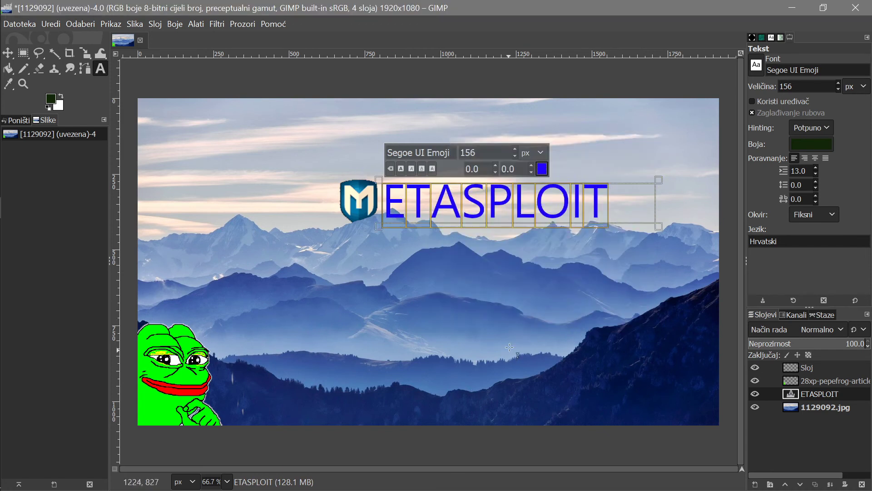
left_click(545, 170)
left_click(508, 141)
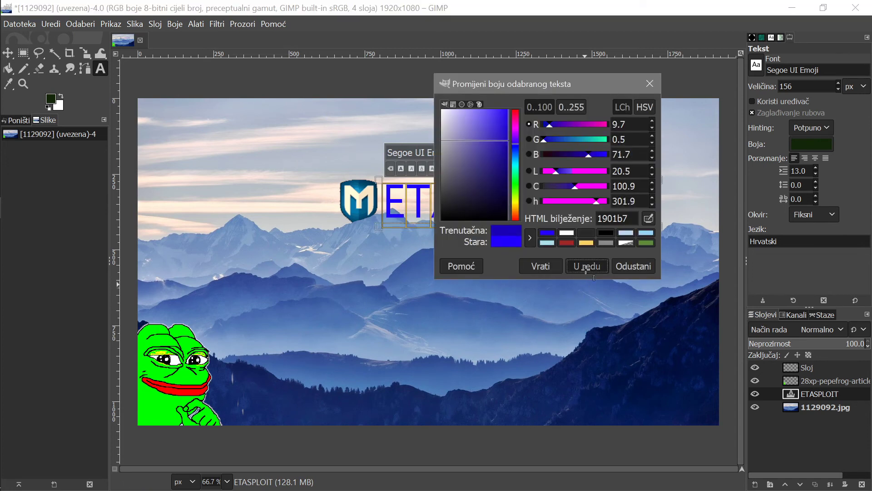
left_click(587, 266)
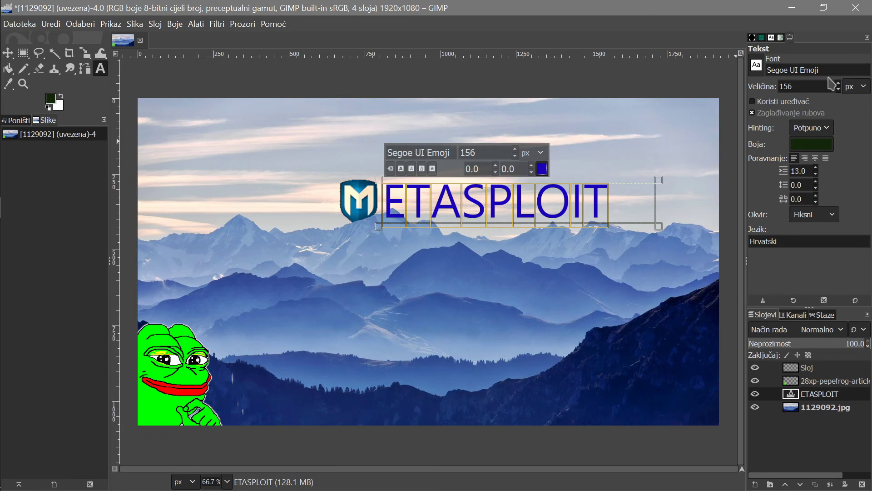
- Change the font of the ETASPLOIT text to Sitka Text Bold
left_click(770, 38)
left_click(789, 37)
left_click(757, 67)
scroll(791, 142, "down", 3)
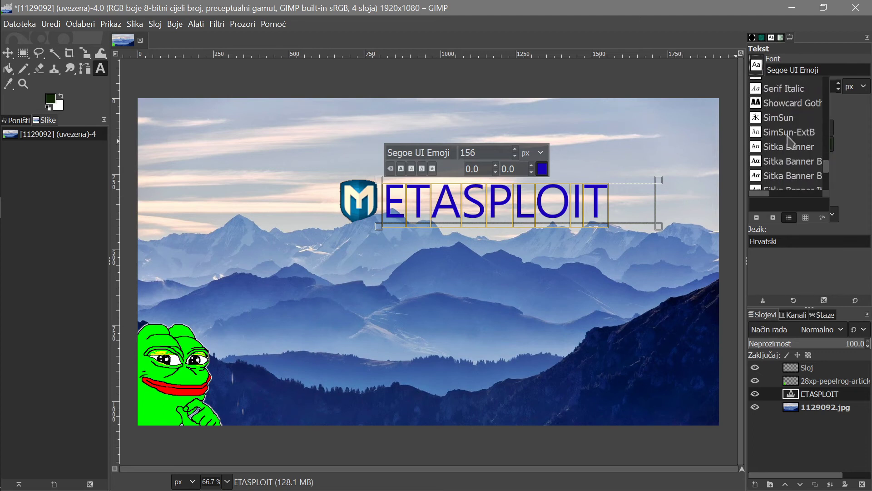
left_click(780, 133)
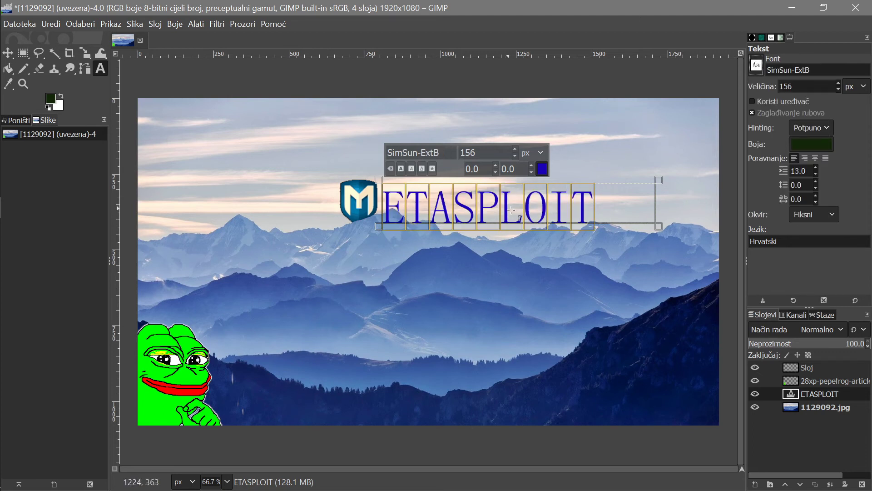
- Reduce the size of the ETASPLOIT text to 146 px
left_click(514, 156)
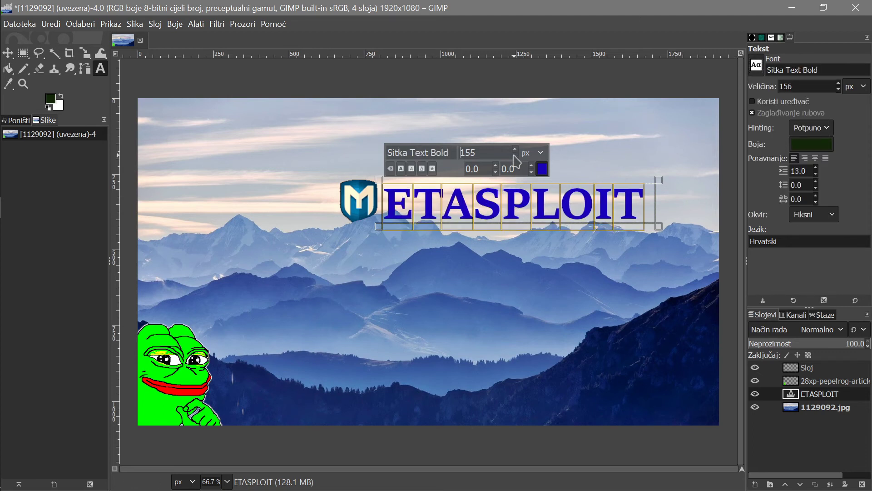
left_click(515, 156)
left_click(514, 156)
left_click(515, 156)
left_click(515, 156)
left_click(514, 156)
left_click(515, 156)
left_click(515, 156)
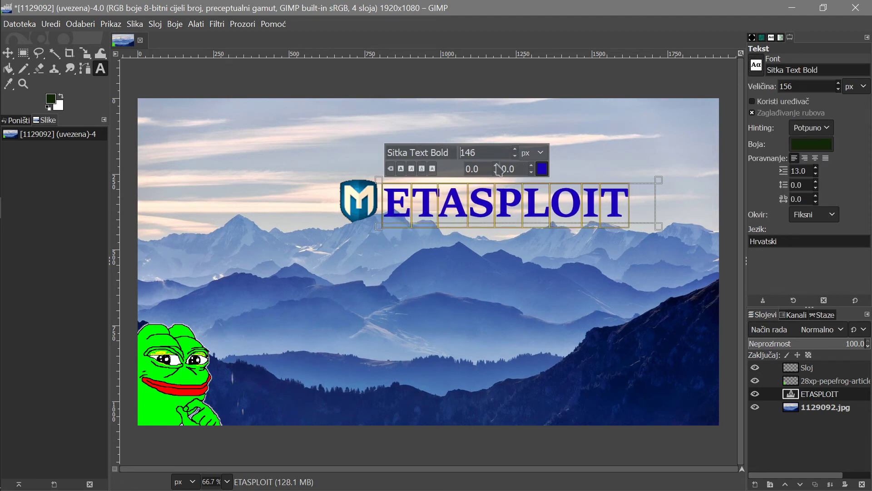
left_click(412, 169)
left_click(411, 169)
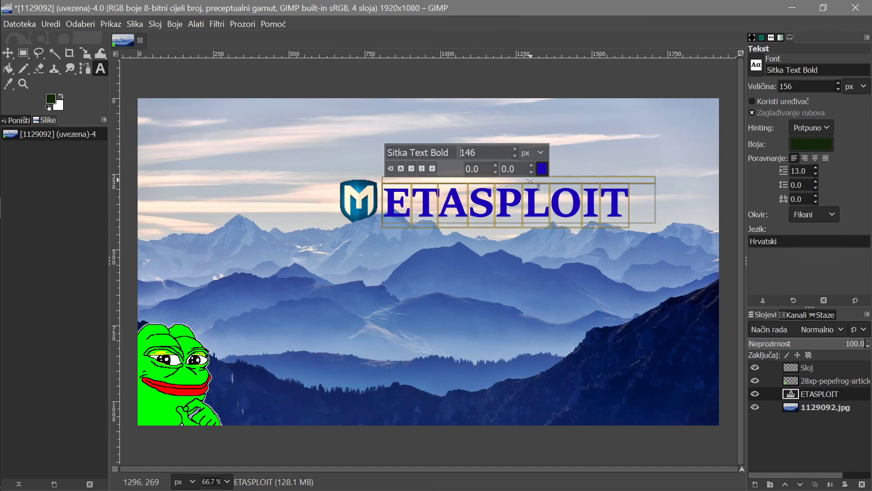
- Move the ETASPLOIT text layer slightly to the right, away from the shield
left_click(823, 408)
left_click(823, 397)
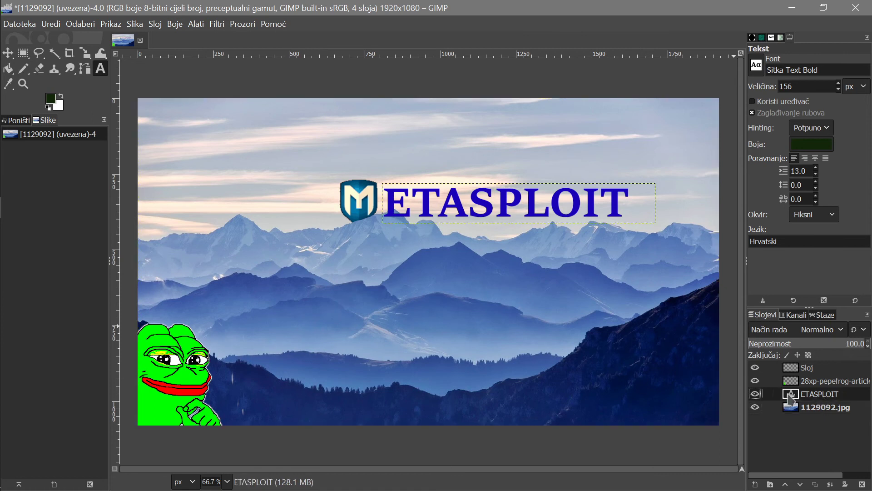
left_click(8, 53)
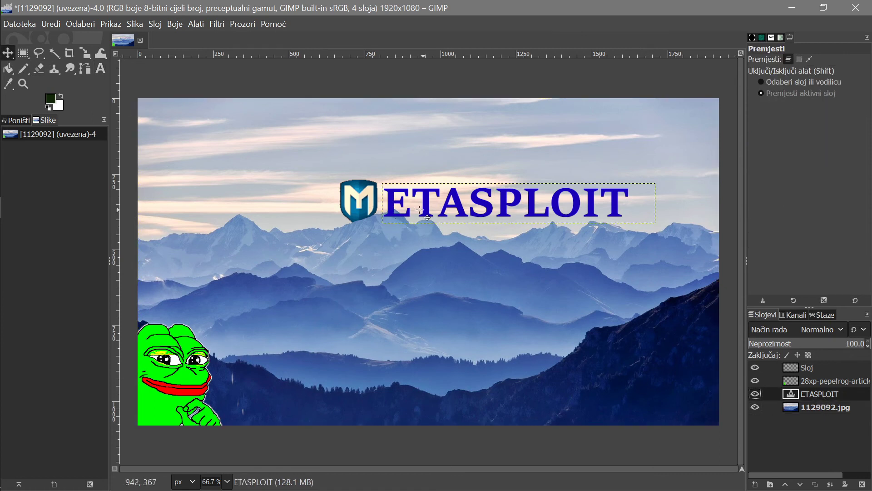
left_click_drag(391, 205, 394, 204)
- Erase the bottom of the letter E where it covers the mountain peak, using the Eraser with the DEBELIKIST brush at size 13
scroll(395, 216, "up", 5, "ctrl")
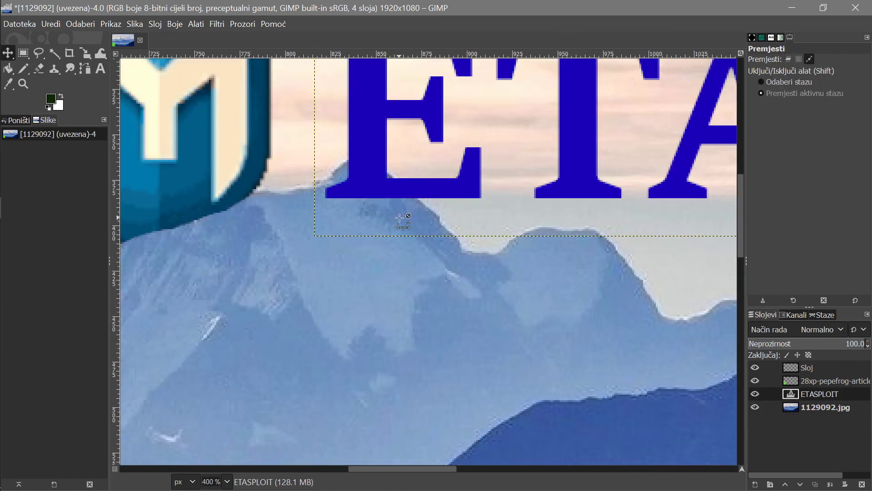
key("shift+e")
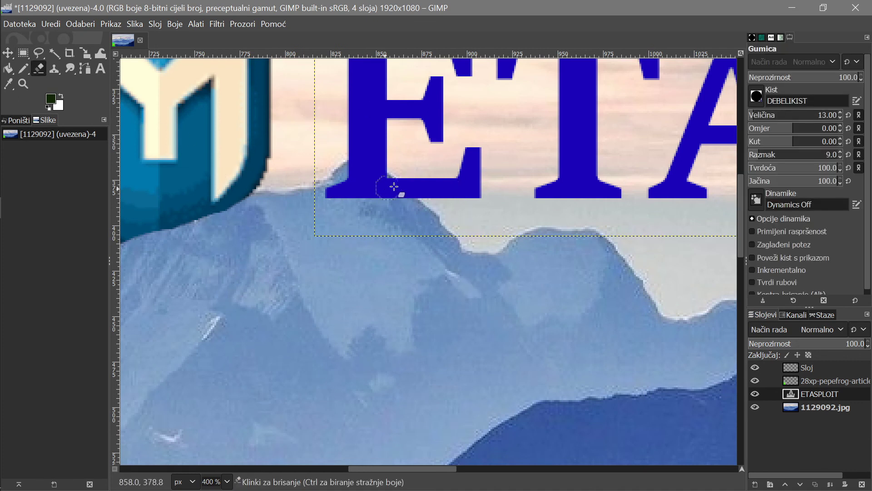
scroll(341, 292, "up", 3)
left_click_drag(353, 275, 405, 306)
scroll(405, 305, "down", 5, "ctrl")
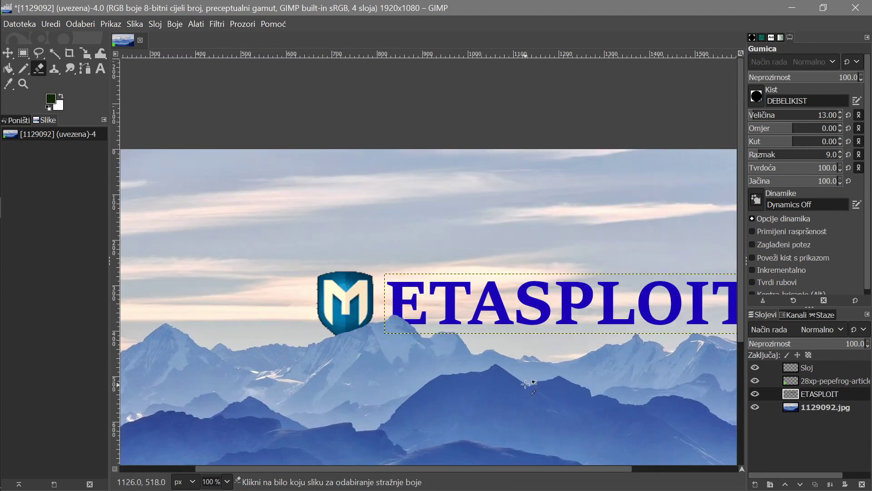
scroll(526, 385, "down", 1, "ctrl")
scroll(525, 386, "up", 2, "ctrl")
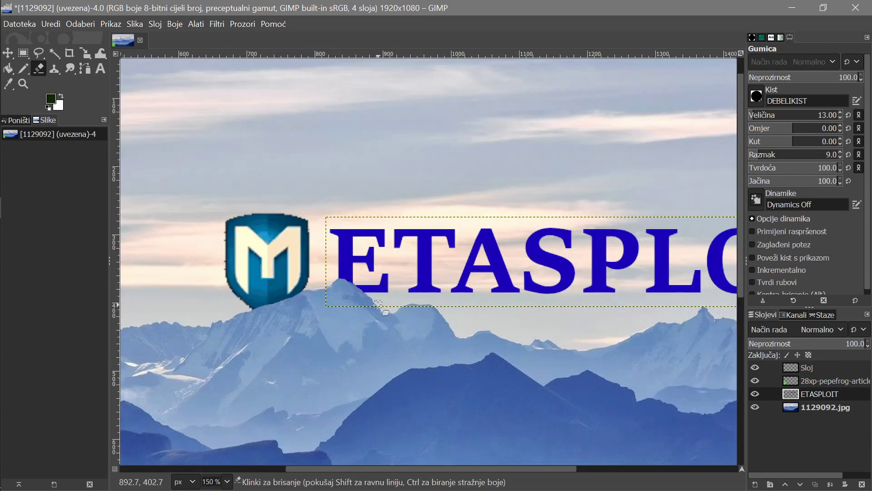
- Select the 1129092.jpg background layer and examine the whole composition up close and at full view
left_click(817, 409)
scroll(664, 444, "down", 5, "ctrl")
scroll(526, 374, "up", 4, "ctrl")
scroll(225, 357, "down", 5, "ctrl")
scroll(226, 357, "up", 5, "ctrl")
scroll(283, 390, "down", 2, "ctrl")
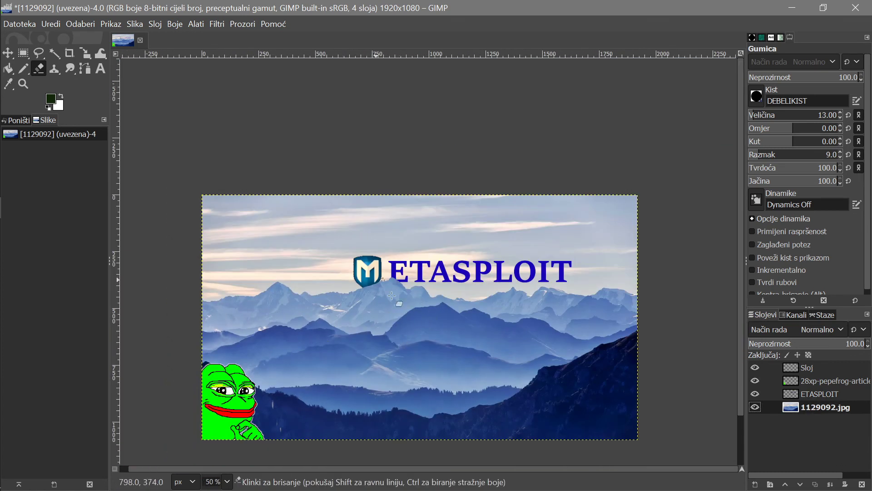
scroll(432, 318, "down", 2)
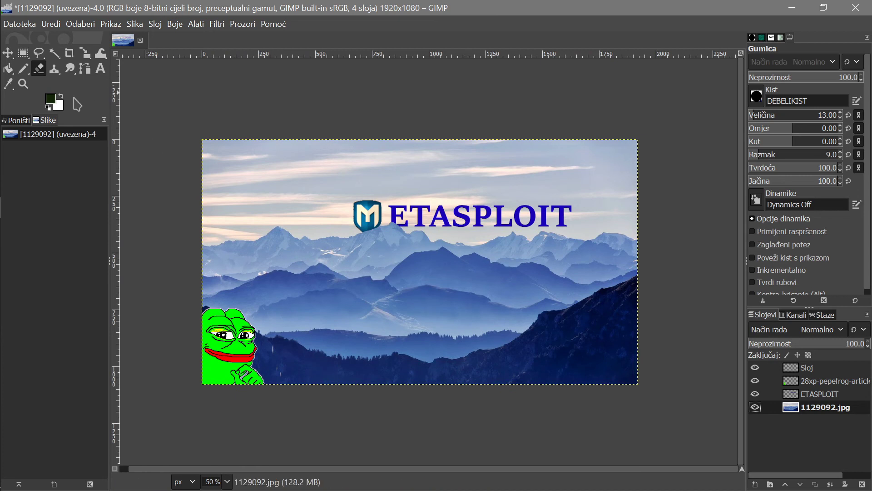
- Close the image without saving and switch to the GIMP video tut folder in File Explorer
left_click(140, 40)
left_click(468, 319)
mouse_move(4, 96)
left_click(13, 34)
left_click_drag(523, 302, 489, 323)
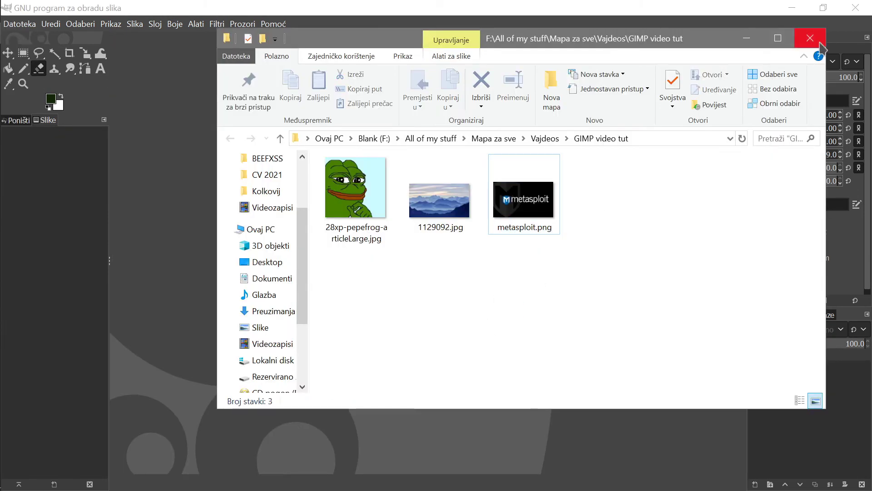
- Close the folder window, search Google for "popular people" in a Chrome incognito window and accept Google's cookie terms
left_click(810, 37)
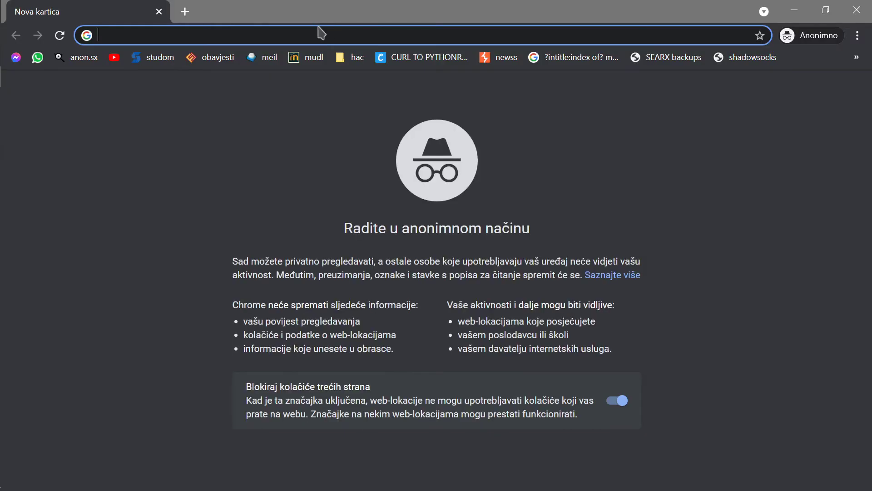
type("popular people")
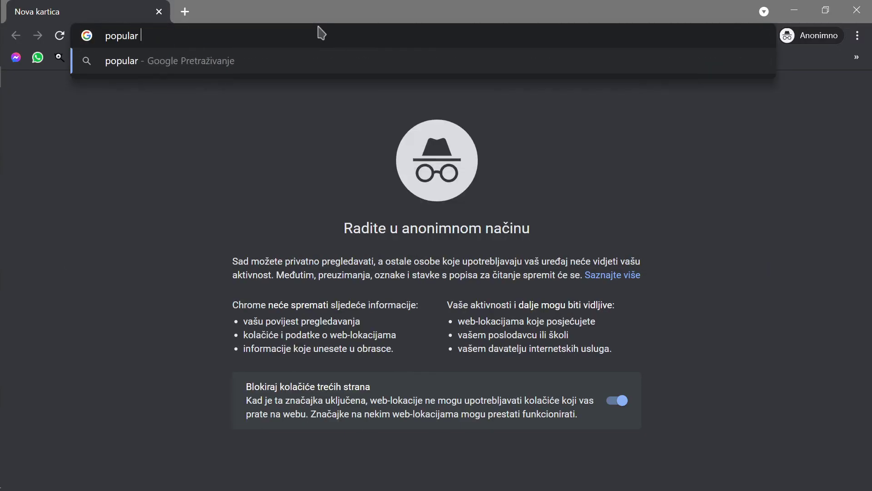
key("Return")
scroll(261, 195, "down", 3)
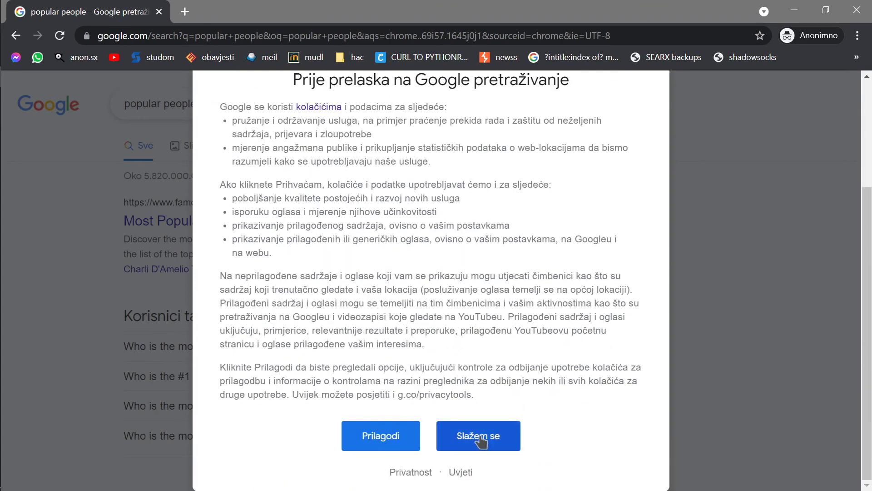
left_click(481, 437)
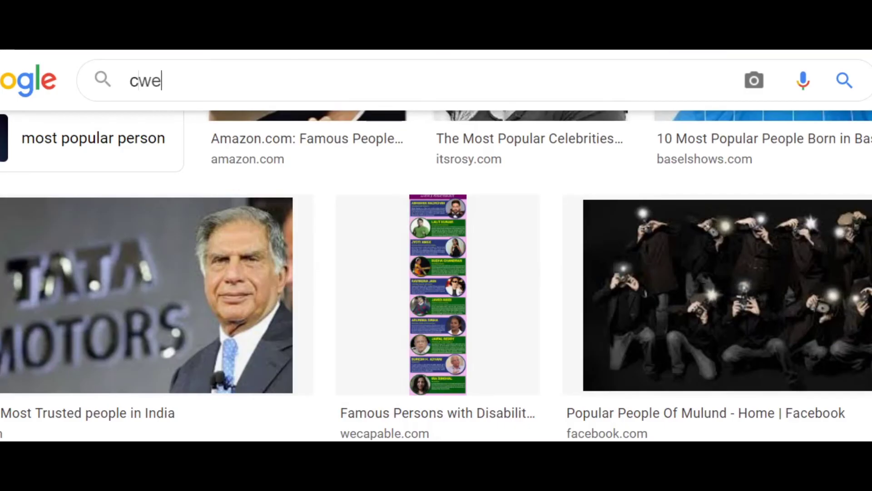
- Search Google Images for "celebrities"
key("BackSpace")
key("BackSpace")
type("elebrities")
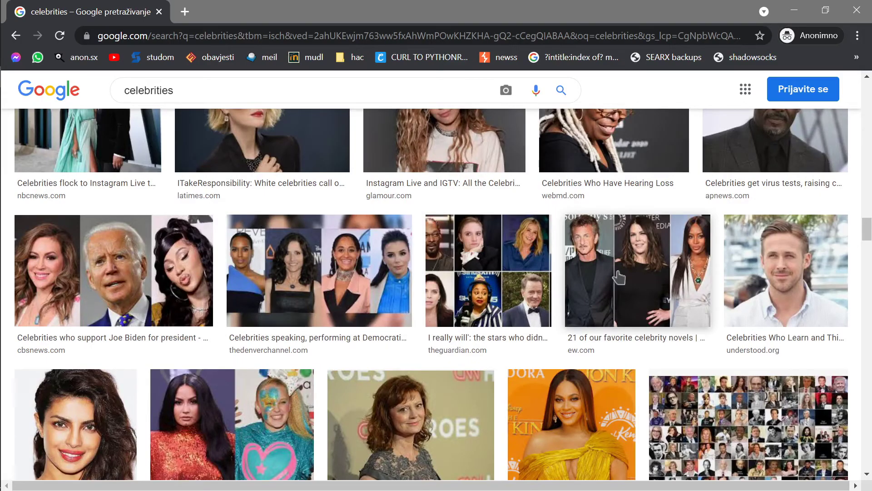
- Preview several celebrity group pictures and save the collage from theguardian.com as an image file
left_click(657, 279)
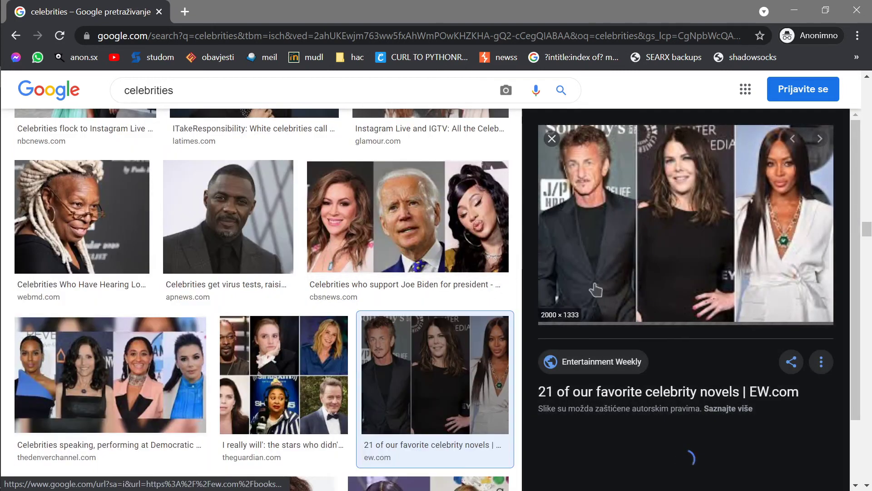
left_click(347, 371)
key("Left")
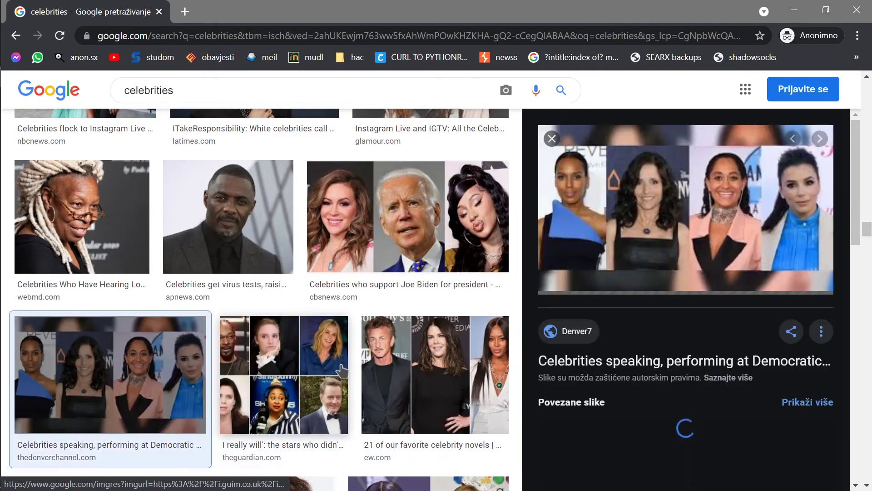
left_click(347, 371)
right_click(627, 173)
left_click(654, 296)
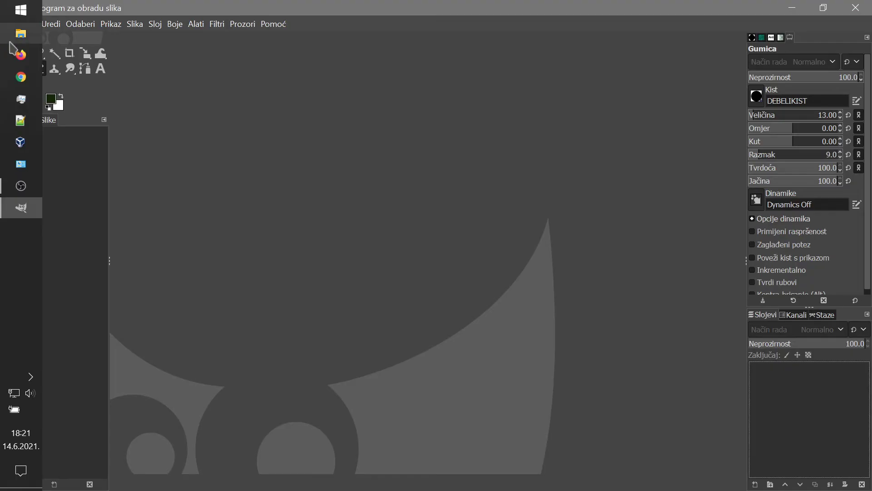
- Switch to GIMP and open 5022.jpg from the GIMP video tut folder as a new image
left_click(11, 40)
left_click_drag(437, 186, 178, 268)
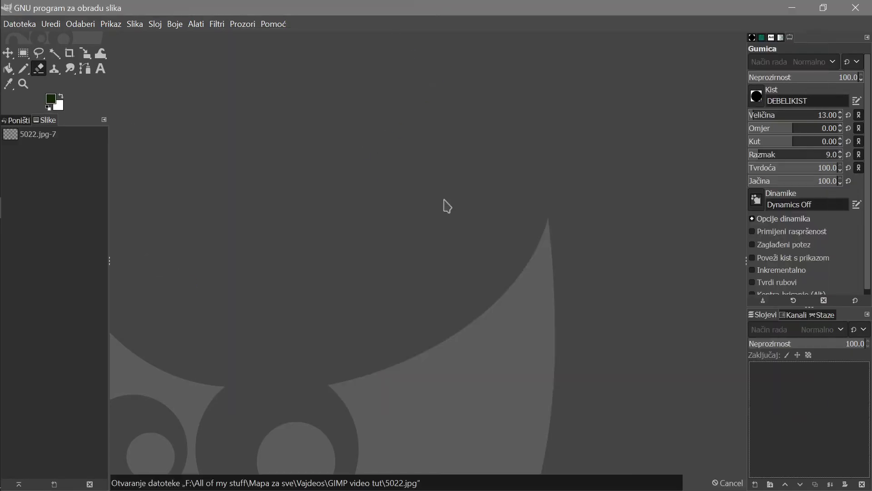
left_click(189, 195)
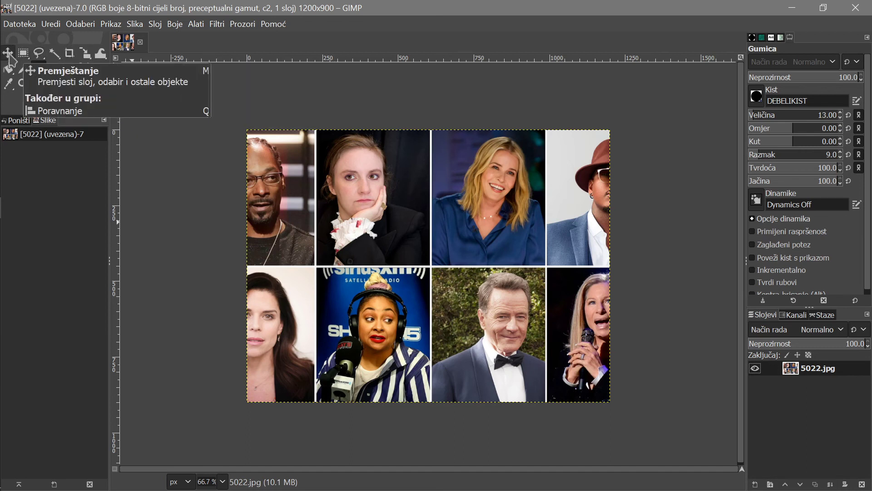
- Activate the Warp Transform tool (Deformacija) and set its size to 175.24
right_click(9, 55)
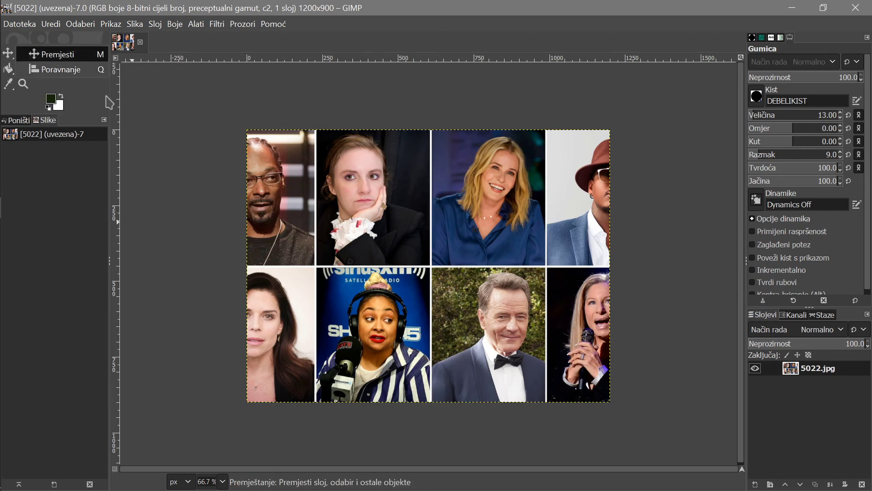
left_click(100, 53)
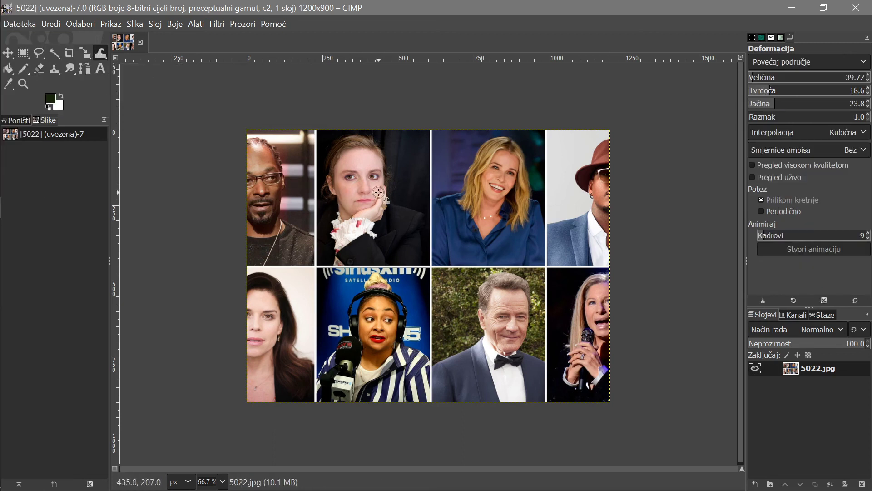
scroll(378, 192, "up", 4)
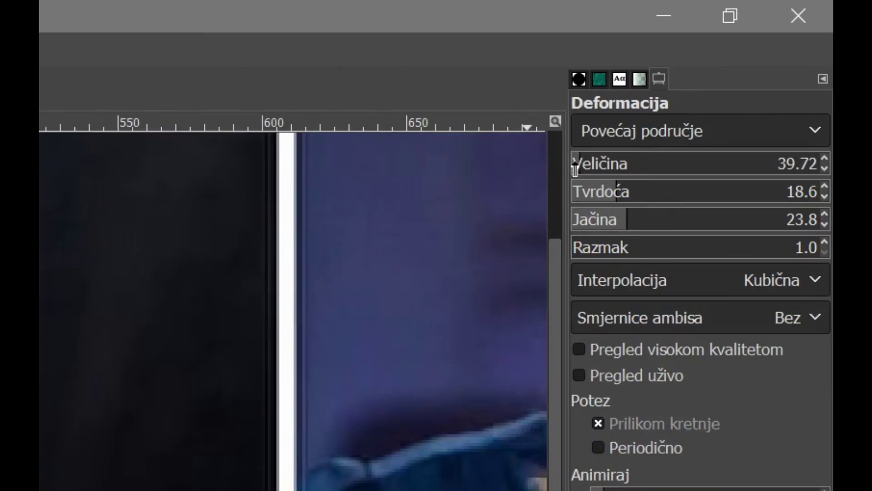
left_click(615, 168)
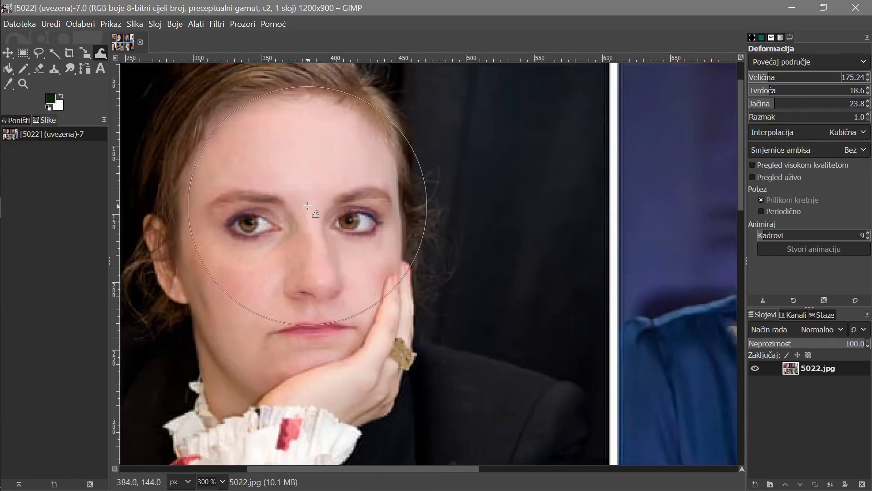
- Try growing the faces of the two women in the collage's upper row with the warp brush, undoing the deformation
mouse_move(308, 206)
left_mouse_down()
mouse_move(297, 222)
mouse_move(355, 234)
mouse_move(286, 243)
mouse_move(248, 236)
mouse_move(309, 219)
mouse_move(305, 294)
mouse_move(269, 314)
mouse_move(352, 323)
mouse_move(346, 236)
left_mouse_up()
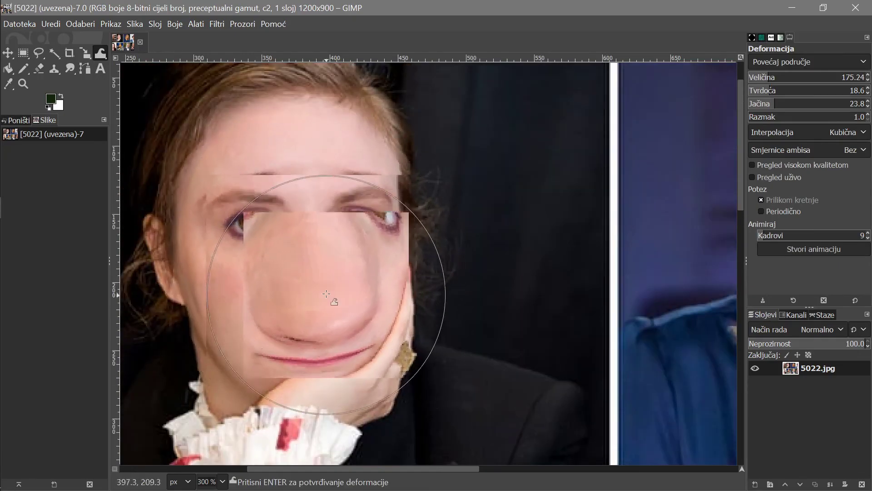
key("ctrl+z")
scroll(330, 283, "down", 3)
scroll(466, 311, "down", 3)
scroll(547, 278, "up", 1)
scroll(541, 255, "up", 2)
mouse_move(521, 182)
left_mouse_down()
mouse_move(526, 196)
mouse_move(540, 180)
left_mouse_up()
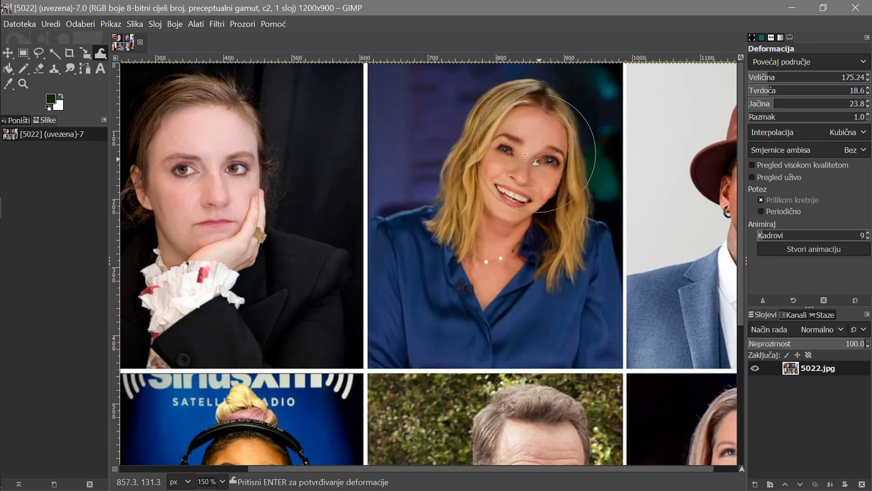
mouse_move(537, 145)
left_mouse_down()
mouse_move(494, 179)
mouse_move(555, 175)
mouse_move(499, 199)
mouse_move(490, 166)
mouse_move(544, 200)
left_mouse_up()
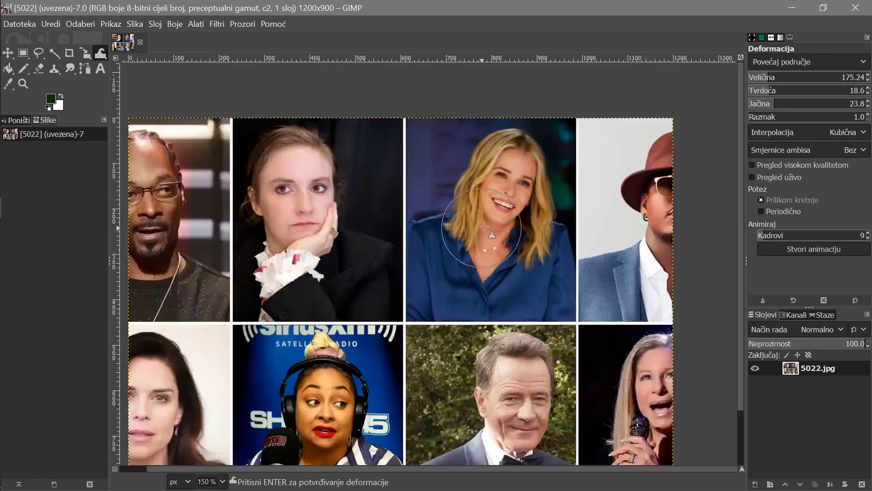
- Enlarge both eyes of the man in the bow tie using the grow-area warp brush at size 117.16
scroll(499, 318, "up", 5)
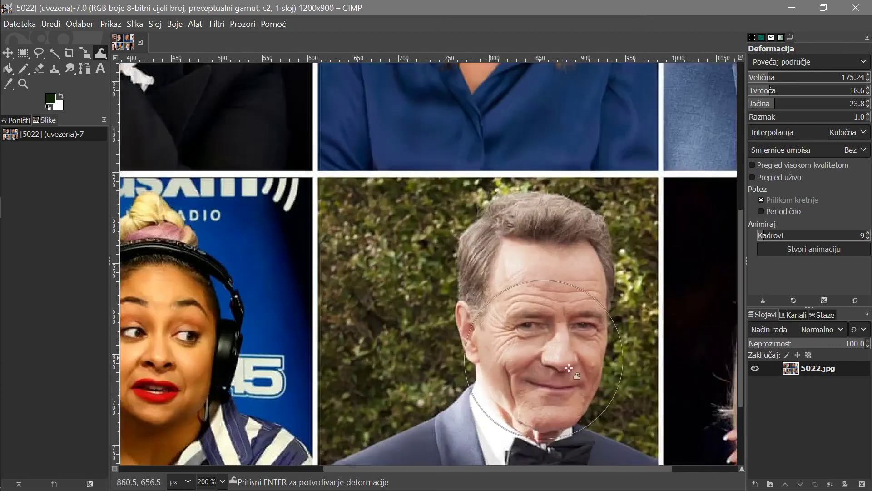
left_click(761, 77)
left_click_drag(761, 77, 756, 77)
scroll(732, 68, "up", 1)
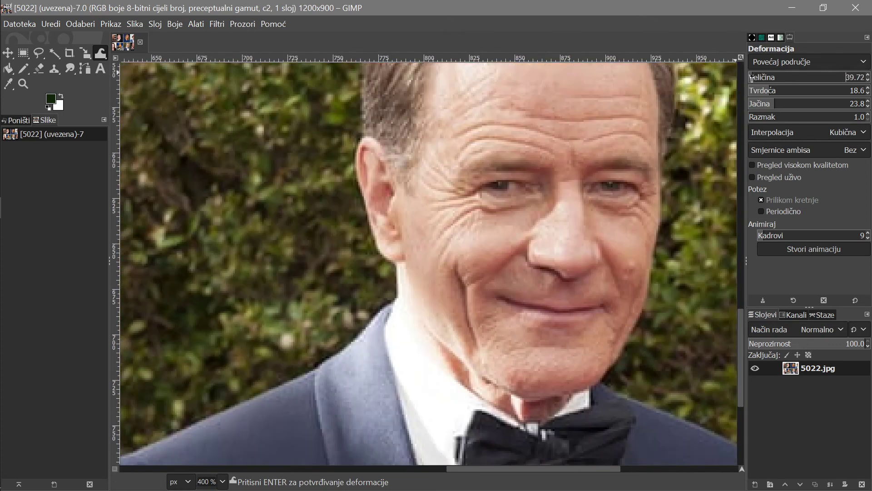
mouse_move(571, 262)
left_mouse_down()
mouse_move(542, 230)
mouse_move(563, 246)
mouse_move(594, 251)
mouse_move(585, 231)
mouse_move(575, 234)
mouse_move(588, 225)
mouse_move(580, 231)
mouse_move(572, 199)
left_mouse_up()
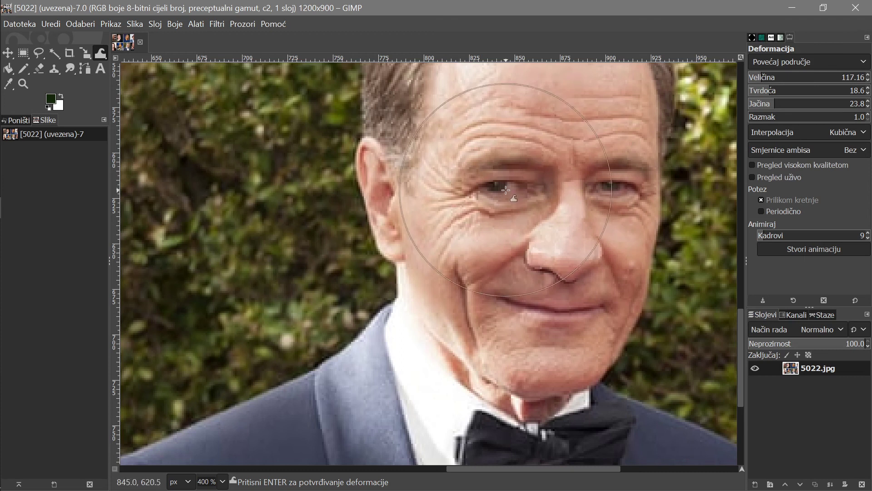
left_click_drag(503, 192, 505, 189)
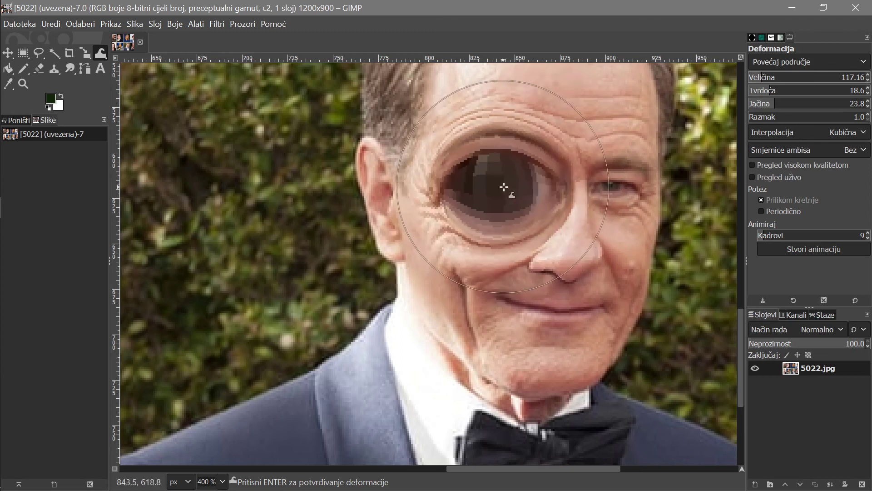
left_click_drag(613, 190, 614, 190)
key("minus")
key("minus")
key("minus")
key("minus")
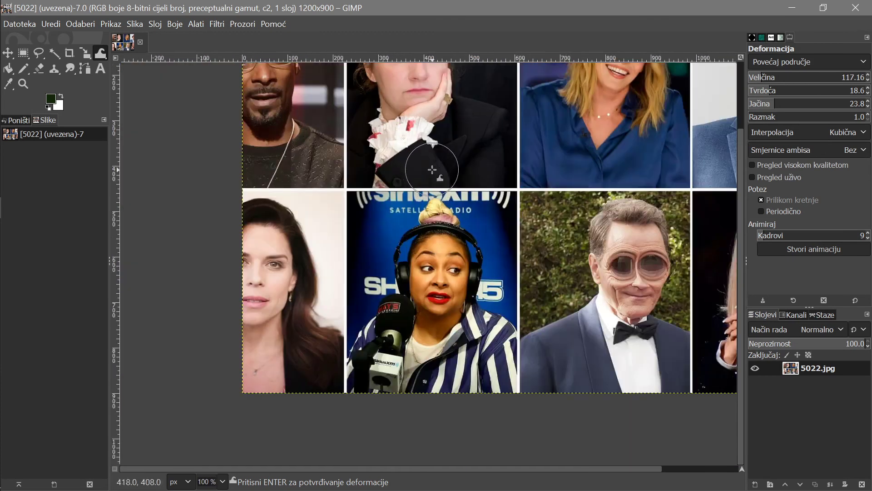
- Draw a closed cage around the upper teeth of the blonde woman in the blue shirt with Cage Transform
left_click(99, 55)
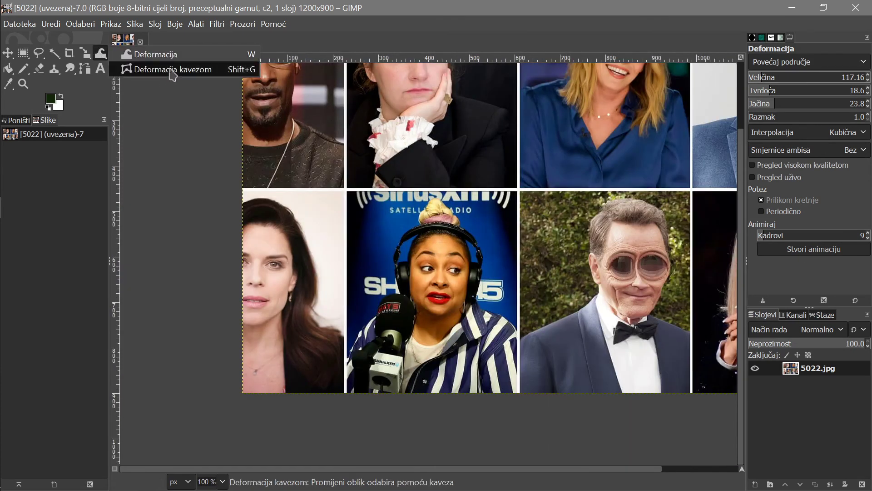
left_click(155, 71)
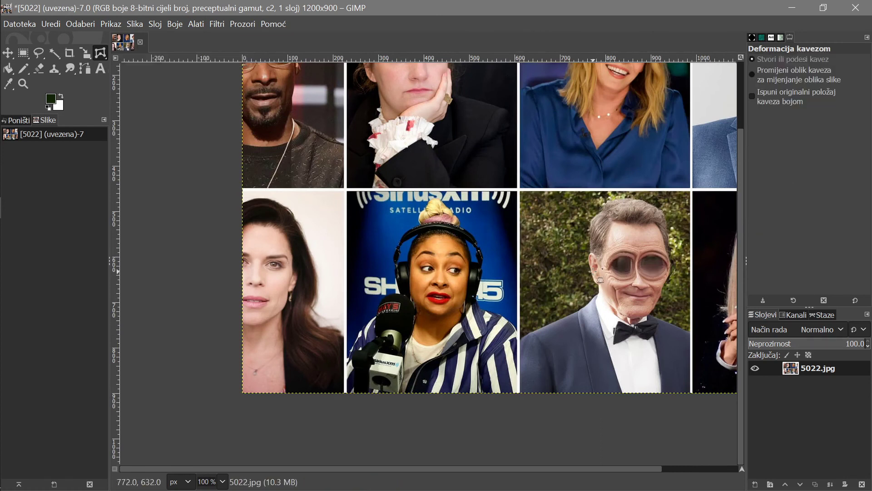
scroll(464, 265, "up", 4)
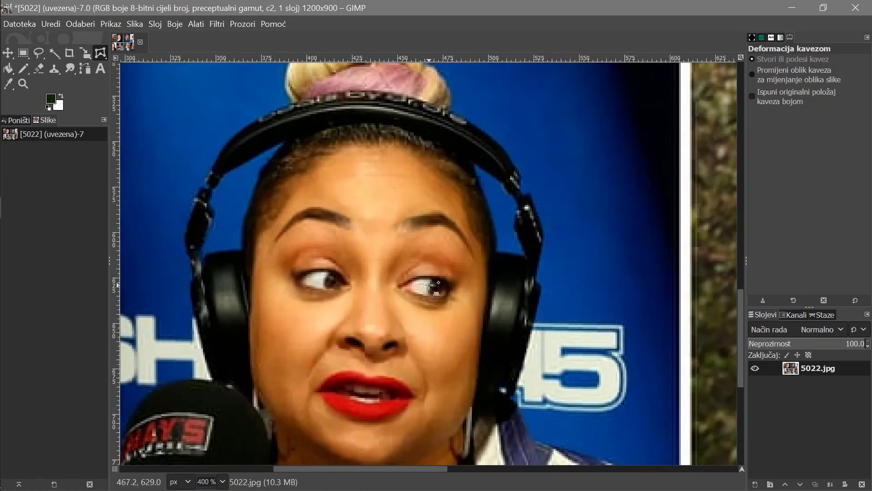
scroll(429, 285, "down", 2)
scroll(505, 272, "down", 5)
scroll(619, 167, "up", 4)
scroll(621, 159, "down", 4)
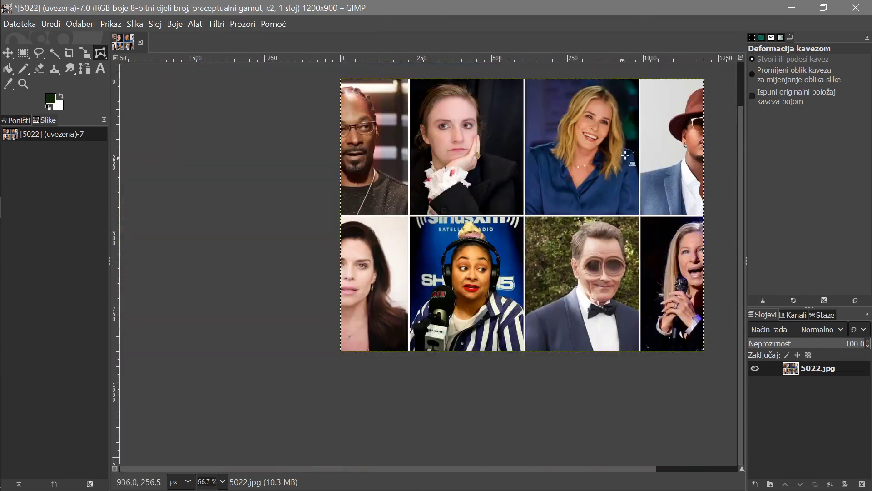
scroll(686, 113, "up", 3)
scroll(650, 132, "down", 1)
scroll(419, 166, "up", 5)
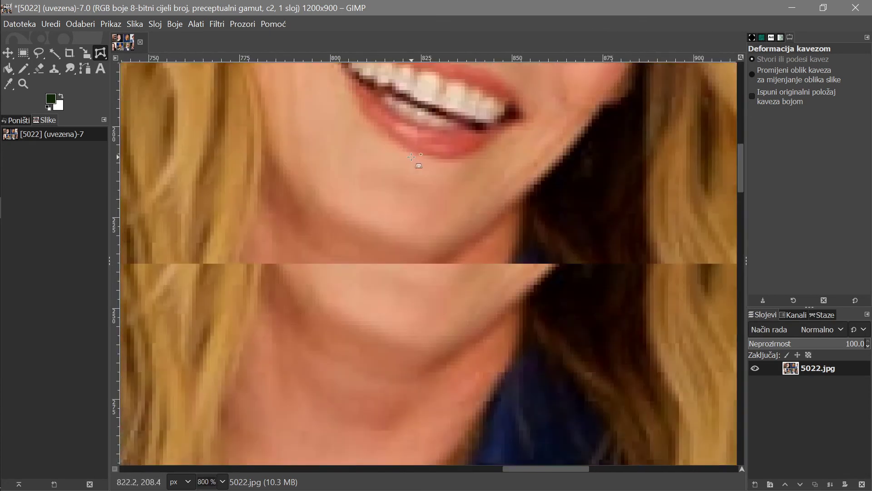
left_click(359, 154)
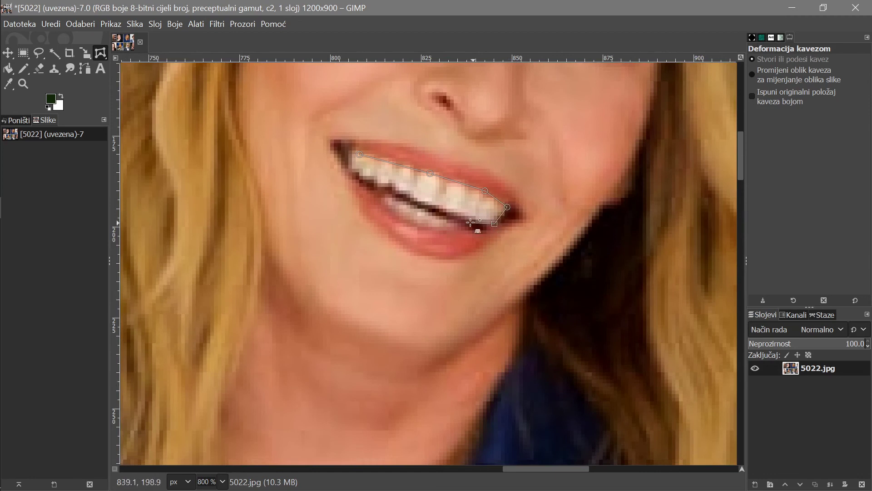
left_click(355, 169)
left_click(360, 154)
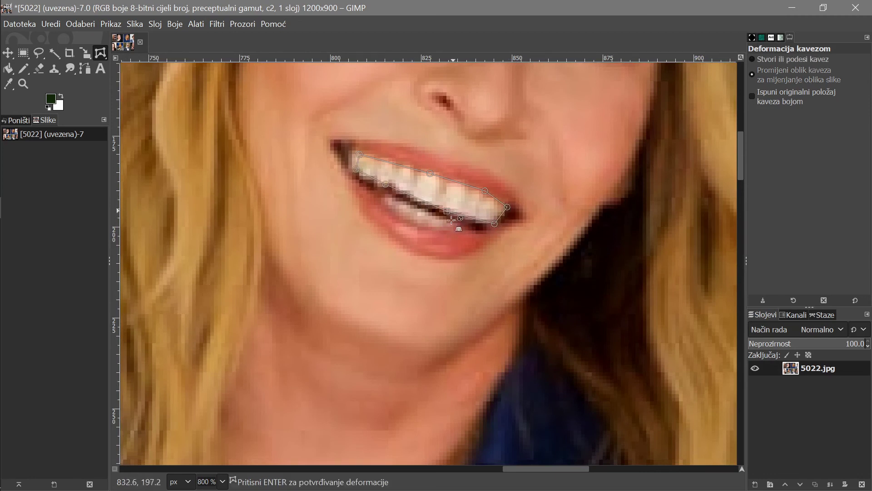
- Pull the cage's lower points downward to lengthen the woman's teeth, and switch back to the Warp Transform tool
left_click_drag(447, 210, 441, 225)
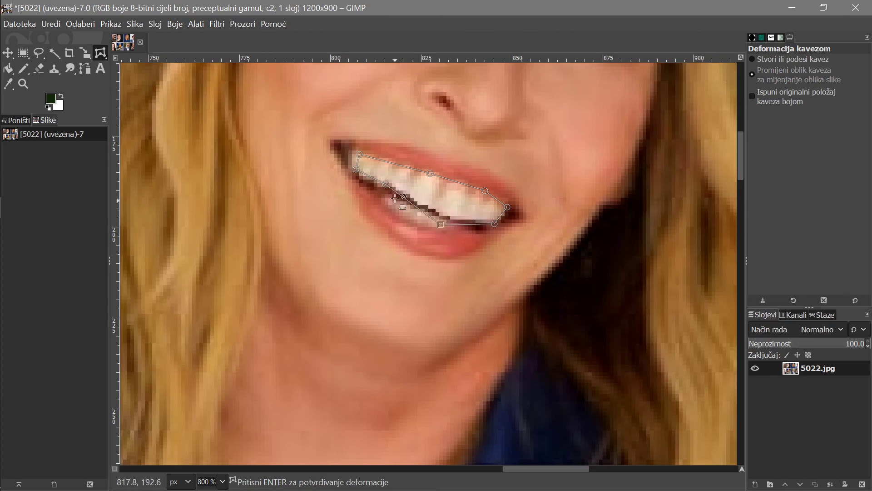
left_click_drag(386, 185, 375, 201)
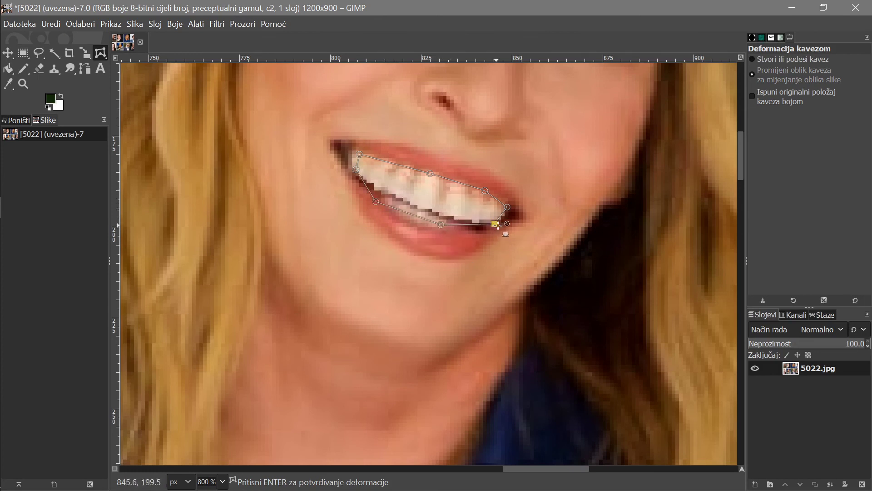
left_click_drag(496, 223, 498, 237)
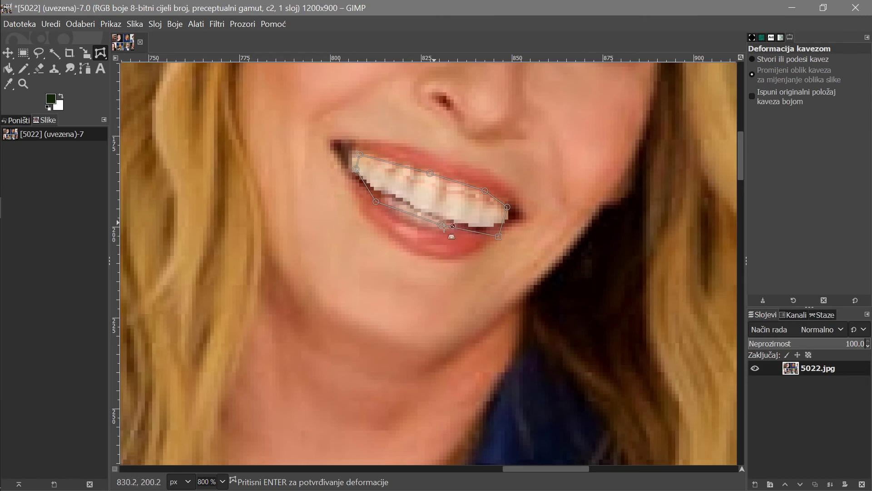
left_click_drag(440, 224, 433, 236)
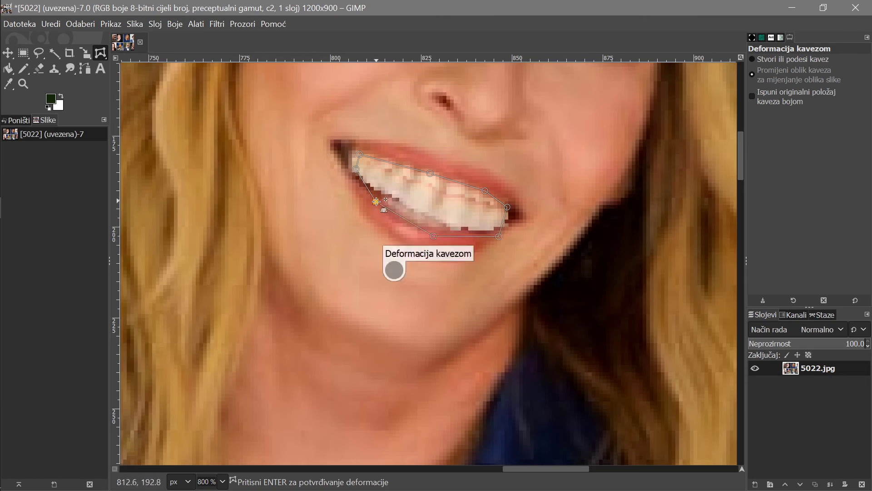
left_click_drag(370, 203, 367, 207)
scroll(467, 267, "down", 2)
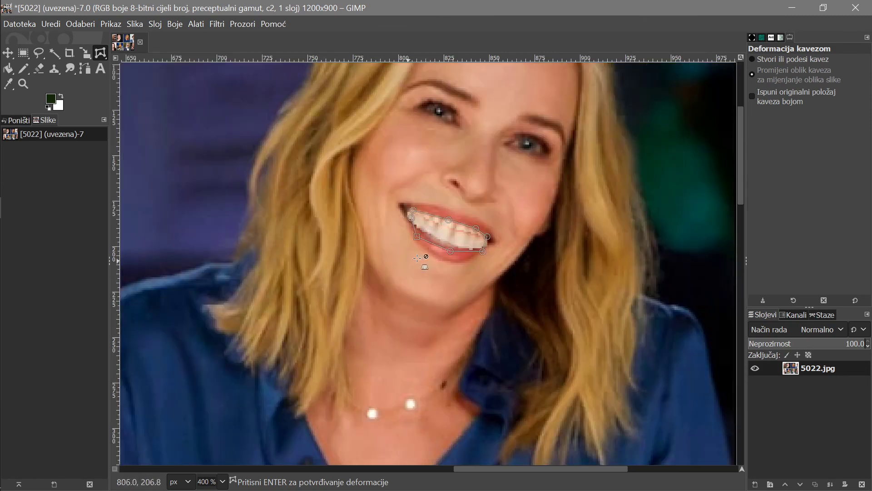
left_click(119, 54)
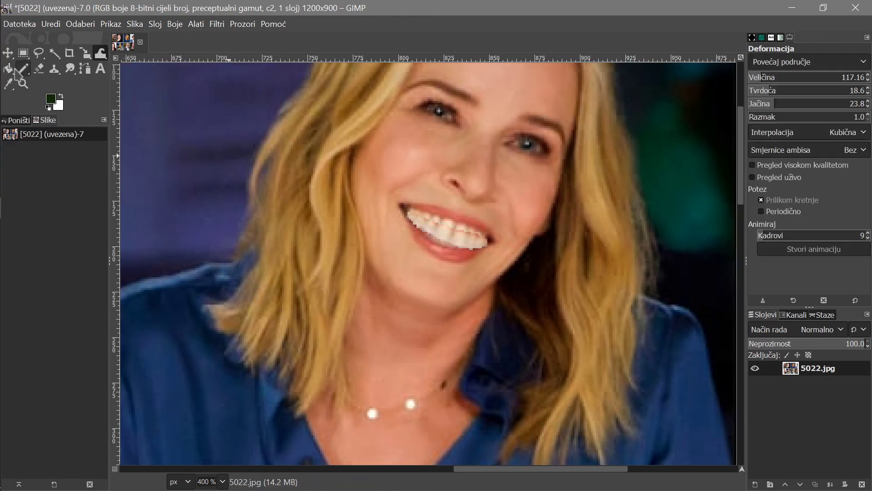
- Bucket-fill the light backdrop behind the man in the red hat with the foreground colour
mouse_move(9, 69)
left_click(55, 73)
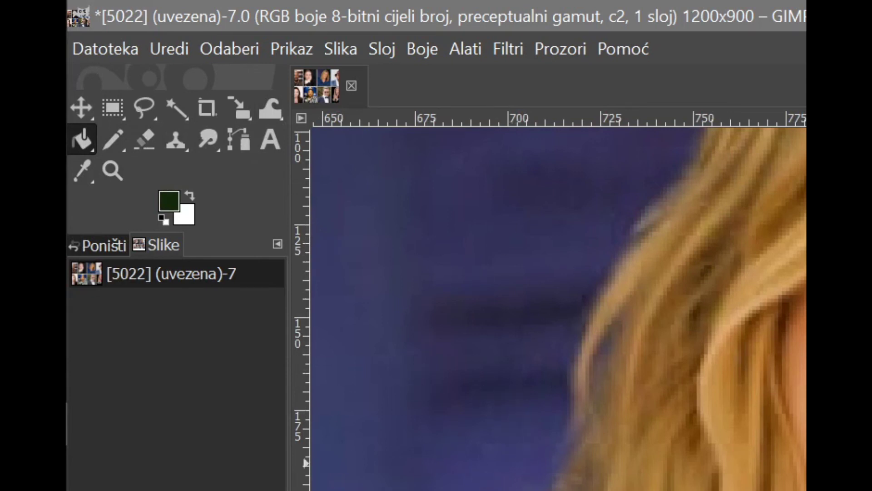
scroll(496, 336, "down", 15)
scroll(558, 309, "up", 15)
scroll(558, 309, "down", 4)
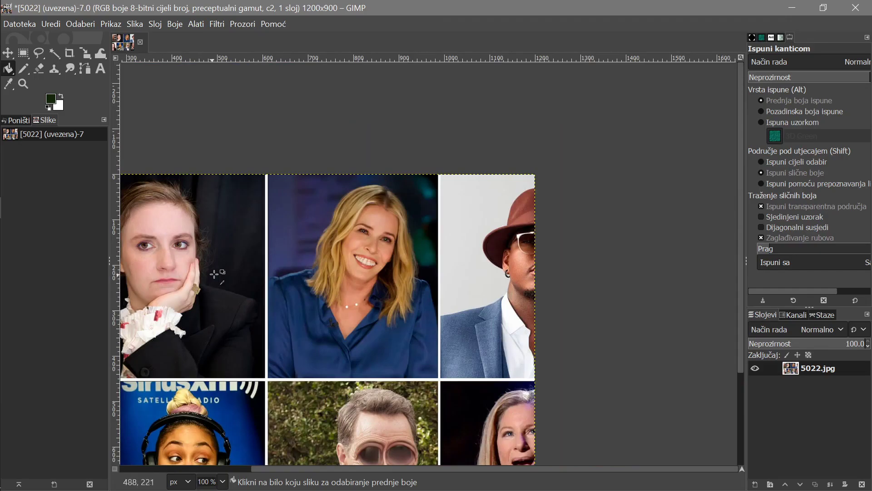
left_click(475, 212)
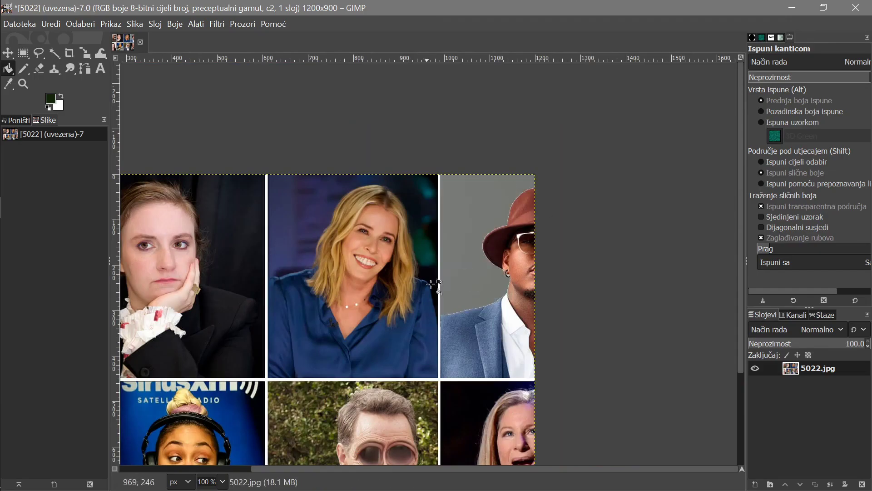
- Set the Clone brush size to 48 and sample the blonde woman's eye nearest the image's left side as source
scroll(407, 269, "up", 3)
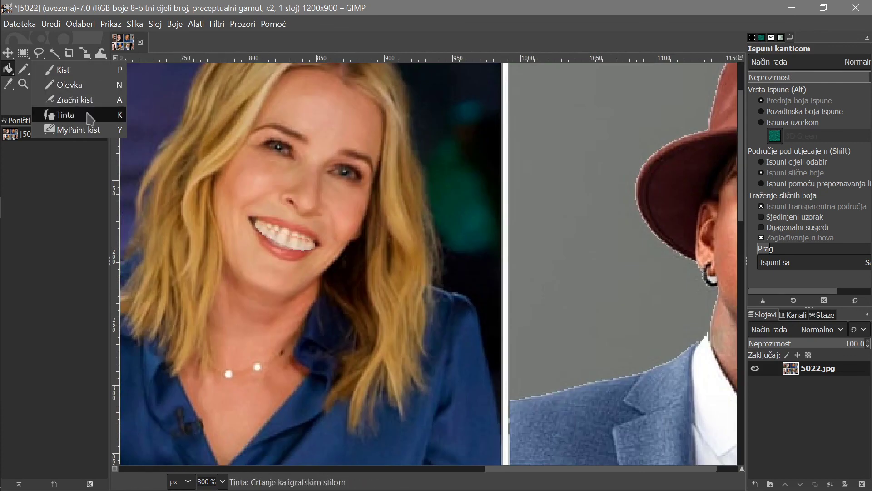
mouse_move(11, 72)
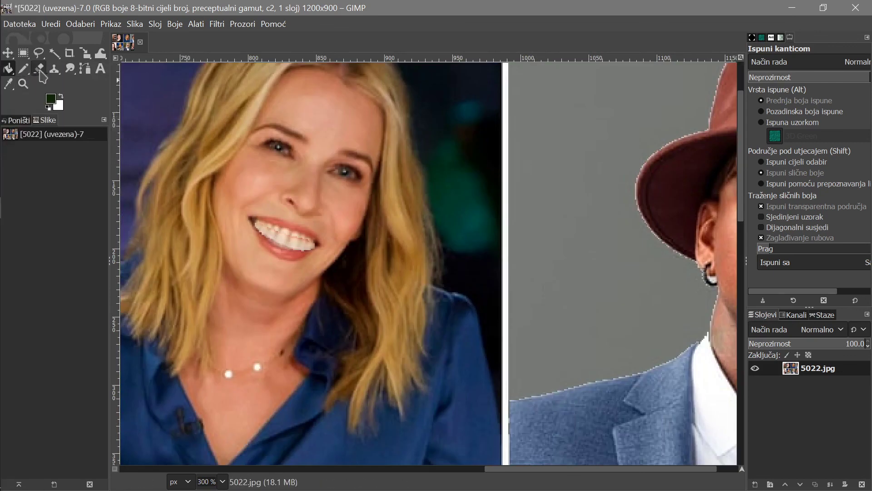
left_click(54, 69)
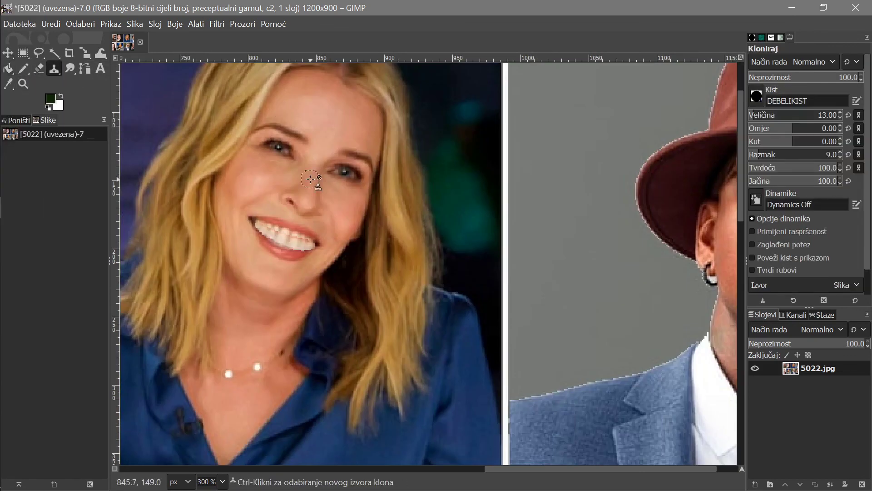
scroll(285, 158, "up", 12)
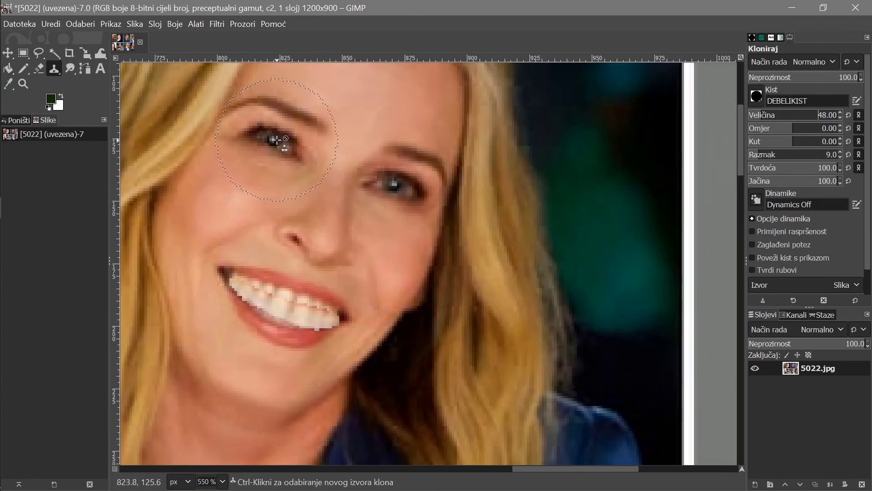
left_click(276, 141)
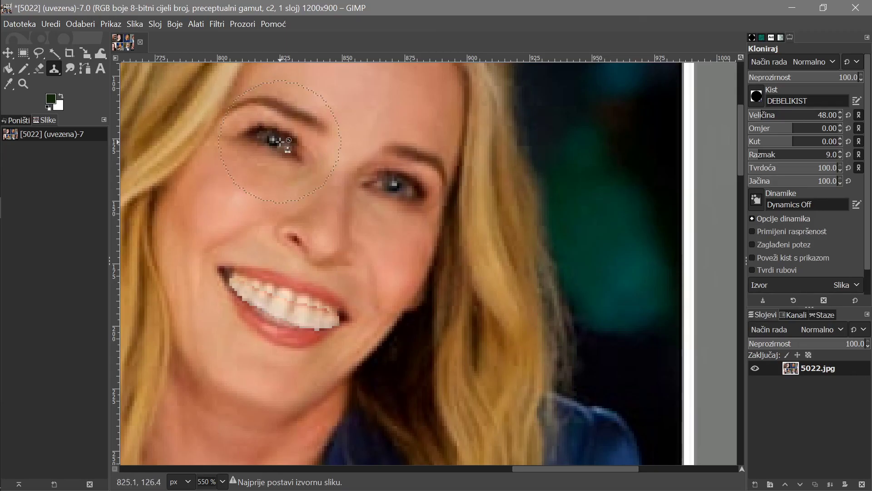
left_click(278, 143, "ctrl")
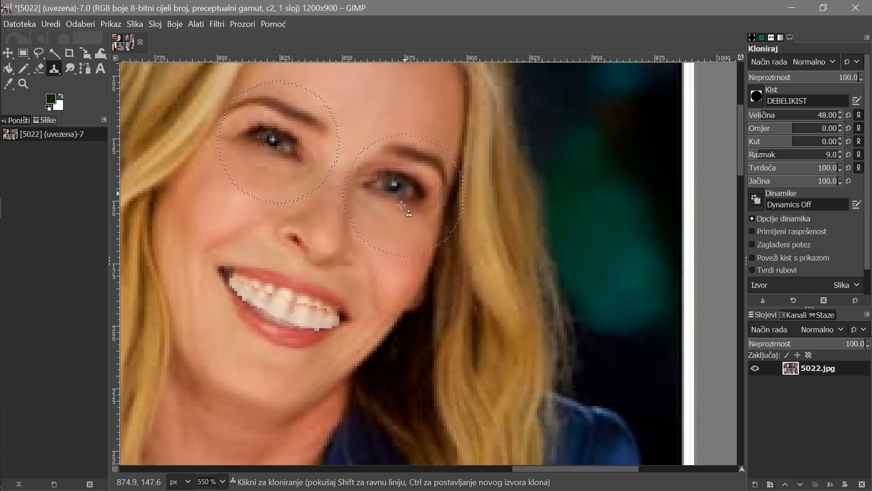
- Try stamping copies of the sampled eye over the blonde woman's cheeks, mouth and other eye, and undo them all
left_click(375, 266)
left_click(296, 312)
left_click(252, 310)
left_click(235, 288)
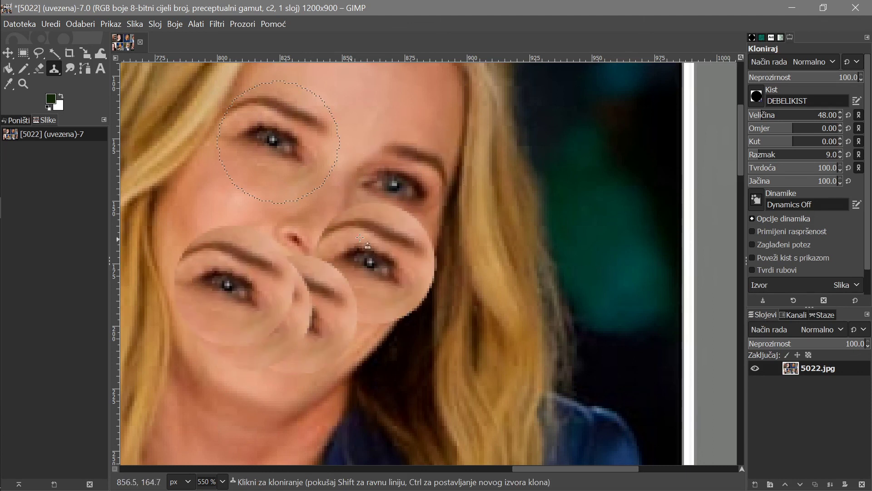
left_click(359, 236)
left_click(373, 232)
left_click(407, 166)
key("ctrl+z")
key("ctrl+z")
key("ctrl+z")
key("ctrl+z")
key("ctrl+z")
key("ctrl+z")
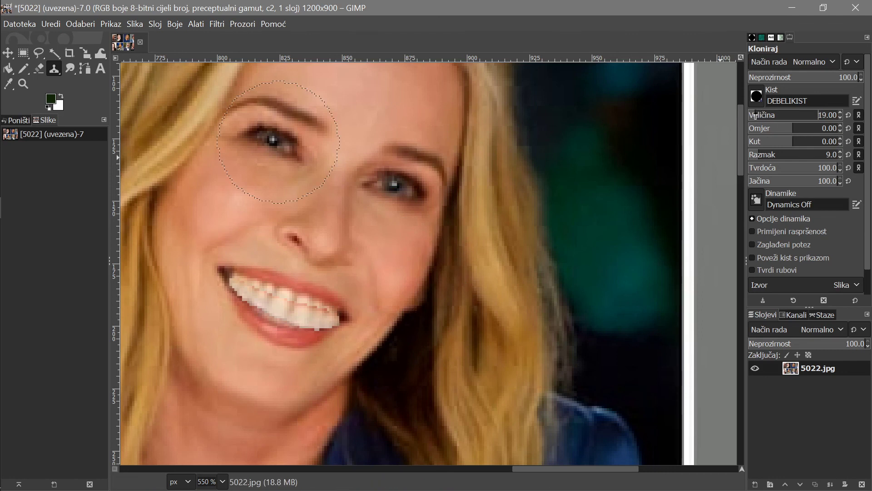
- Reduce the Clone brush to size 19, resample the eye, and paint two bands of cloned eyes across the blonde woman's nose and cheeks
left_click(275, 140, "ctrl")
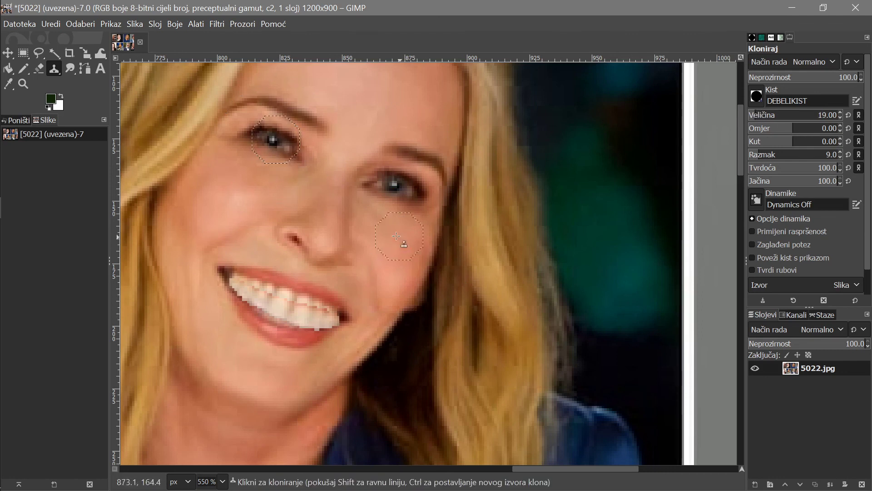
left_click(383, 234)
key("ctrl+z")
mouse_move(368, 175)
left_mouse_down()
mouse_move(304, 154)
mouse_move(393, 186)
left_mouse_up()
key("ctrl+z")
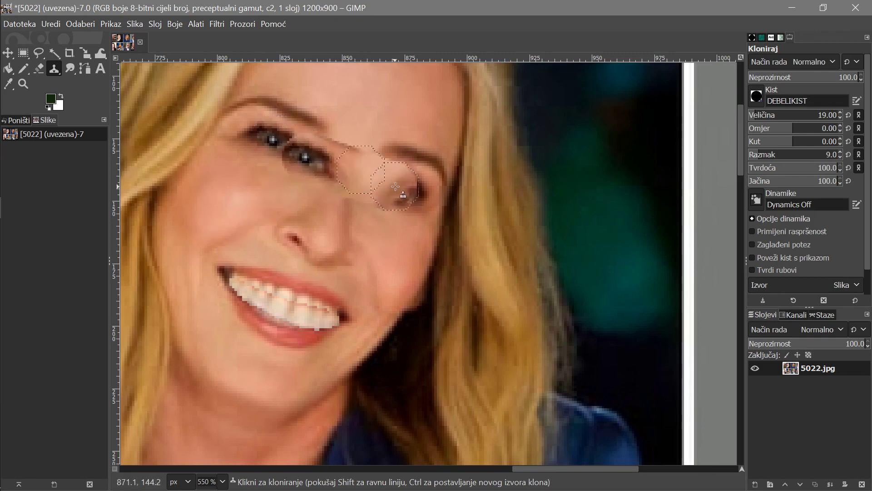
key("ctrl+z")
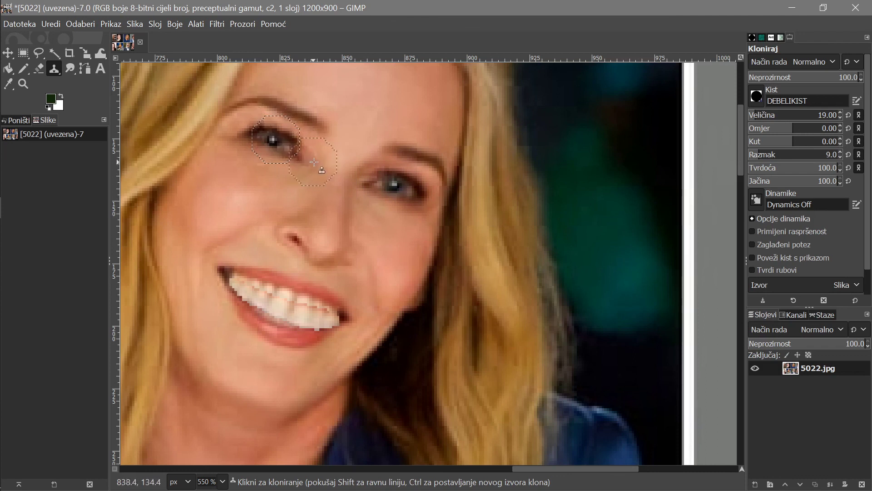
left_click_drag(252, 219, 386, 260)
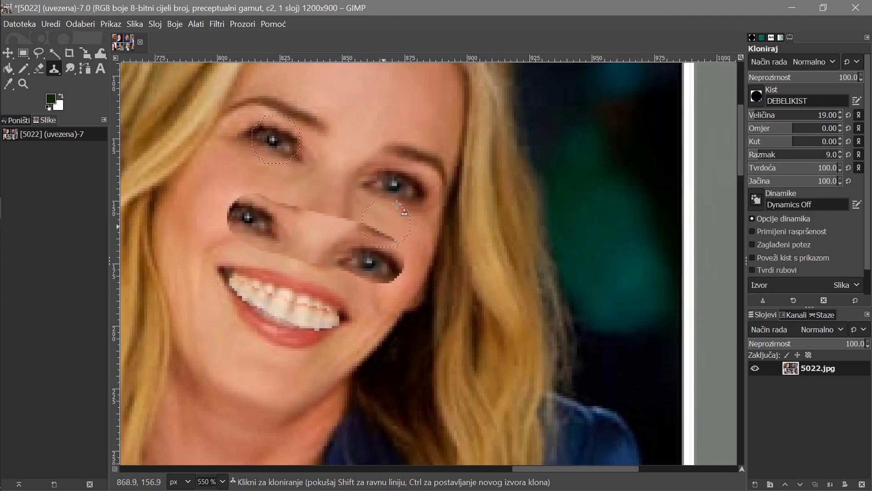
key("ctrl+z")
left_click_drag(255, 171, 416, 241)
left_click_drag(229, 225, 400, 273)
- Clone the eye of the woman wearing headphones several times over her mouth with the size 19 brush
scroll(258, 324, "down", 6)
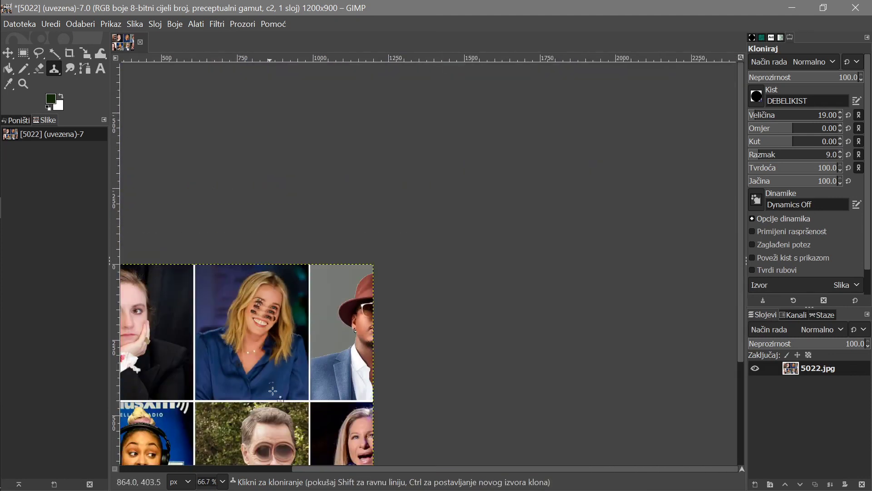
scroll(258, 324, "down", 3)
scroll(137, 336, "up", 6)
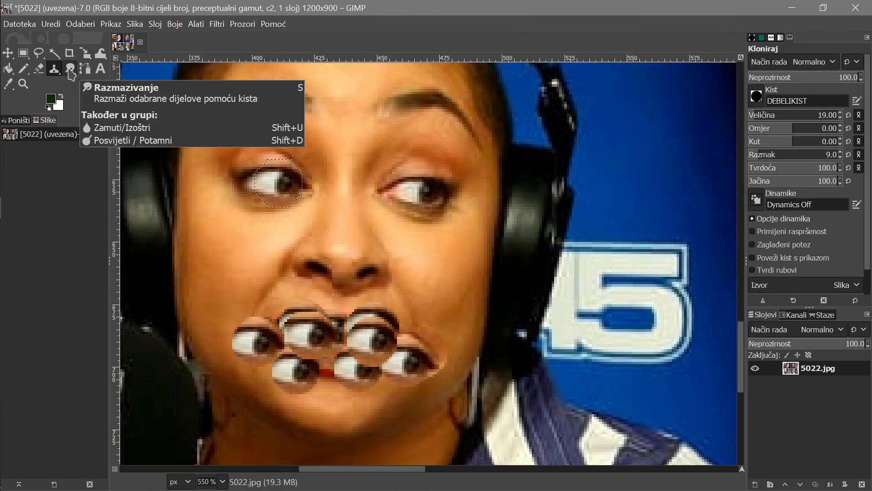
- Try out the Smudge and Paths tools, and pick the cheek skin tone of the woman with headphones as foreground colour
left_click(70, 70)
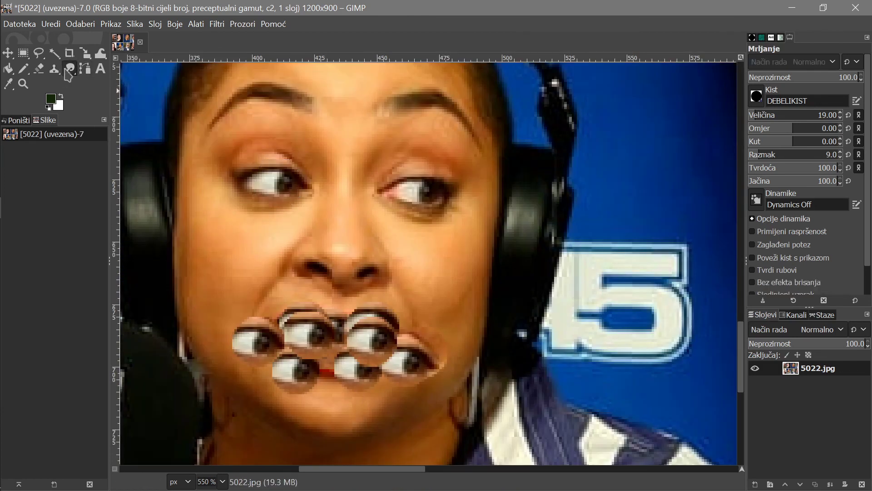
left_click(86, 72)
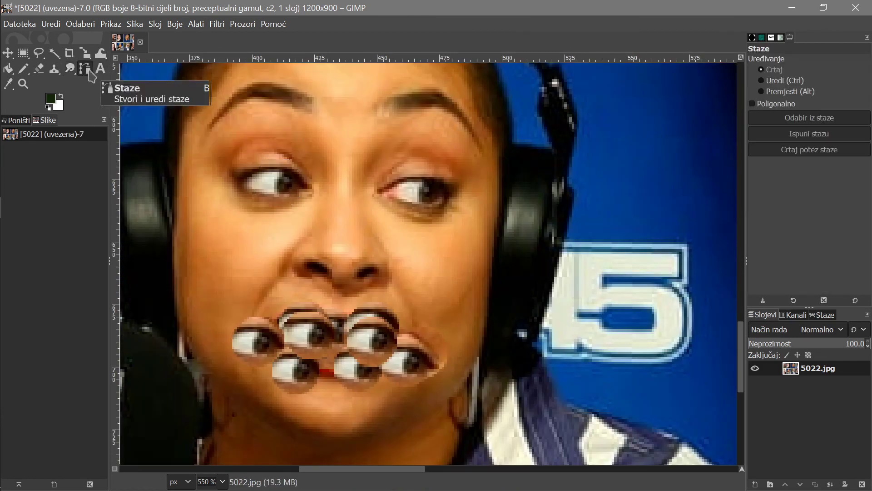
left_click(10, 84)
left_click(399, 220)
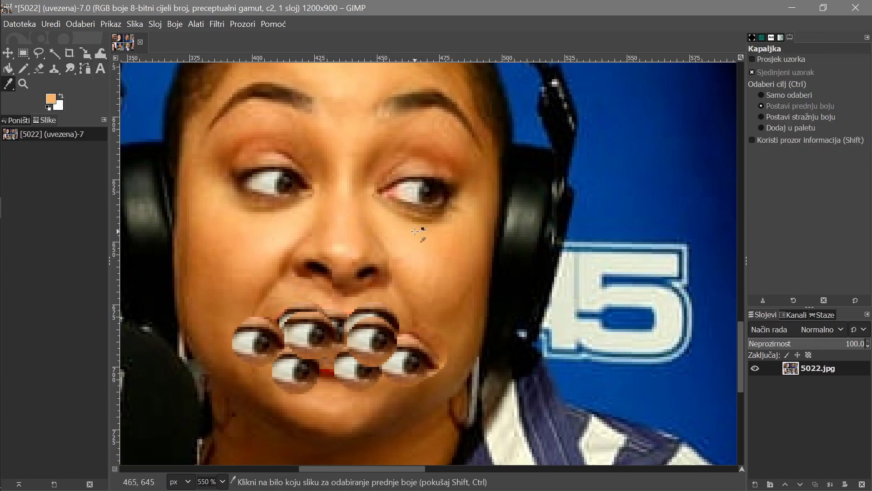
left_click(10, 84)
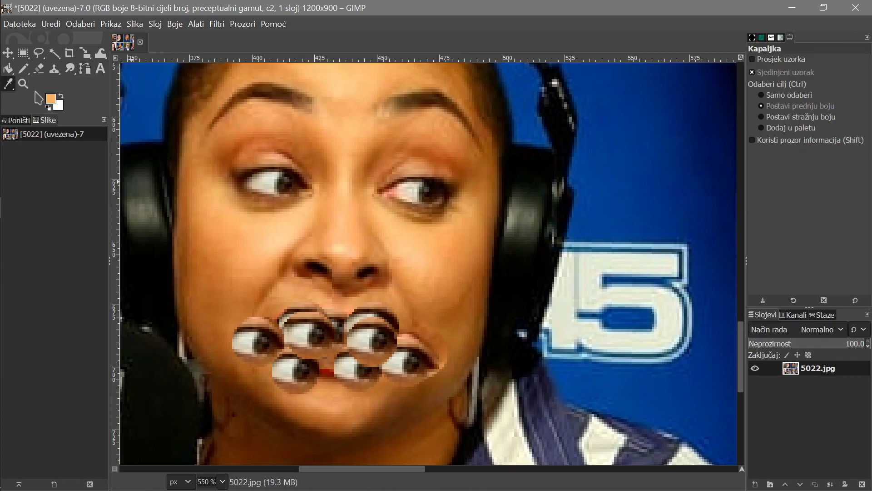
- Zoom in on the eyes and nose of the woman with headphones using the Zoom tool
left_click(23, 84)
left_click(331, 176)
left_click(330, 176)
right_click(329, 176)
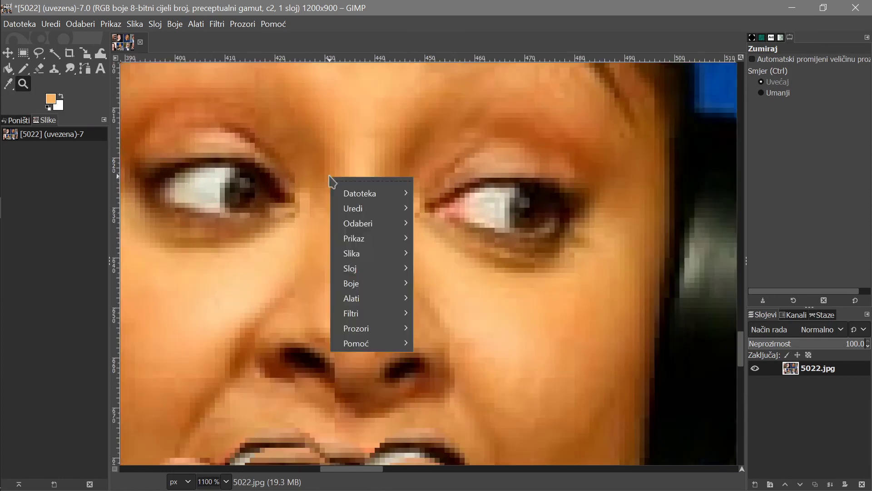
left_click(28, 86)
- Switch to the Move tool and look over the edited portraits in both rows of the collage
left_click(7, 52)
scroll(413, 222, "down", 5)
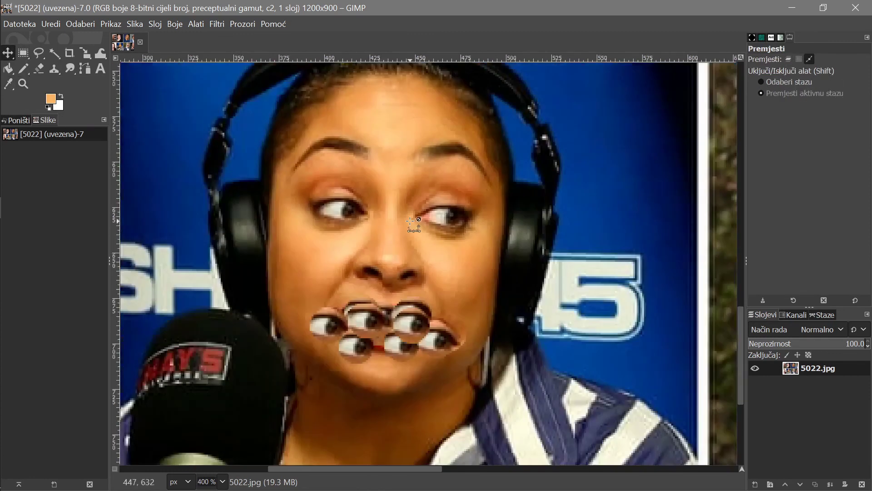
key("1")
scroll(265, 226, "up", 1)
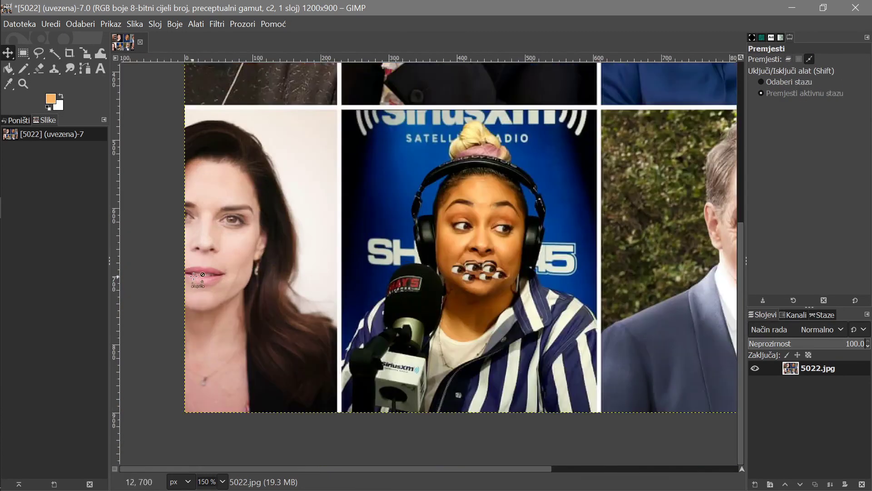
scroll(193, 282, "up", 2)
scroll(304, 245, "up", 4)
scroll(310, 264, "down", 6)
scroll(361, 284, "up", 7)
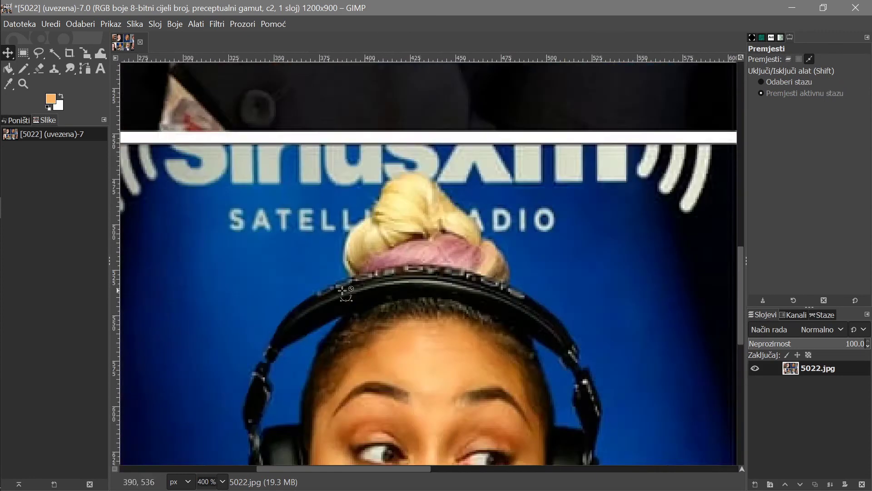
scroll(191, 286, "down", 4)
scroll(159, 313, "up", 2)
scroll(163, 317, "down", 3)
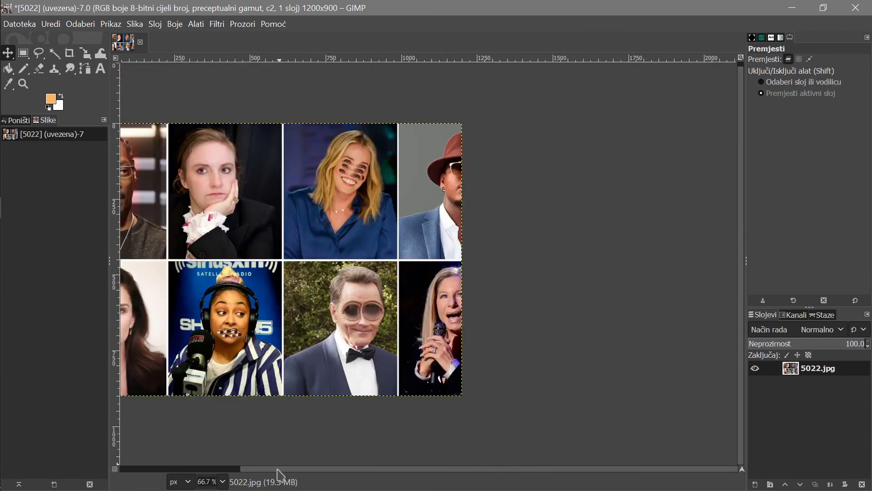
- Deform the collage's portraits and white dividers with the grow-area warp brush at size 117.16
left_click_drag(274, 468, 190, 468)
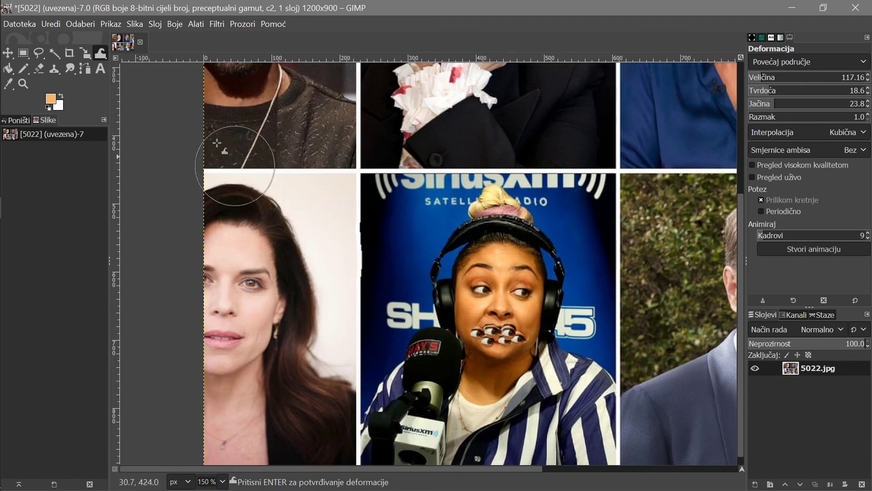
scroll(648, 291, "down", 3)
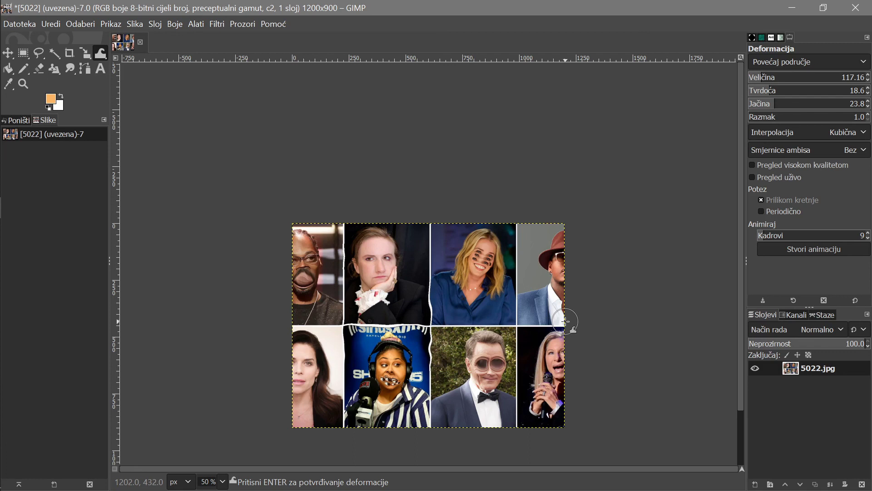
scroll(579, 296, "down", 3)
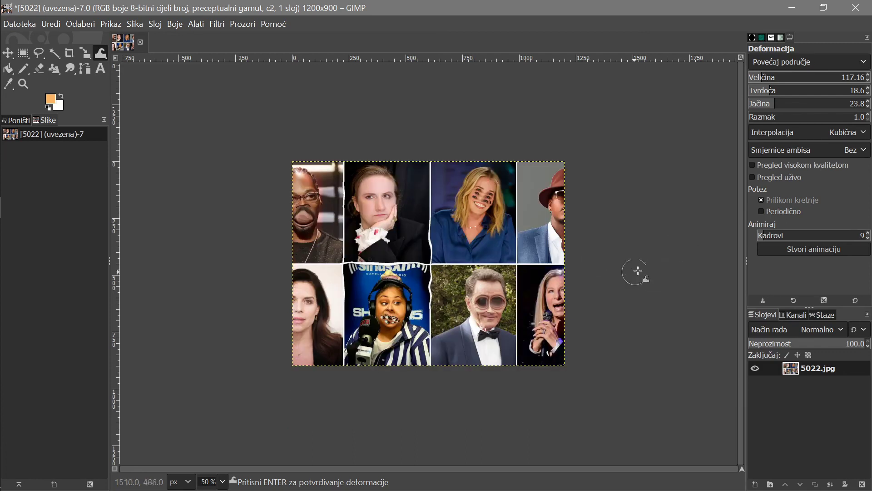
- Close the image editor and minimize the file explorer window showing the GIMP video tut folder
left_click(856, 8)
left_click(175, 181)
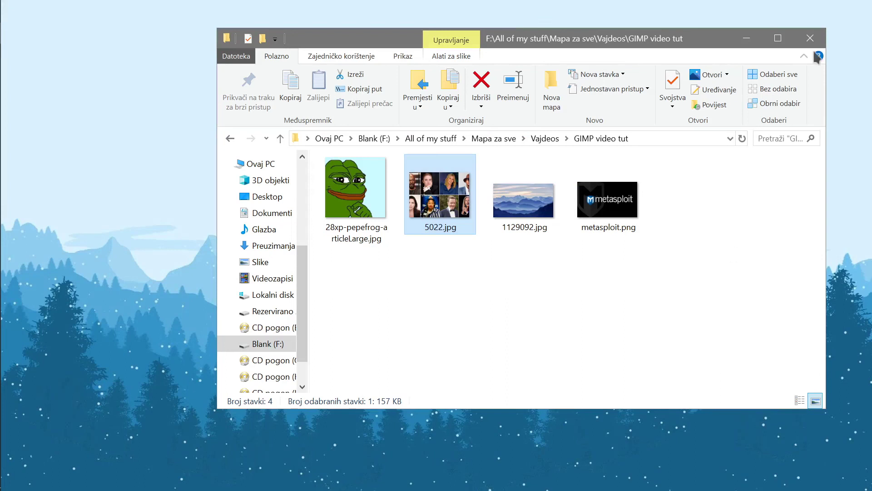
left_click(747, 37)
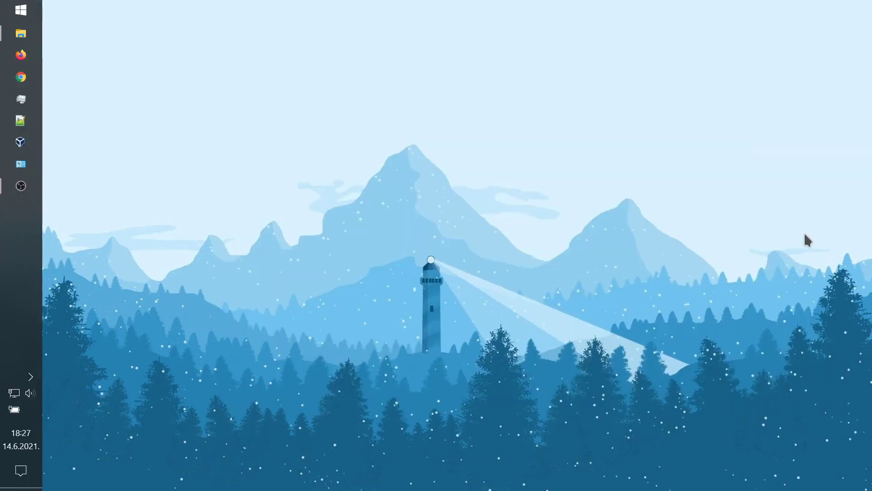